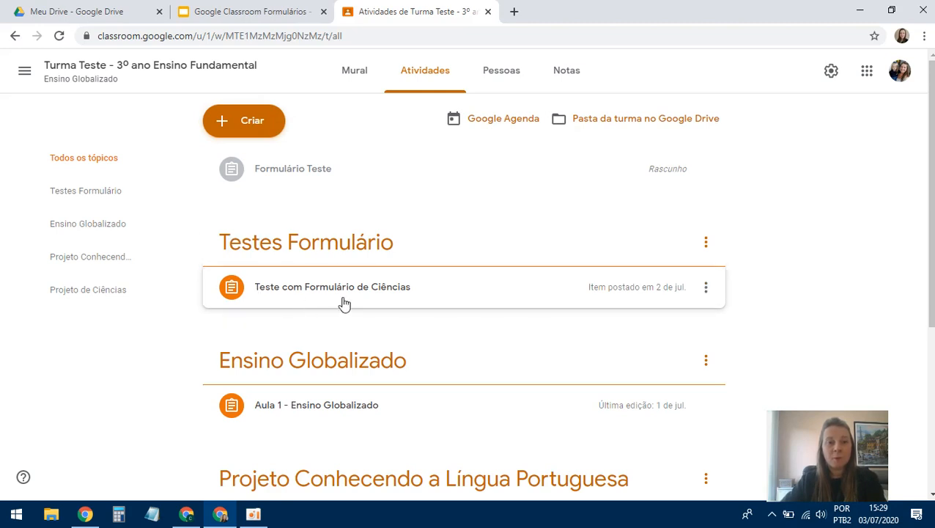
- From the Testes Formulário topic, open the 'Teste com Formulário de Ciências' assignment for editing
{"action": "left_click", "coordinate": [312, 245]}
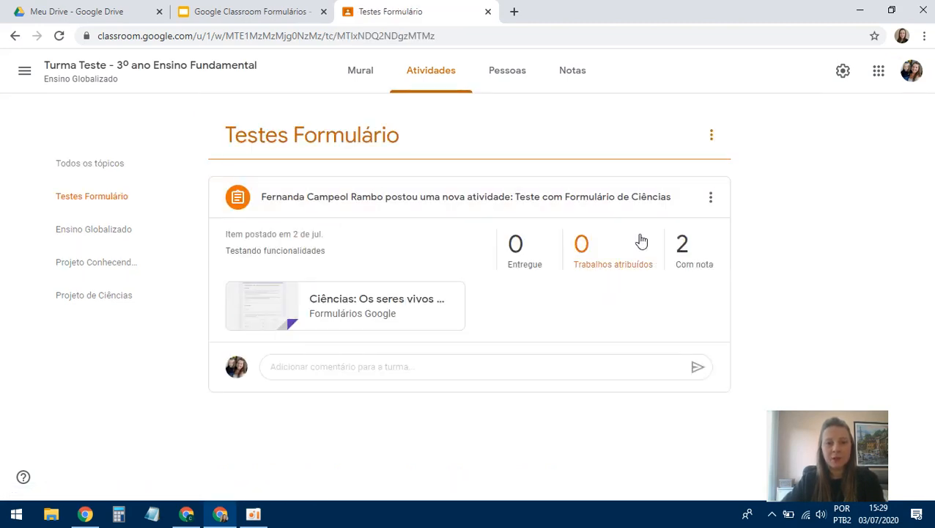
{"action": "left_click", "coordinate": [710, 205]}
{"action": "left_click", "coordinate": [681, 227]}
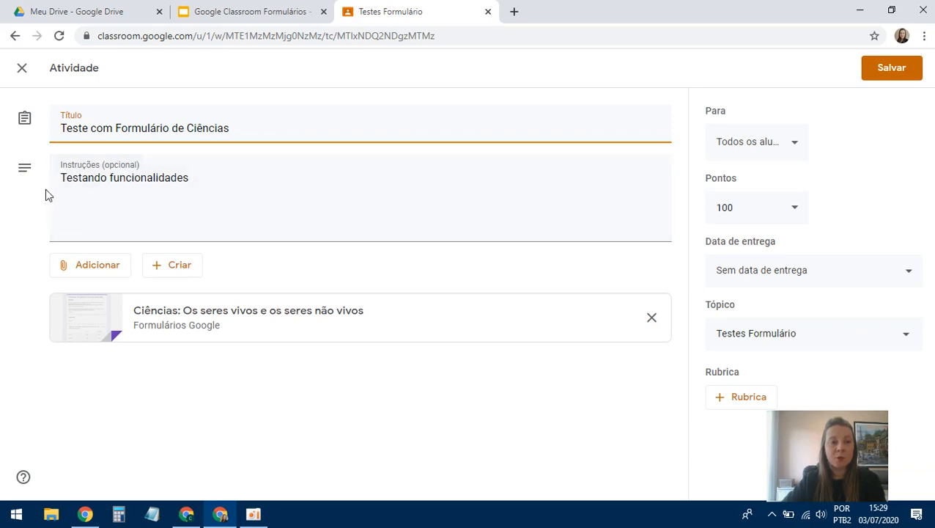
- Open the attached form 'Ciências: Os seres vivos e os seres não vivos' in a new tab
{"action": "left_click", "coordinate": [176, 268]}
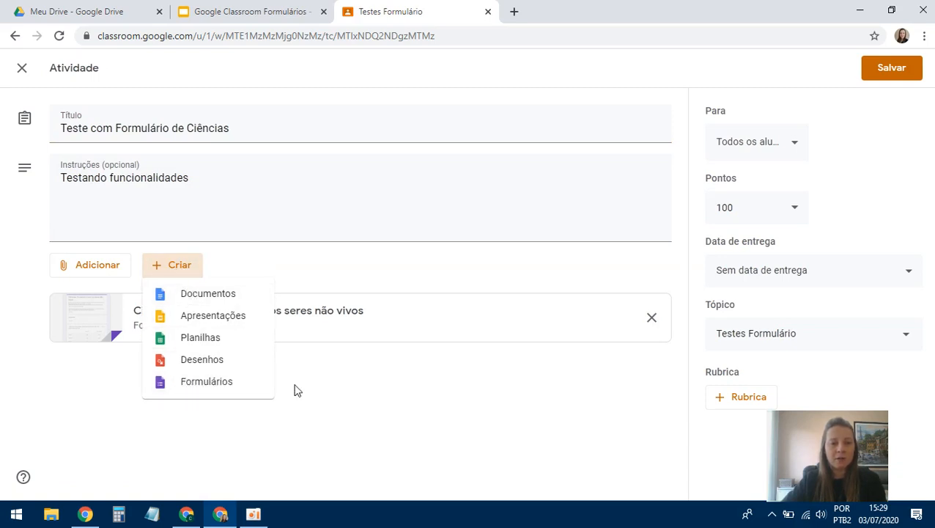
{"action": "left_click", "coordinate": [339, 396]}
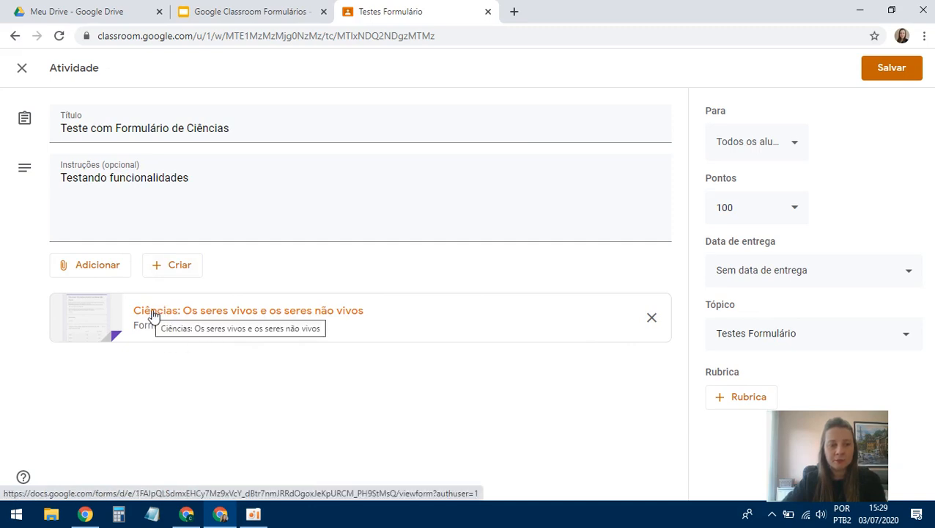
{"action": "left_click", "coordinate": [208, 323]}
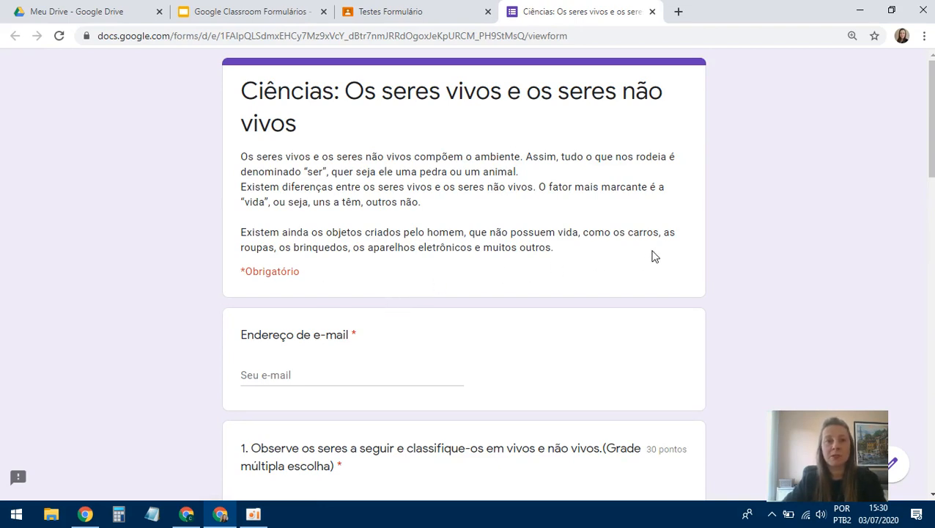
- Review the science form preview, then switch to editing the Teste Ciências form
{"action": "scroll", "coordinate": [656, 260], "scroll_direction": "down", "scroll_amount": 6}
{"action": "scroll", "coordinate": [658, 262], "scroll_direction": "down", "scroll_amount": 10}
{"action": "scroll", "coordinate": [655, 265], "scroll_direction": "up", "scroll_amount": 5}
{"action": "scroll", "coordinate": [658, 268], "scroll_direction": "up", "scroll_amount": 10}
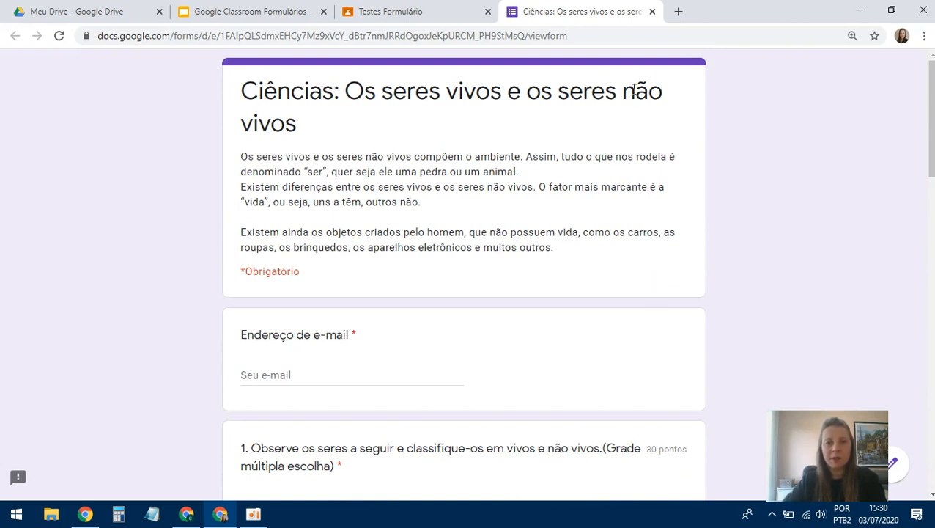
{"action": "scroll", "coordinate": [684, 294], "scroll_direction": "down", "scroll_amount": 2}
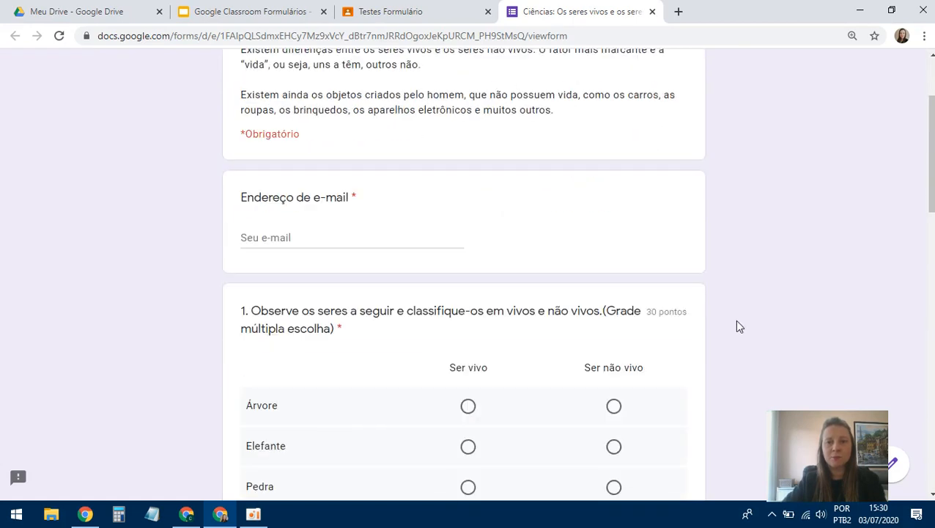
{"action": "left_click", "coordinate": [889, 473]}
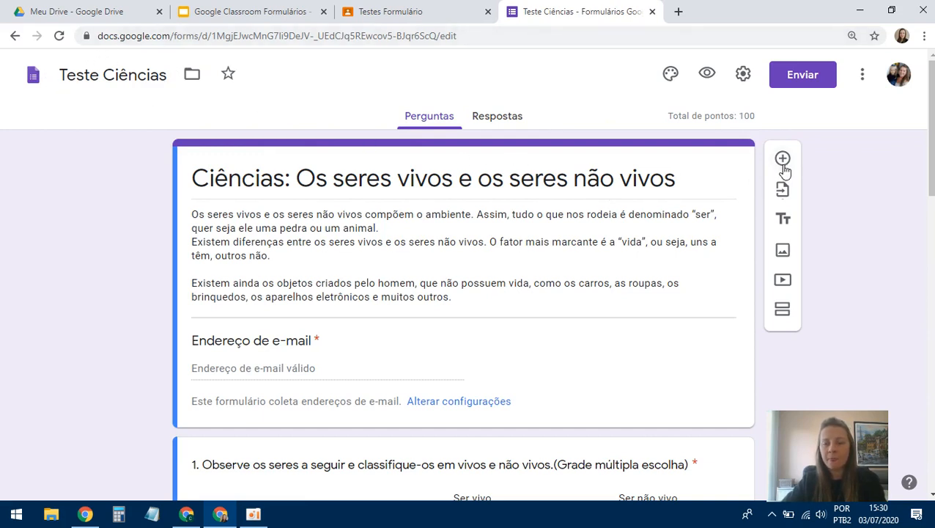
- Rename the form to 'Teste Formulário Ciências'
{"action": "left_click", "coordinate": [163, 75]}
{"action": "left_click", "coordinate": [102, 74]}
{"action": "type", "text": "Formul"}
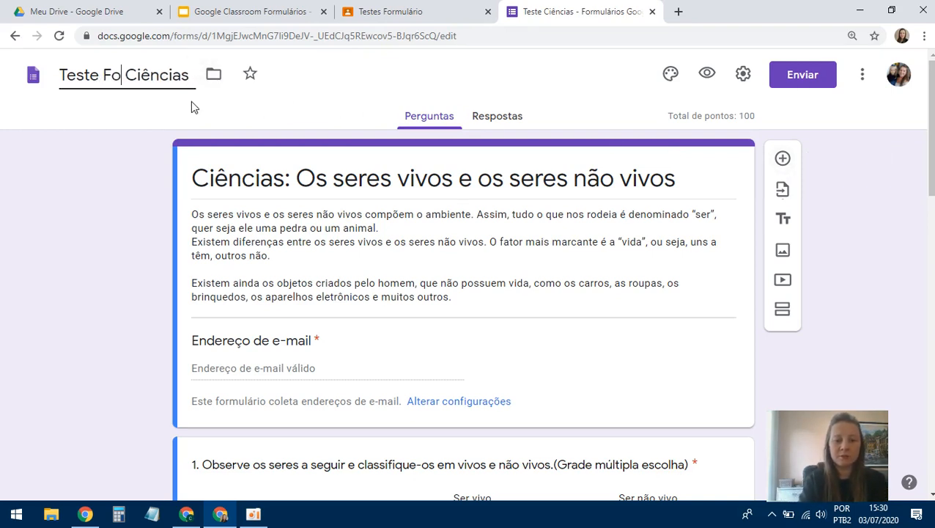
{"action": "type", "text": "ário"}
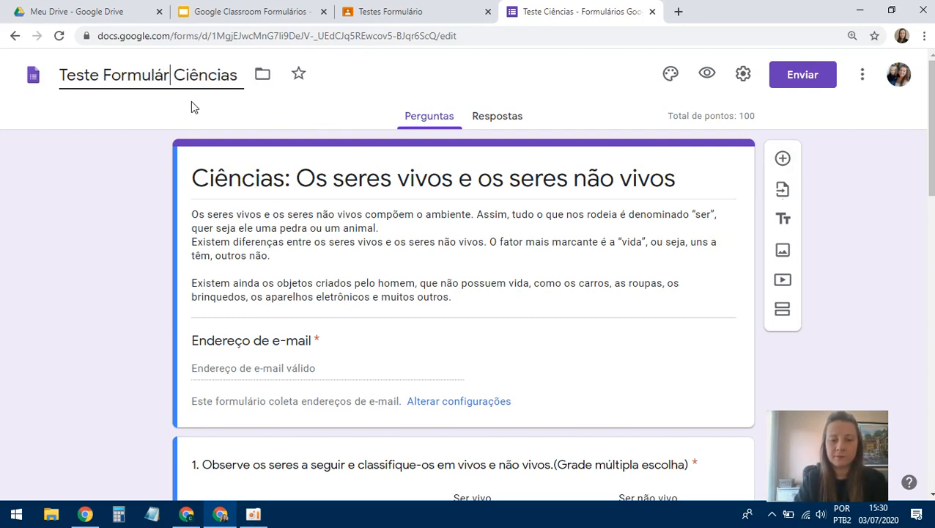
{"action": "left_click", "coordinate": [300, 149]}
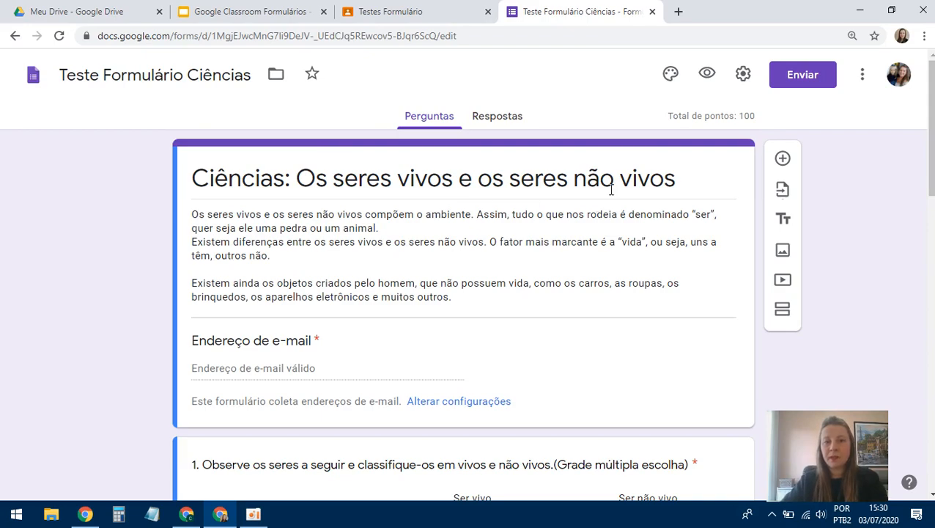
- Scroll through the checkbox and image-based short-answer questions to review them
{"action": "scroll", "coordinate": [524, 235], "scroll_direction": "down", "scroll_amount": 3}
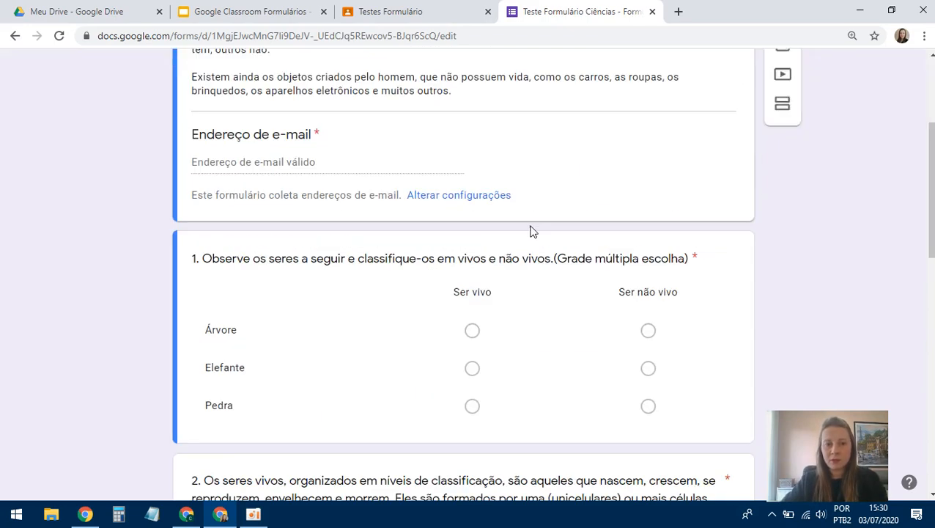
{"action": "scroll", "coordinate": [523, 233], "scroll_direction": "down", "scroll_amount": 10}
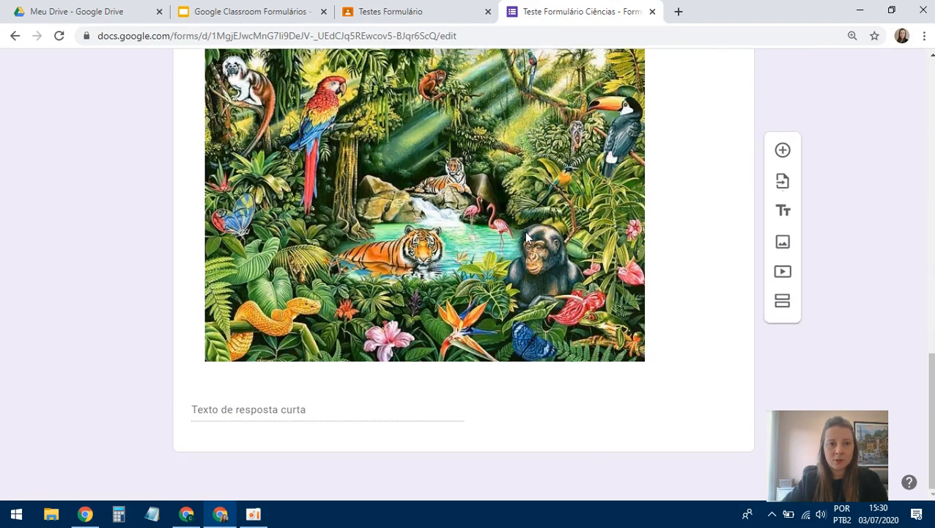
{"action": "scroll", "coordinate": [528, 233], "scroll_direction": "up", "scroll_amount": 6}
{"action": "scroll", "coordinate": [528, 233], "scroll_direction": "up", "scroll_amount": 5}
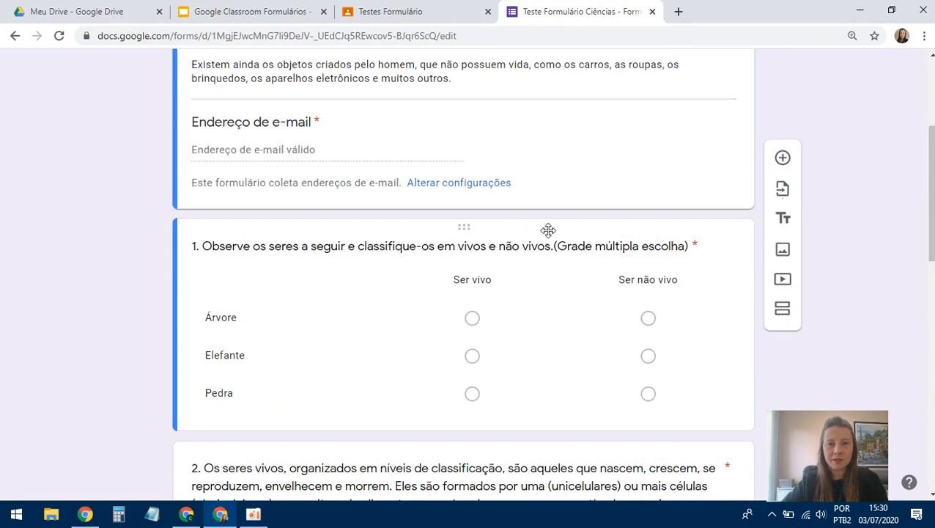
{"action": "scroll", "coordinate": [557, 294], "scroll_direction": "down", "scroll_amount": 2}
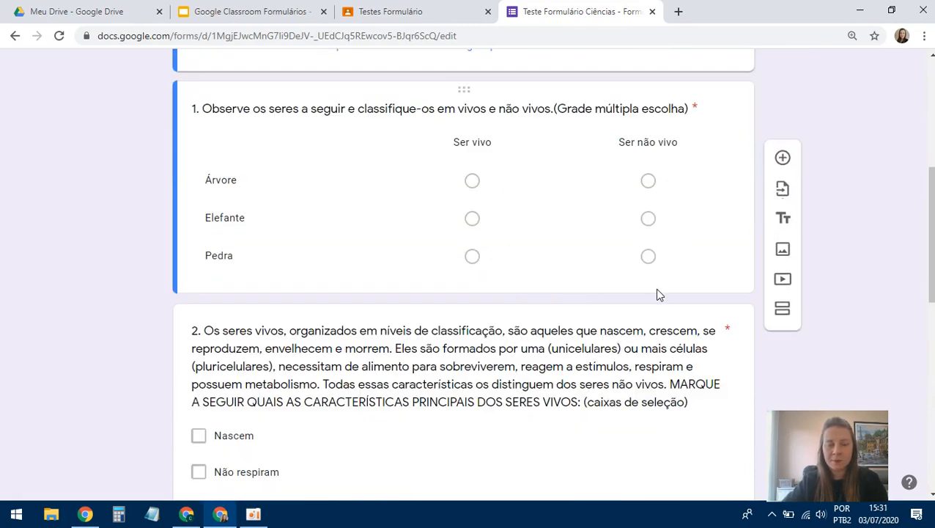
{"action": "scroll", "coordinate": [658, 293], "scroll_direction": "down", "scroll_amount": 2}
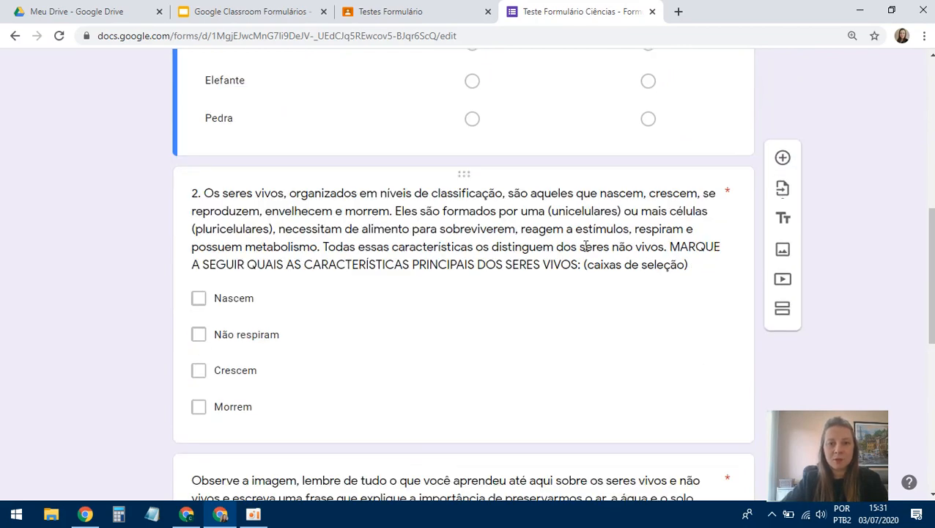
{"action": "scroll", "coordinate": [558, 388], "scroll_direction": "down", "scroll_amount": 6}
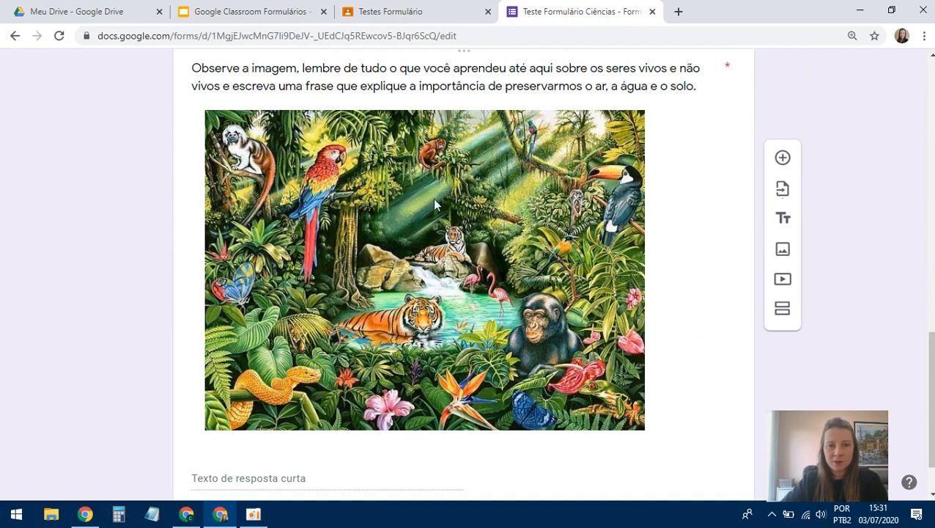
{"action": "scroll", "coordinate": [548, 272], "scroll_direction": "up", "scroll_amount": 15}
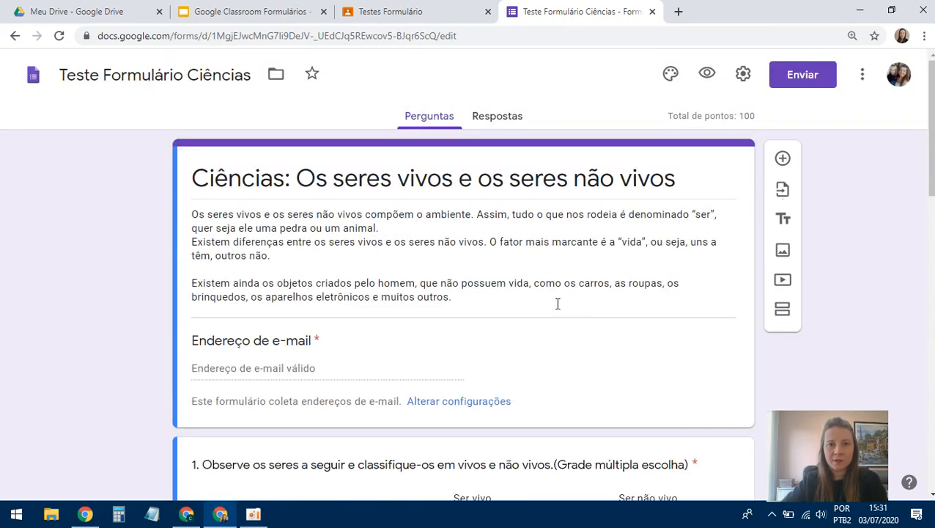
- Insert a required Resposta curta question 'Escreva o seu nome:' below the e-mail field
{"action": "left_click", "coordinate": [783, 159]}
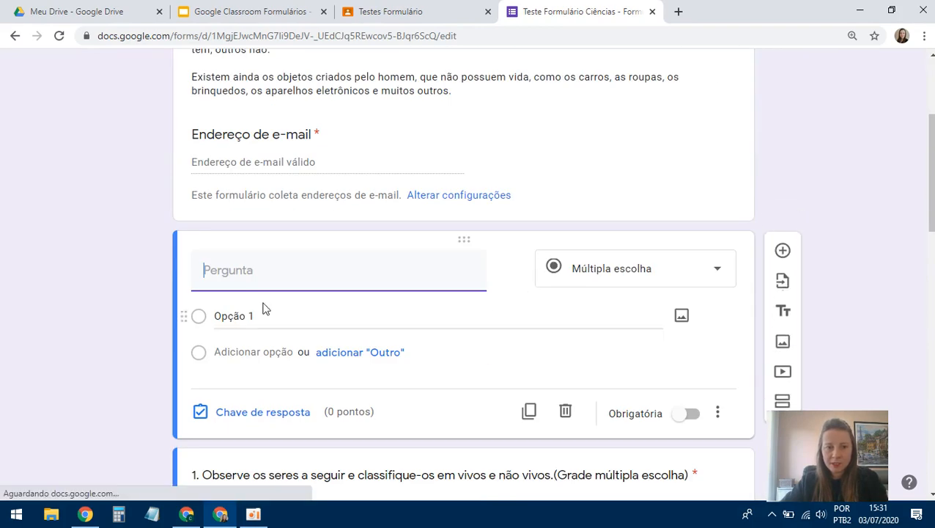
{"action": "left_click", "coordinate": [632, 278]}
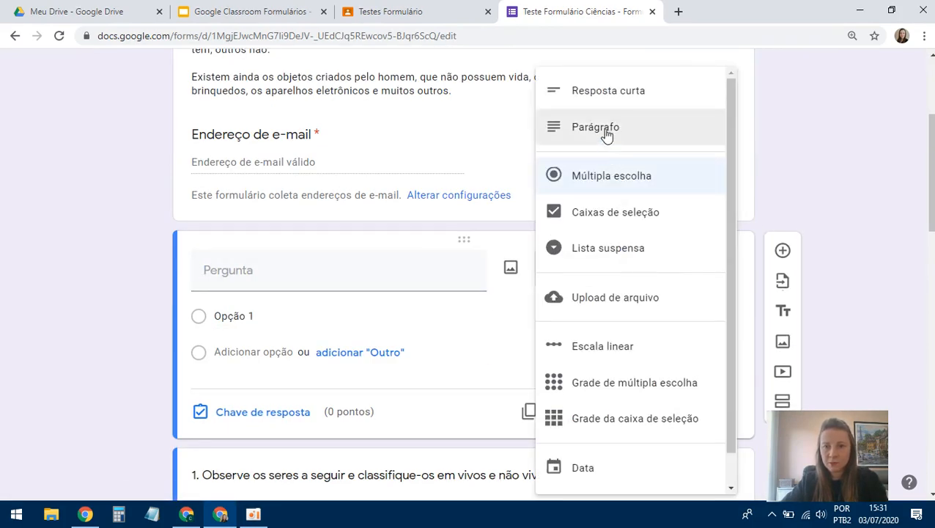
{"action": "left_click", "coordinate": [606, 104]}
{"action": "left_click", "coordinate": [278, 263]}
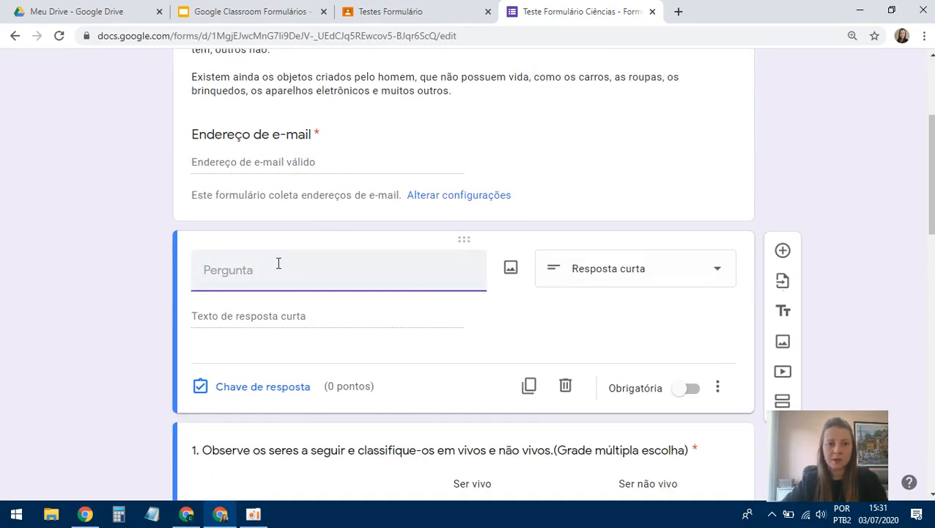
{"action": "type", "text": "Escreva "}
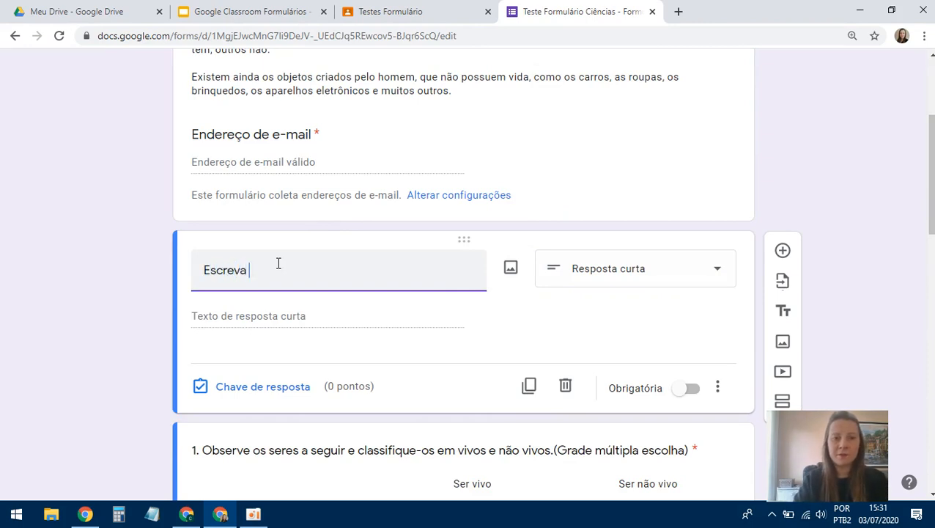
{"action": "type", "text": "o seu nome"}
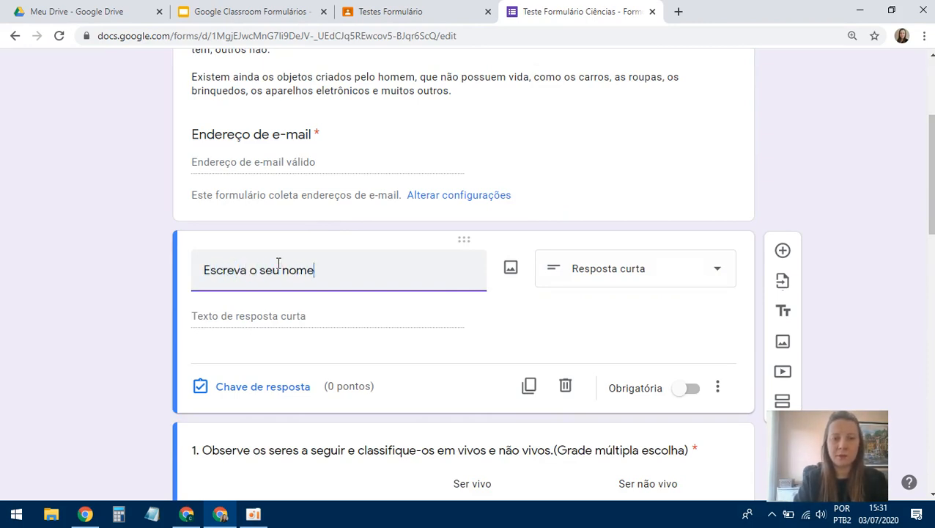
{"action": "type", "text": ":"}
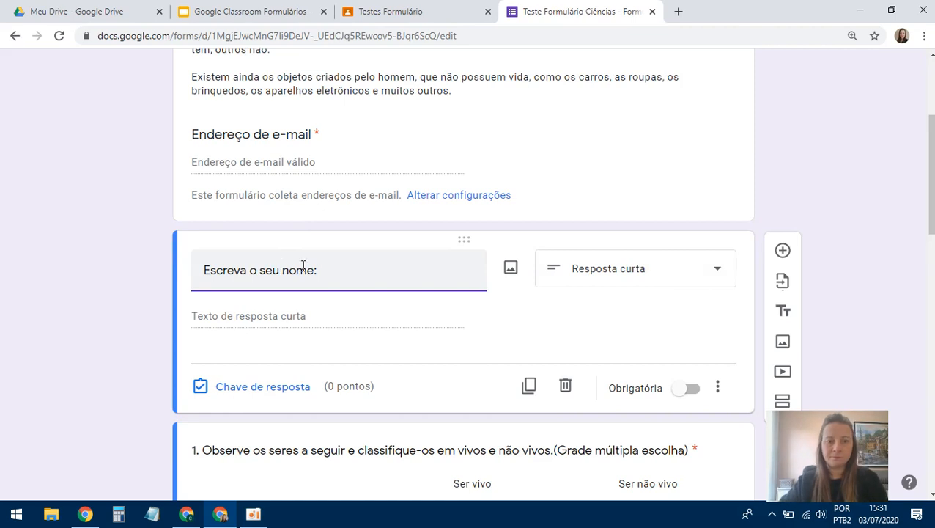
{"action": "left_click", "coordinate": [687, 389]}
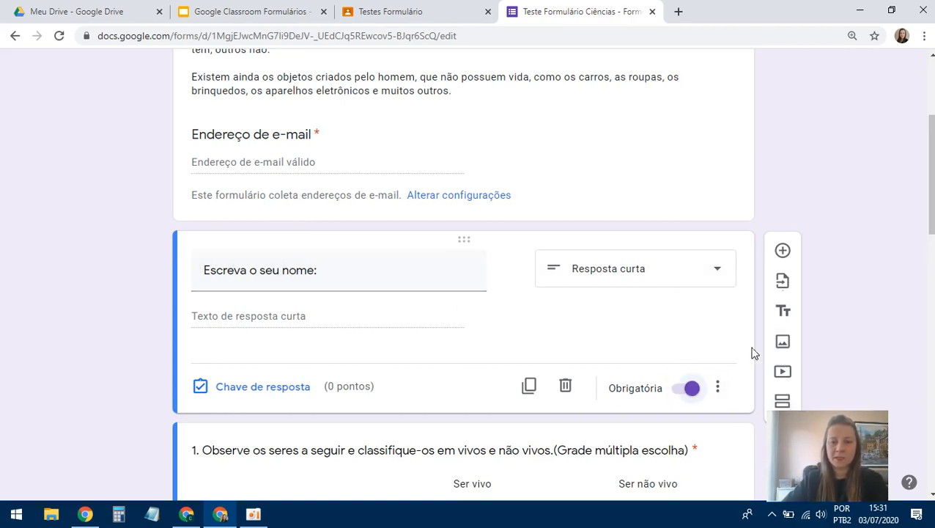
{"action": "scroll", "coordinate": [614, 289], "scroll_direction": "up", "scroll_amount": 3}
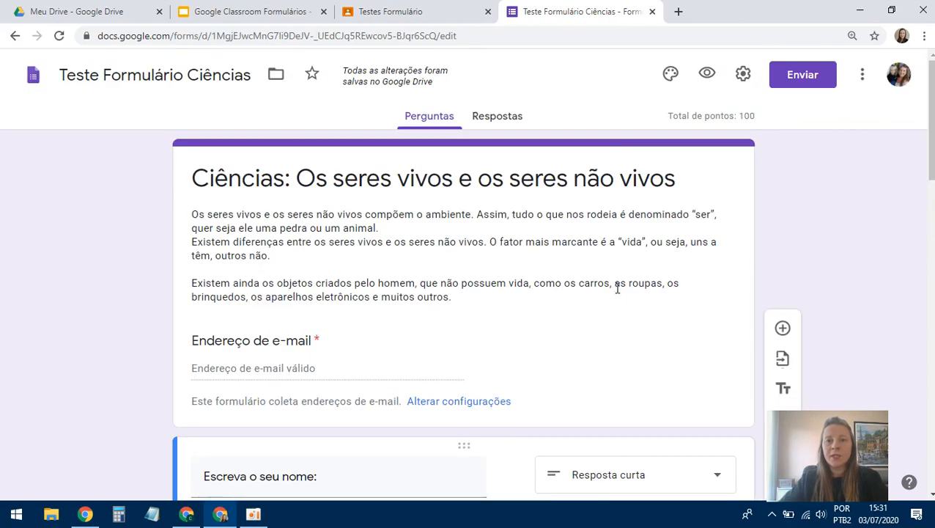
- In Settings, keep e-mail collection on and enable response receipts sent 'Sempre'
{"action": "left_click", "coordinate": [745, 74]}
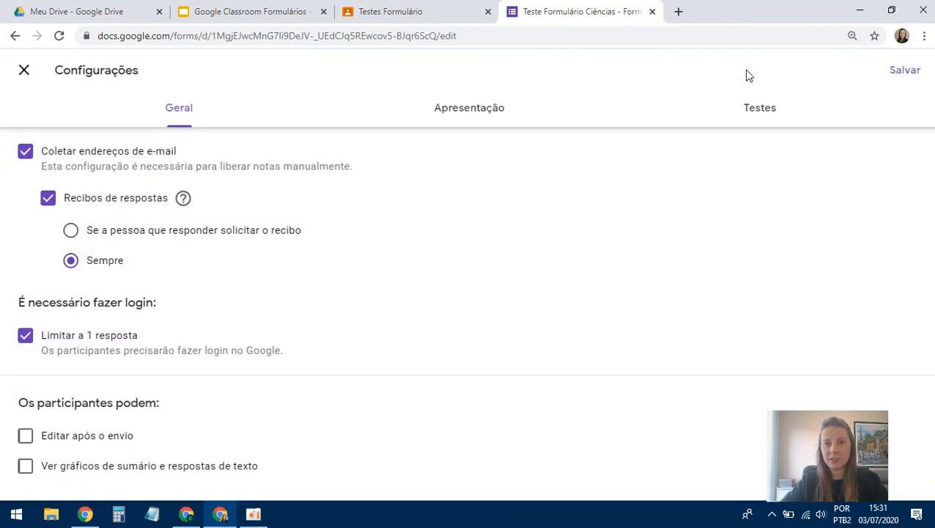
{"action": "left_click", "coordinate": [478, 13]}
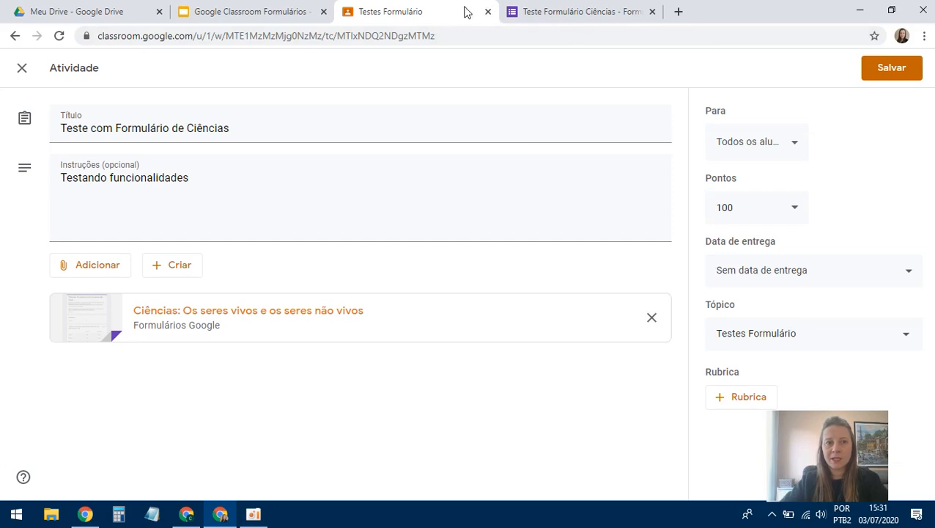
{"action": "left_click", "coordinate": [573, 13]}
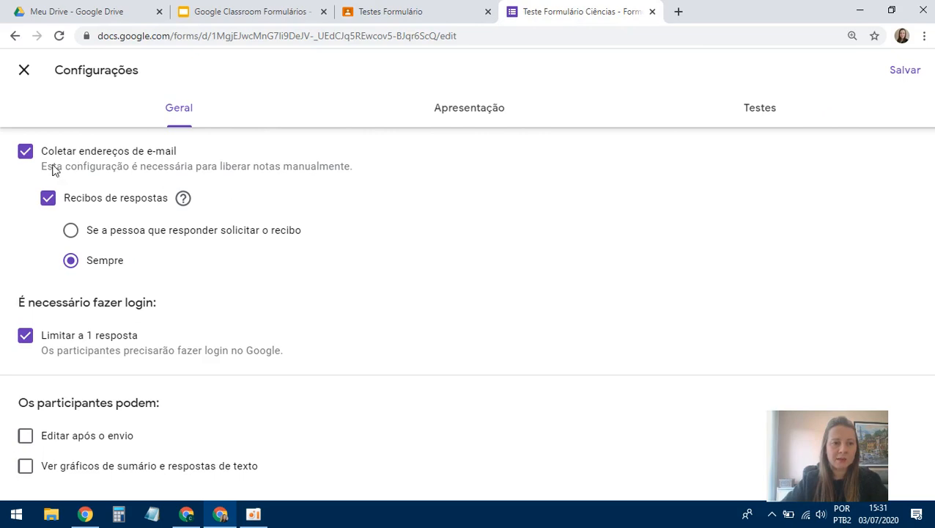
{"action": "left_click", "coordinate": [27, 157]}
{"action": "left_click", "coordinate": [27, 157]}
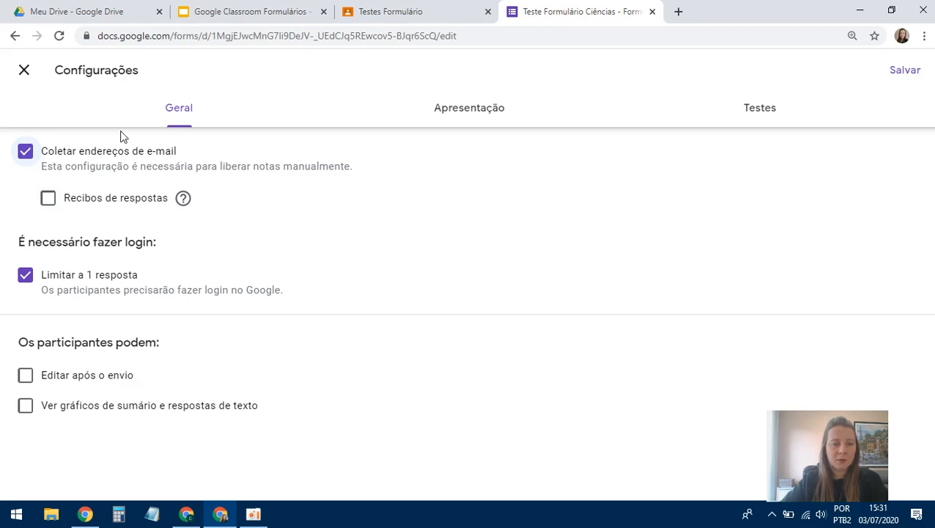
{"action": "left_click", "coordinate": [47, 198]}
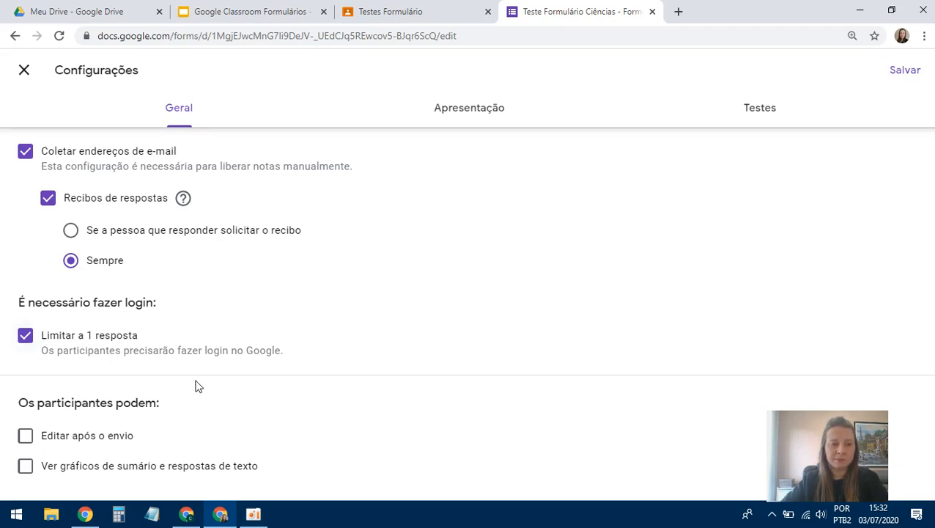
- Keep 'Limitar a 1 resposta' on and select the Apresentação confirmation message field
{"action": "left_click", "coordinate": [24, 339]}
{"action": "left_click", "coordinate": [25, 339]}
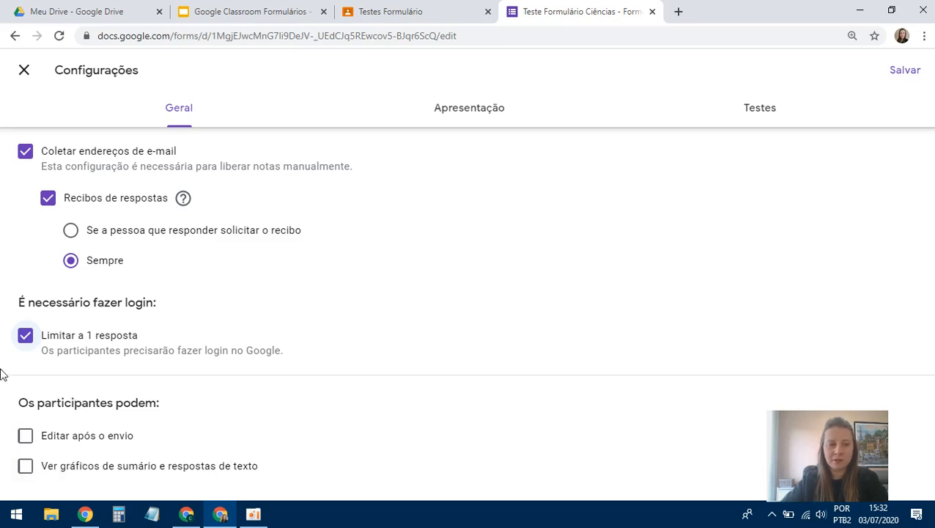
{"action": "left_click", "coordinate": [473, 114]}
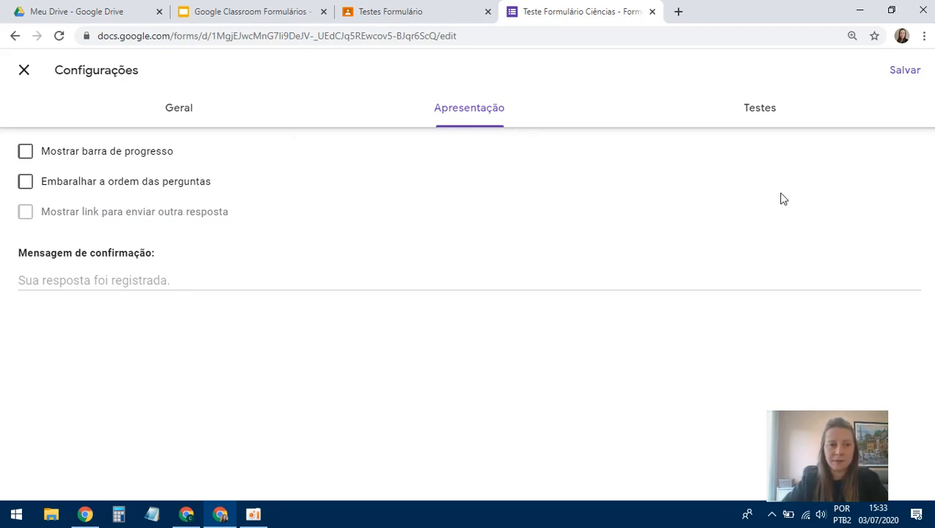
{"action": "left_click", "coordinate": [110, 282]}
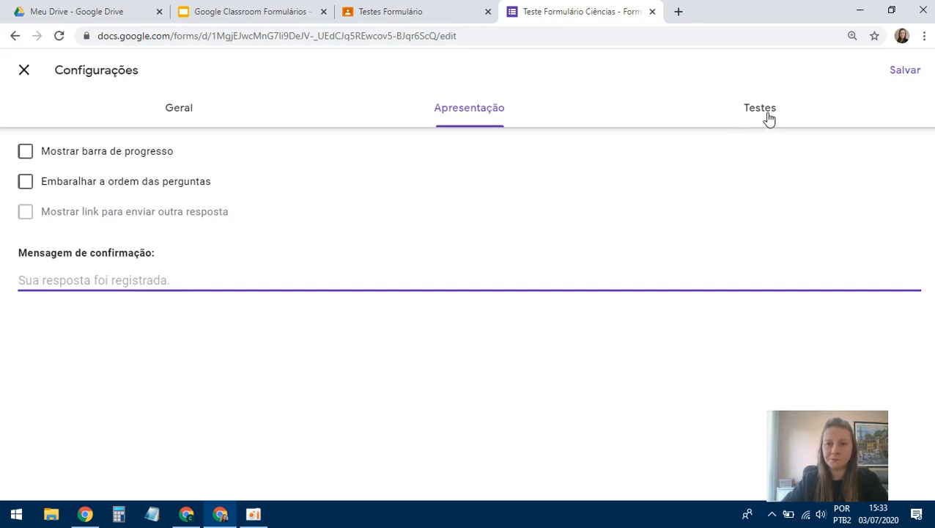
- Set the confirmation message to 'Obrigada por responder!' and show the Testes grading settings
{"action": "type", "text": "Obrigada por responder!"}
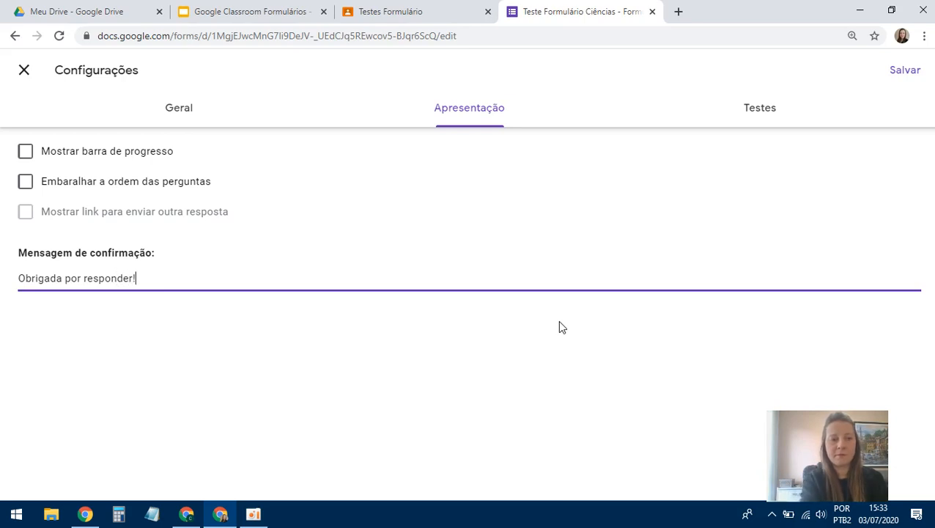
{"action": "left_click", "coordinate": [759, 115]}
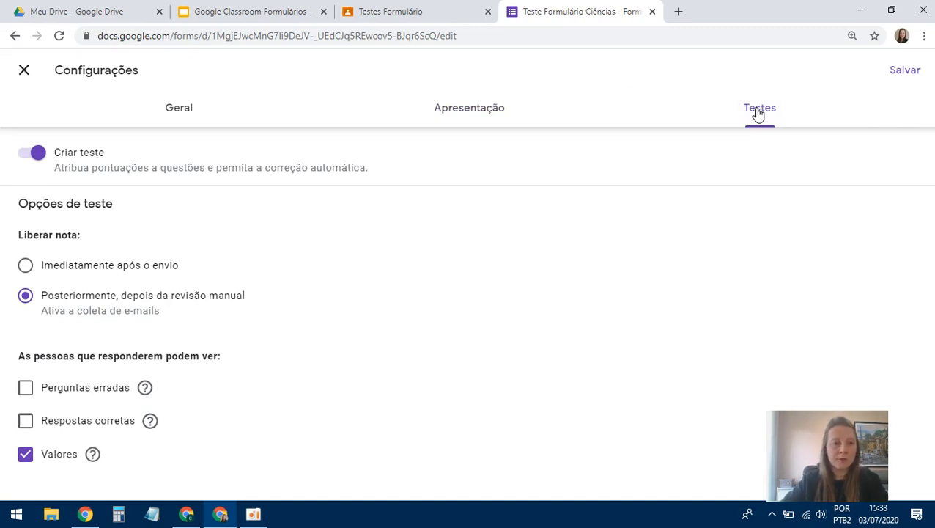
- Keep 'Criar teste' on and save the settings, back to the 100-point quiz editor
{"action": "left_click", "coordinate": [32, 158]}
{"action": "left_click", "coordinate": [31, 155]}
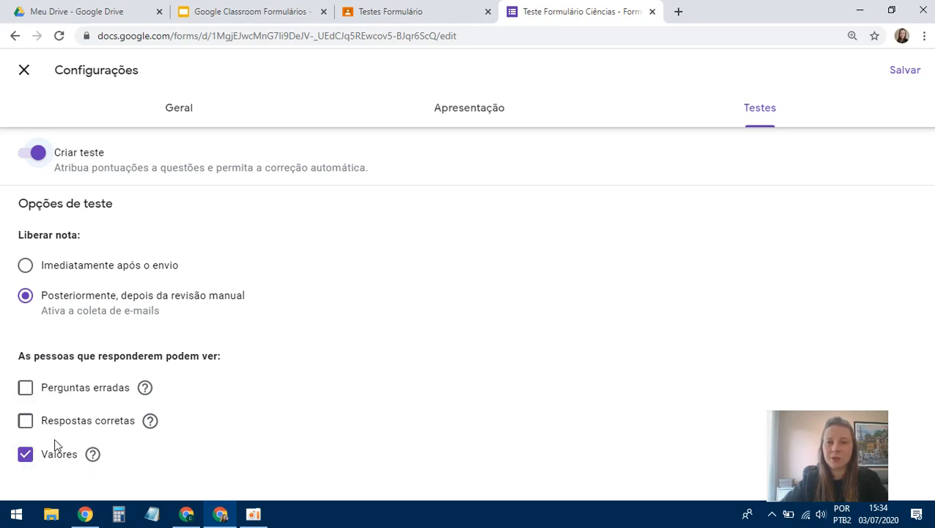
{"action": "left_click", "coordinate": [907, 72]}
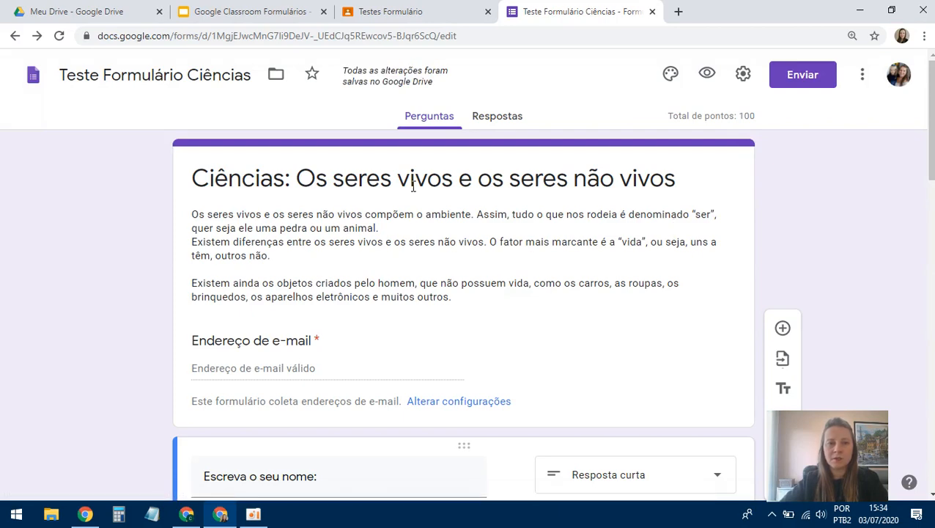
- Review the whole quiz, then show the More menu with copy, trash, print and preferences
{"action": "scroll", "coordinate": [304, 266], "scroll_direction": "down", "scroll_amount": 1}
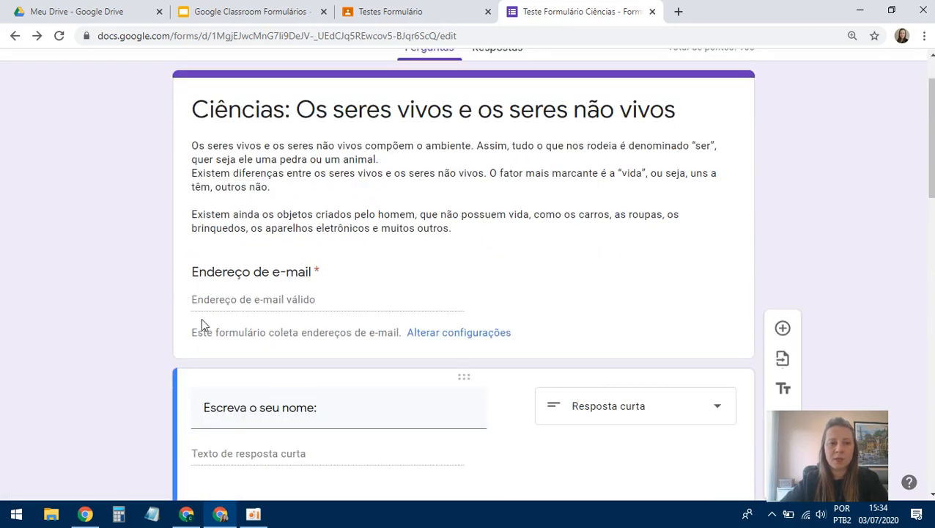
{"action": "scroll", "coordinate": [336, 269], "scroll_direction": "down", "scroll_amount": 2}
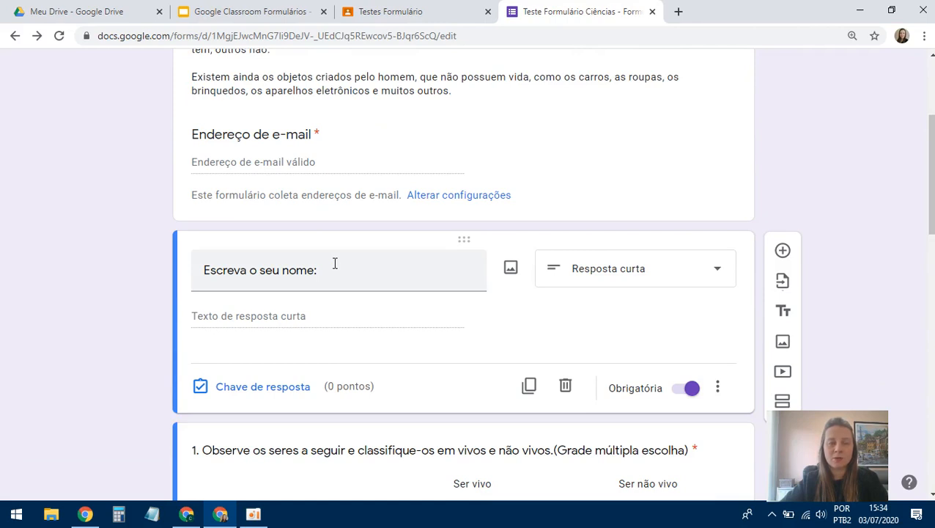
{"action": "scroll", "coordinate": [334, 265], "scroll_direction": "down", "scroll_amount": 1}
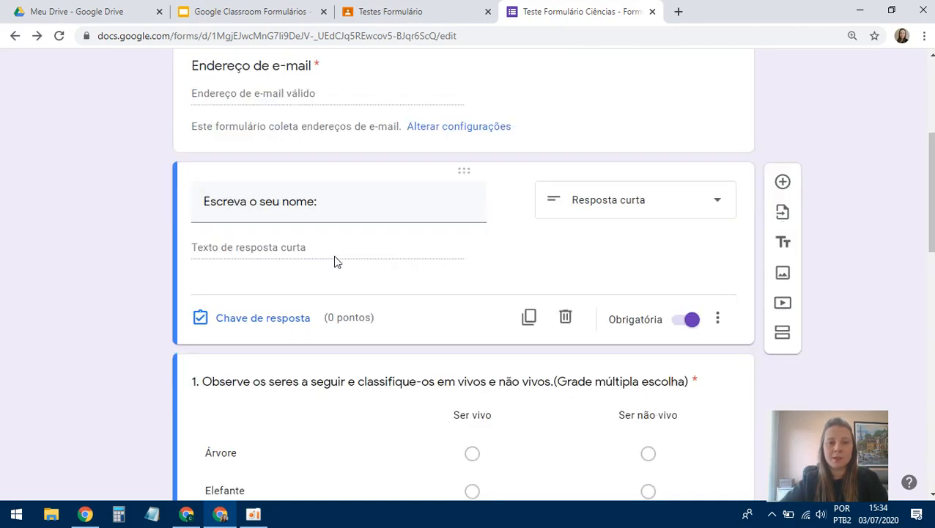
{"action": "scroll", "coordinate": [342, 245], "scroll_direction": "down", "scroll_amount": 3}
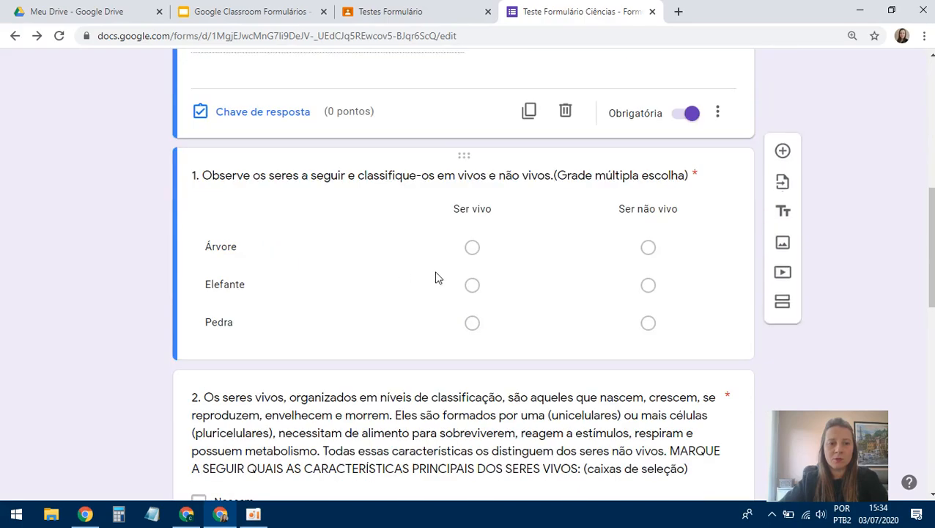
{"action": "scroll", "coordinate": [340, 324], "scroll_direction": "down", "scroll_amount": 9}
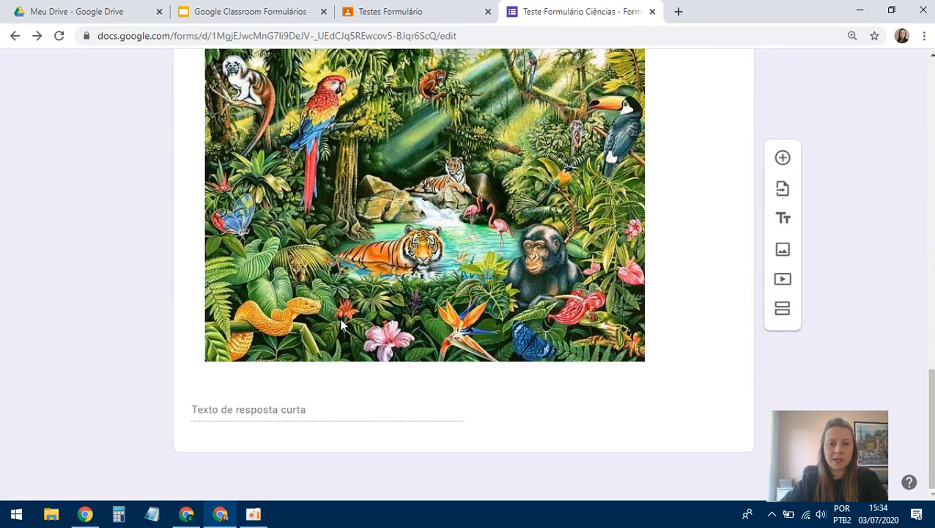
{"action": "scroll", "coordinate": [484, 227], "scroll_direction": "up", "scroll_amount": 12}
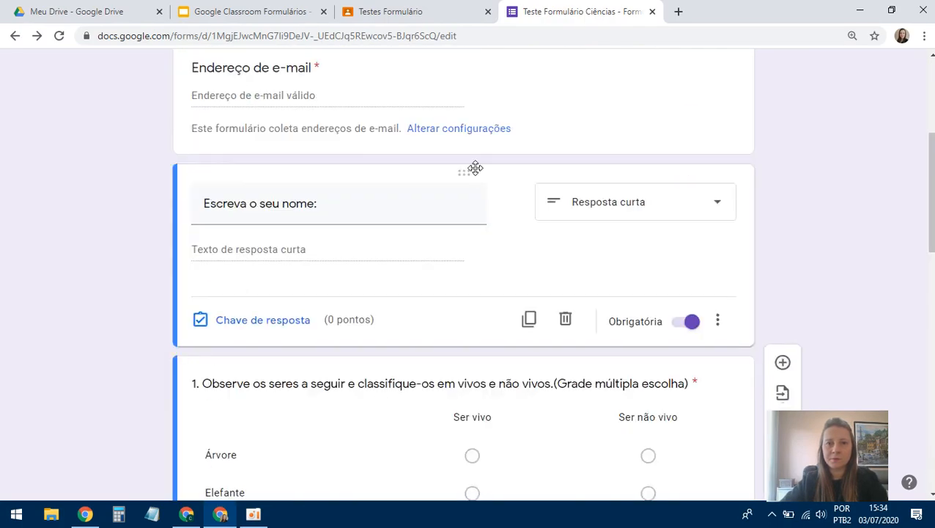
{"action": "scroll", "coordinate": [475, 173], "scroll_direction": "up", "scroll_amount": 5}
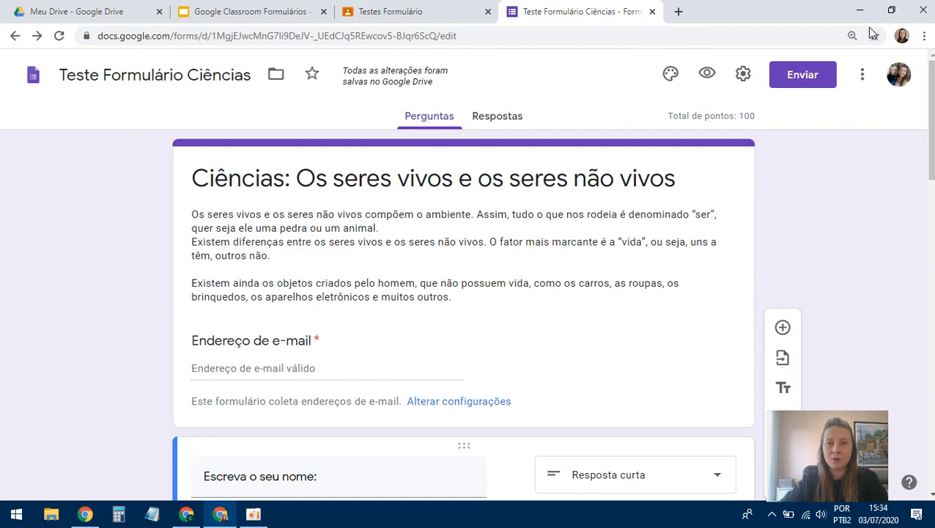
{"action": "left_click", "coordinate": [863, 74]}
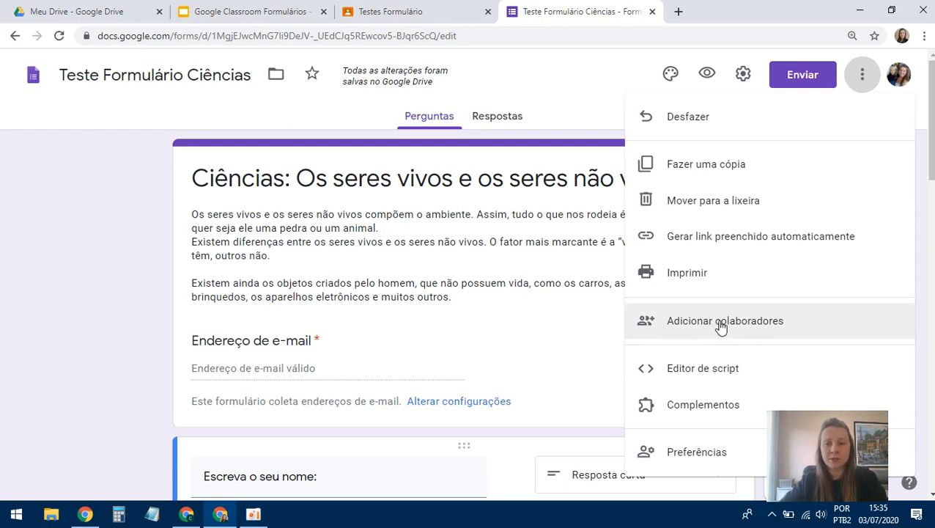
{"action": "scroll", "coordinate": [721, 328], "scroll_direction": "down", "scroll_amount": 2}
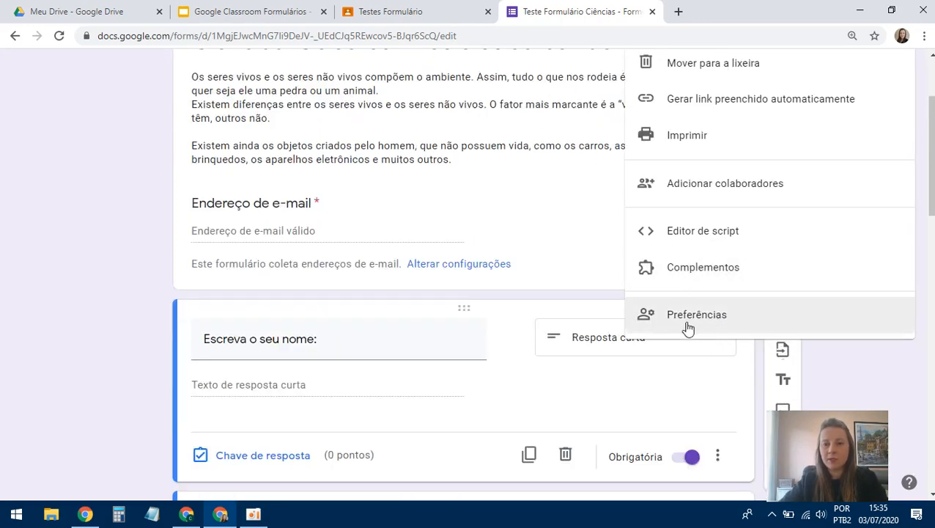
{"action": "scroll", "coordinate": [710, 281], "scroll_direction": "up", "scroll_amount": 2}
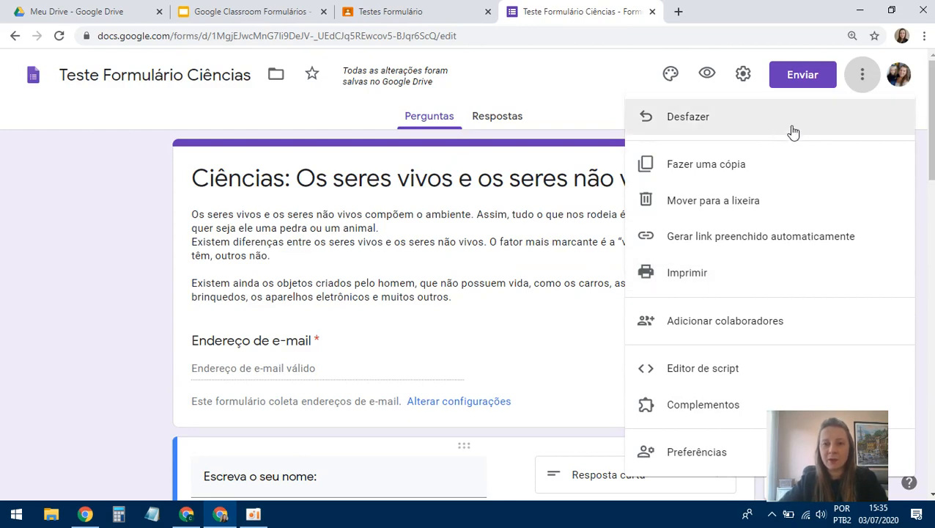
- Close the form editor tab and open the quiz form attached to the Classroom assignment
{"action": "left_click", "coordinate": [652, 13]}
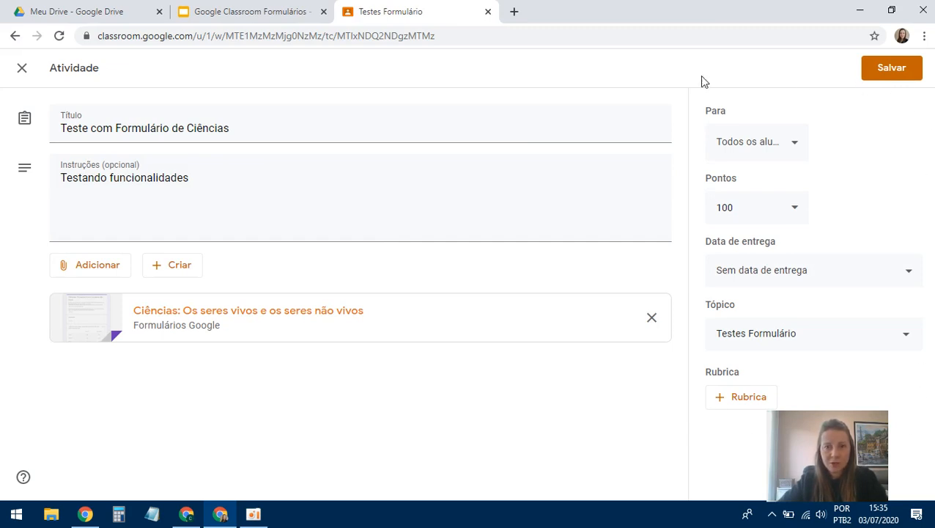
{"action": "left_click", "coordinate": [235, 316]}
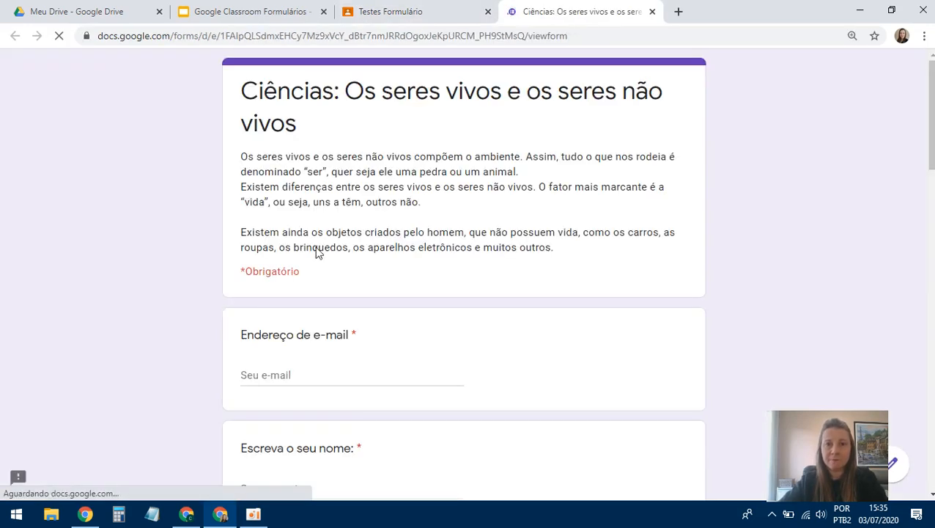
{"action": "left_click", "coordinate": [894, 469]}
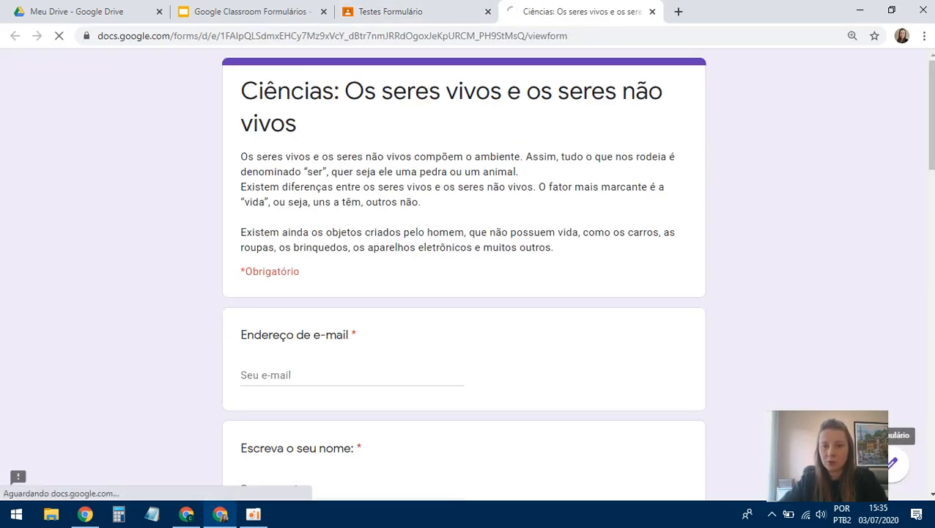
- Open question 1's 30-point grid (Árvore, Elefante, Pedra) for editing
{"action": "scroll", "coordinate": [555, 288], "scroll_direction": "down", "scroll_amount": 1}
{"action": "scroll", "coordinate": [555, 287], "scroll_direction": "down", "scroll_amount": 3}
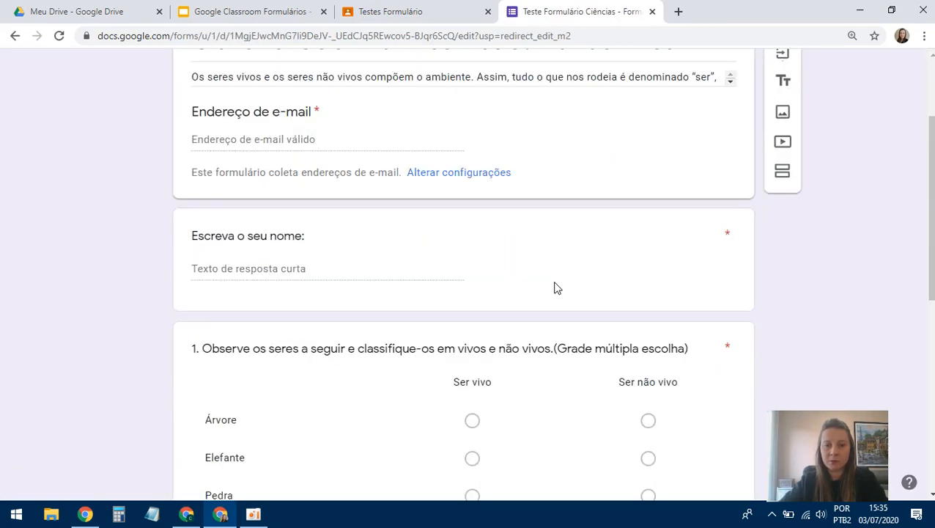
{"action": "scroll", "coordinate": [564, 290], "scroll_direction": "down", "scroll_amount": 3}
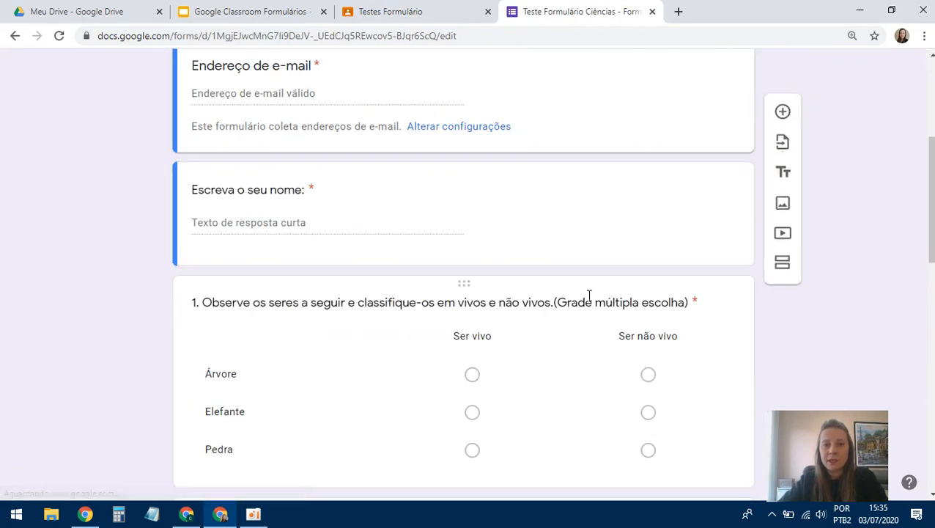
{"action": "scroll", "coordinate": [693, 336], "scroll_direction": "down", "scroll_amount": 2}
{"action": "left_click", "coordinate": [704, 297]}
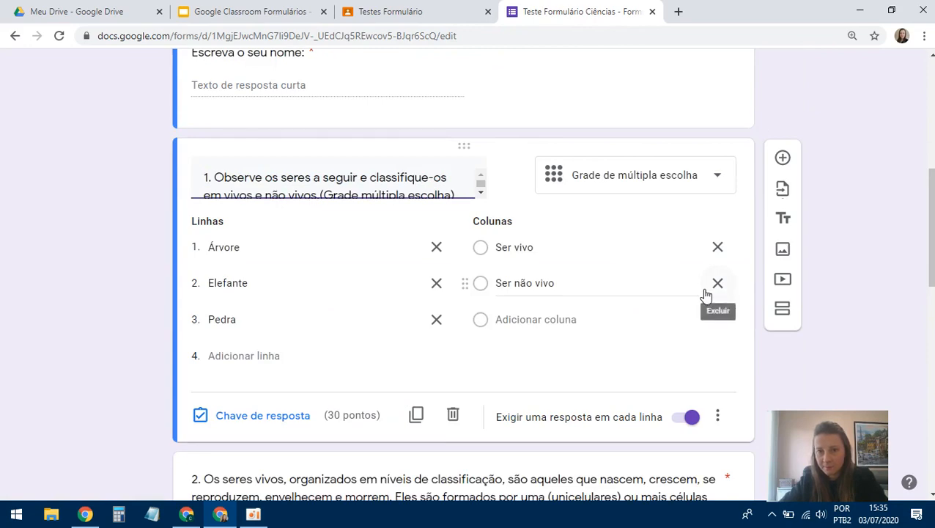
{"action": "scroll", "coordinate": [682, 308], "scroll_direction": "down", "scroll_amount": 2}
{"action": "scroll", "coordinate": [514, 230], "scroll_direction": "up", "scroll_amount": 1}
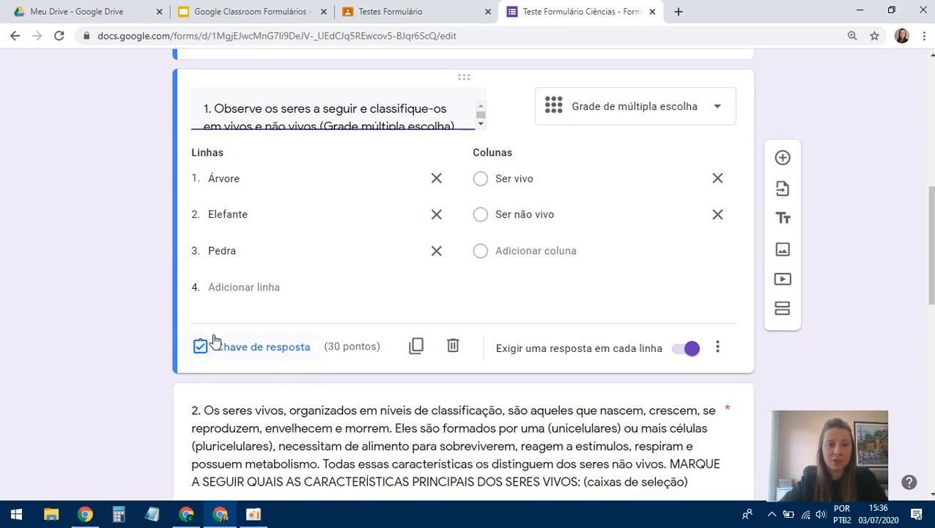
{"action": "left_click", "coordinate": [236, 352]}
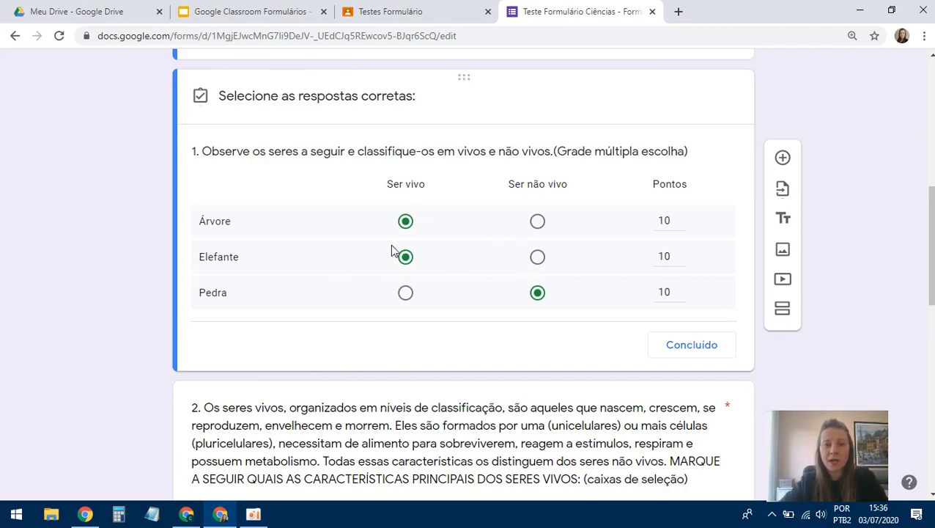
{"action": "left_click", "coordinate": [538, 222]}
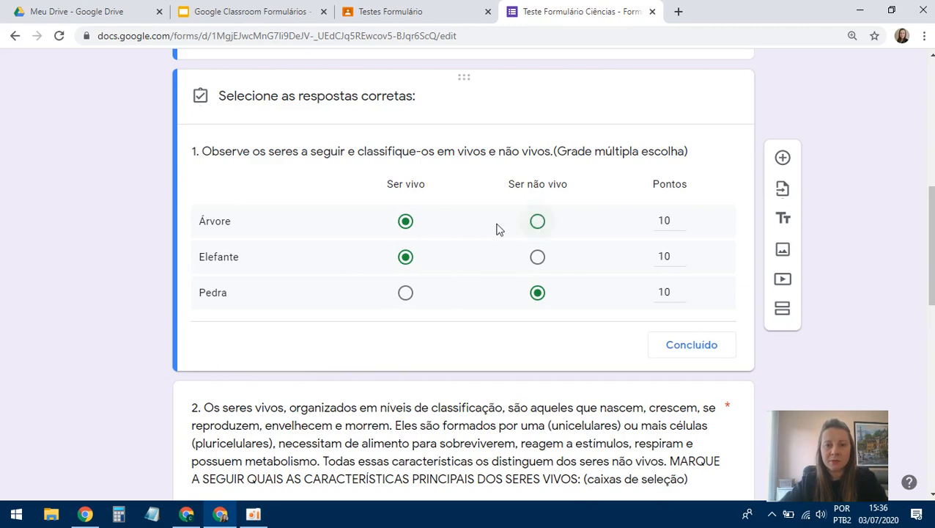
{"action": "left_click", "coordinate": [405, 222]}
{"action": "left_click", "coordinate": [535, 223]}
{"action": "left_click", "coordinate": [406, 221]}
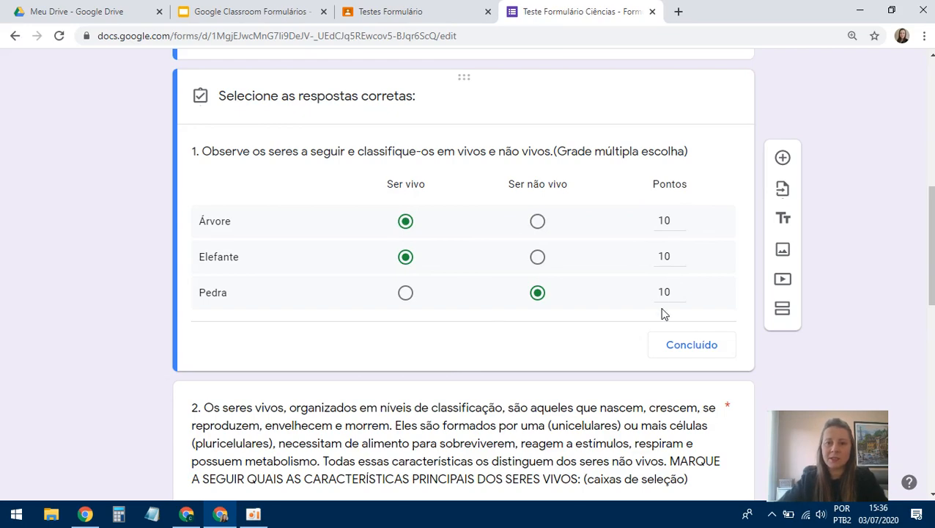
{"action": "left_click", "coordinate": [697, 345]}
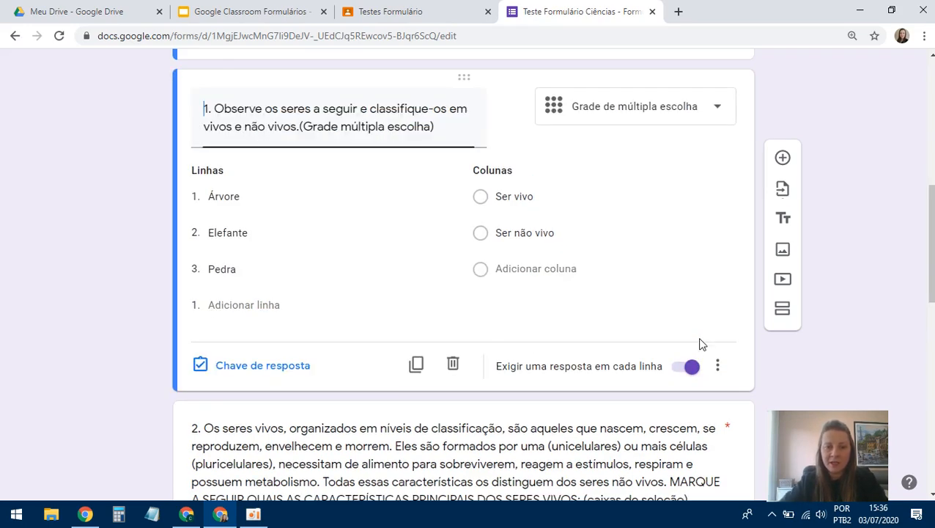
- Check question 2's correct answers and the jungle-image question's points
{"action": "scroll", "coordinate": [381, 363], "scroll_direction": "down", "scroll_amount": 6}
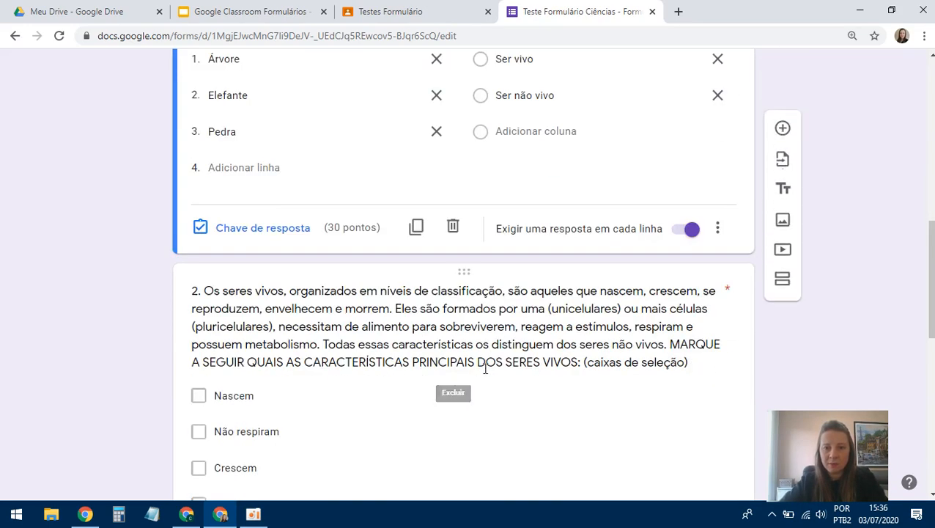
{"action": "left_click", "coordinate": [510, 261]}
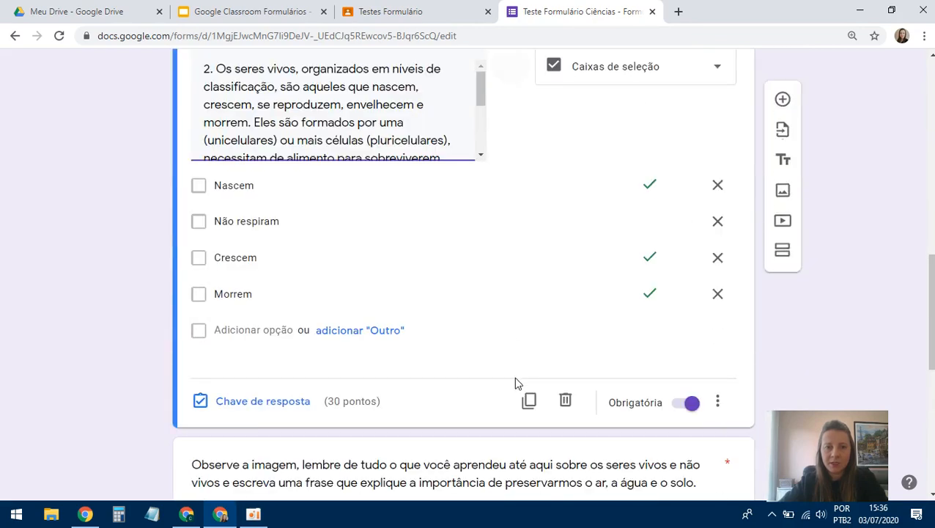
{"action": "scroll", "coordinate": [440, 376], "scroll_direction": "down", "scroll_amount": 6}
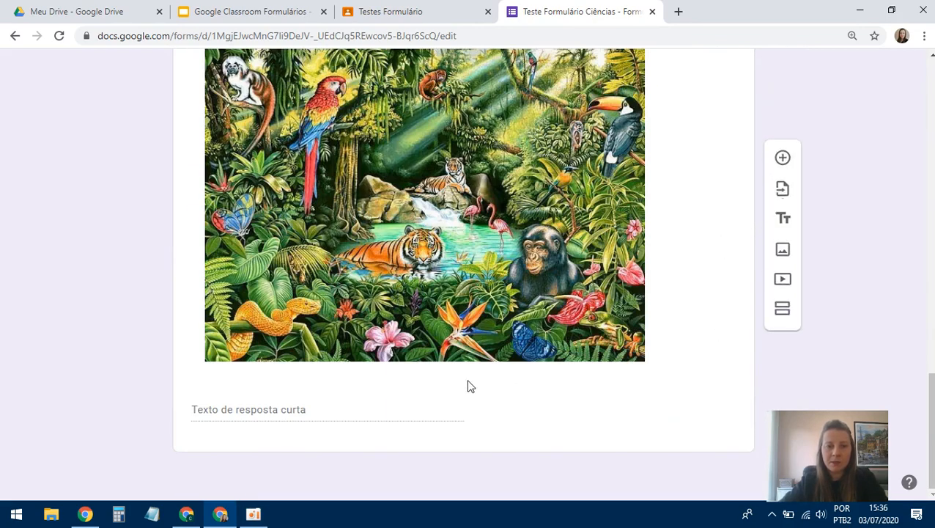
{"action": "left_click", "coordinate": [544, 403]}
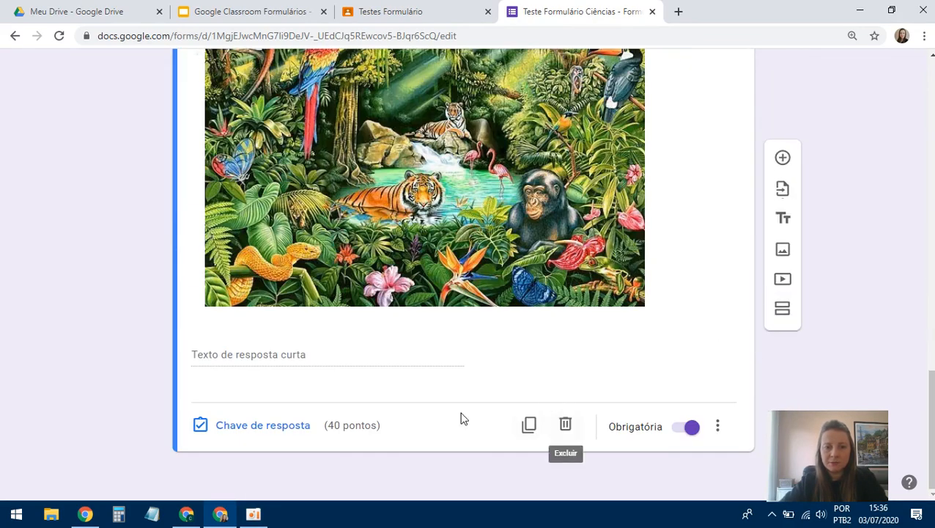
{"action": "scroll", "coordinate": [688, 354], "scroll_direction": "up", "scroll_amount": 15}
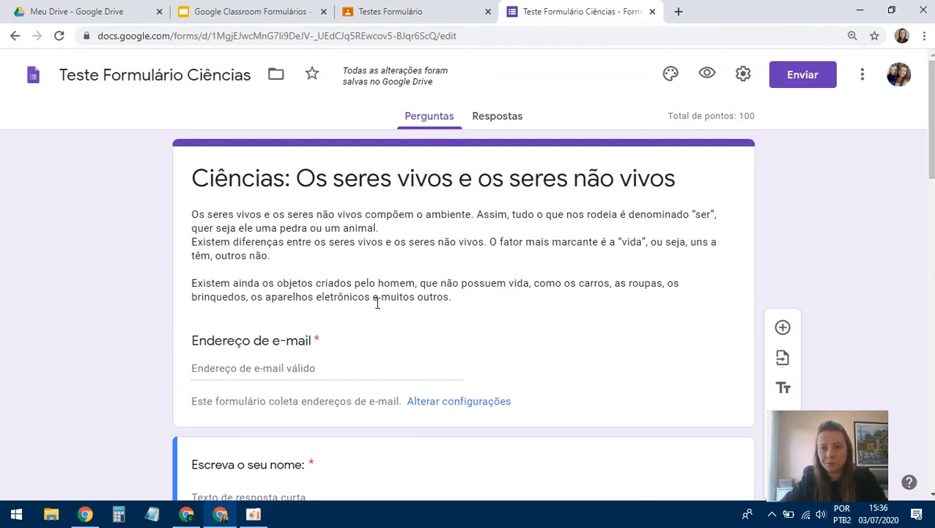
- Review the name question, then close the form editor tab
{"action": "scroll", "coordinate": [414, 244], "scroll_direction": "down", "scroll_amount": 1}
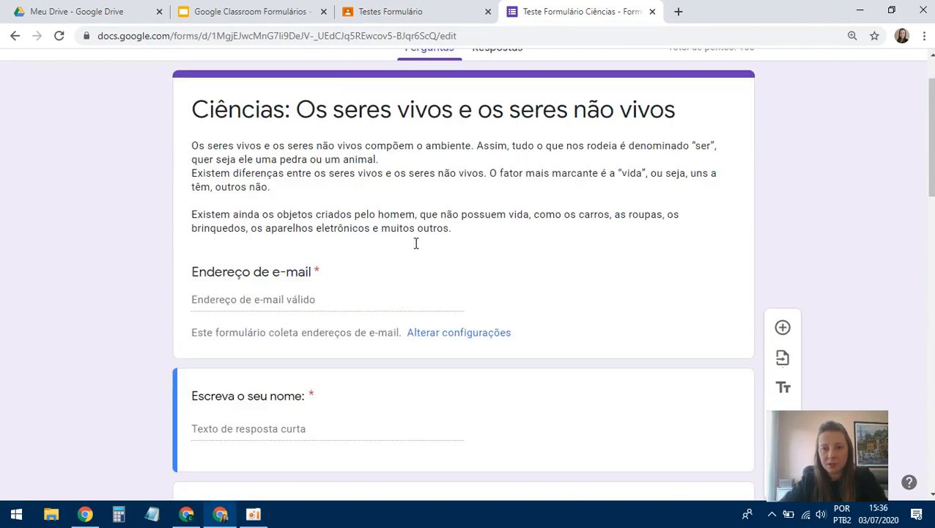
{"action": "scroll", "coordinate": [504, 327], "scroll_direction": "down", "scroll_amount": 2}
{"action": "left_click", "coordinate": [639, 292]}
{"action": "scroll", "coordinate": [664, 288], "scroll_direction": "down", "scroll_amount": 2}
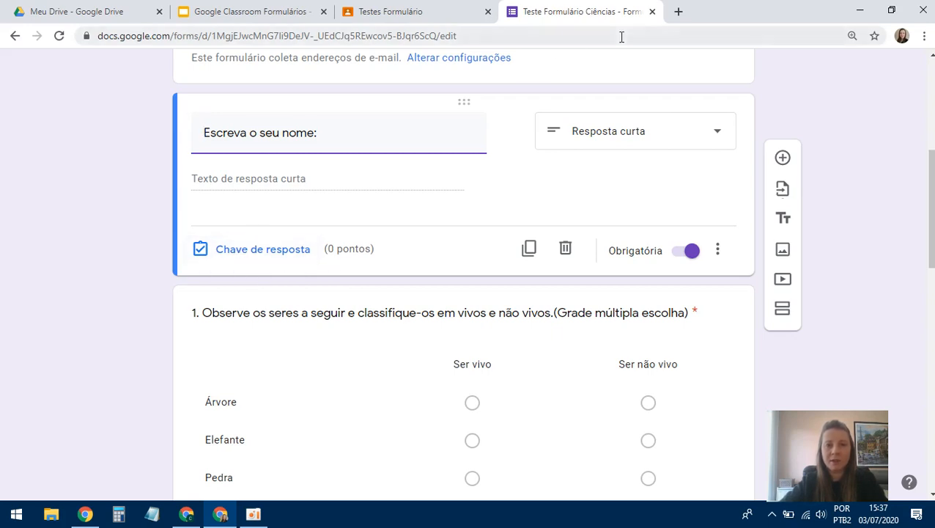
{"action": "left_click", "coordinate": [652, 13]}
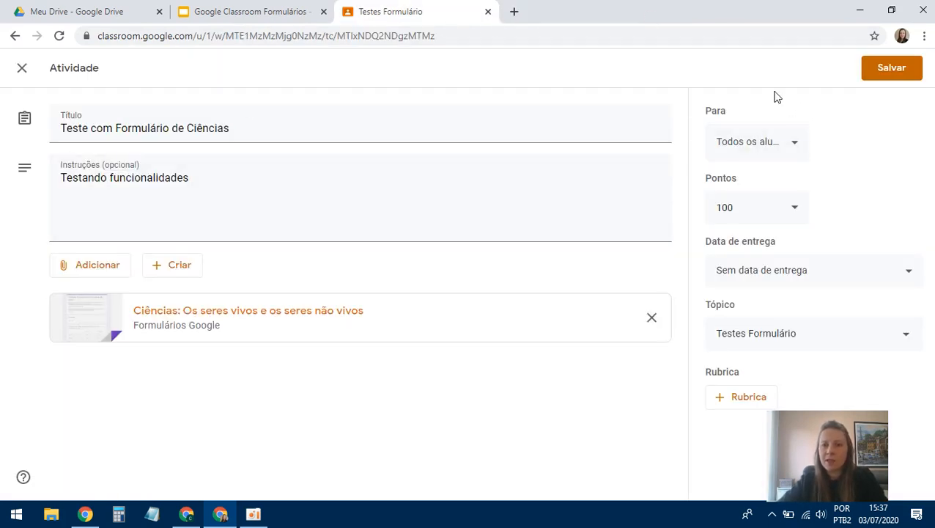
{"action": "left_click", "coordinate": [796, 147]}
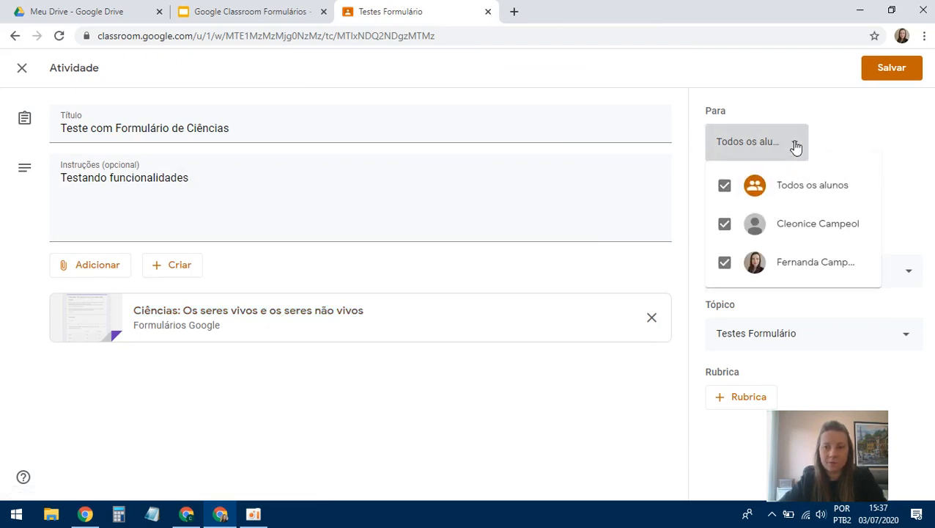
{"action": "left_click", "coordinate": [796, 147]}
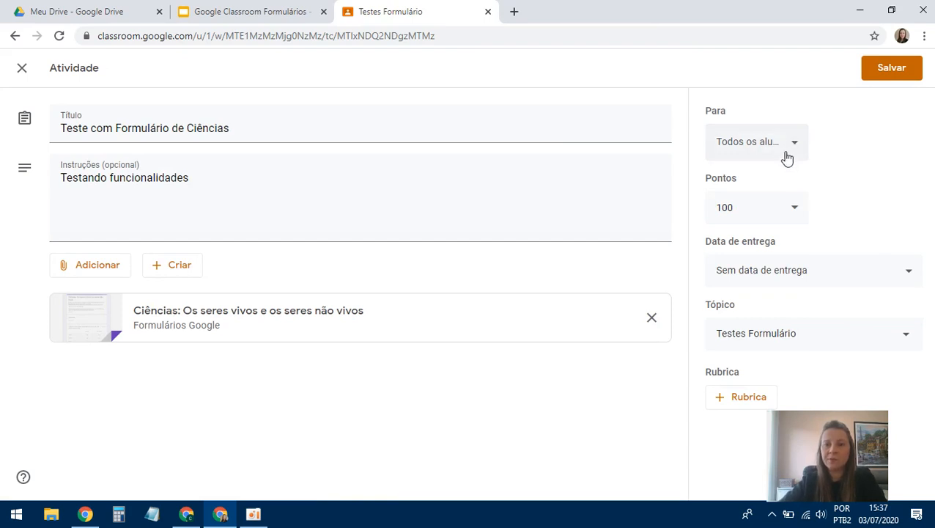
{"action": "left_click", "coordinate": [795, 146]}
{"action": "left_click", "coordinate": [795, 147]}
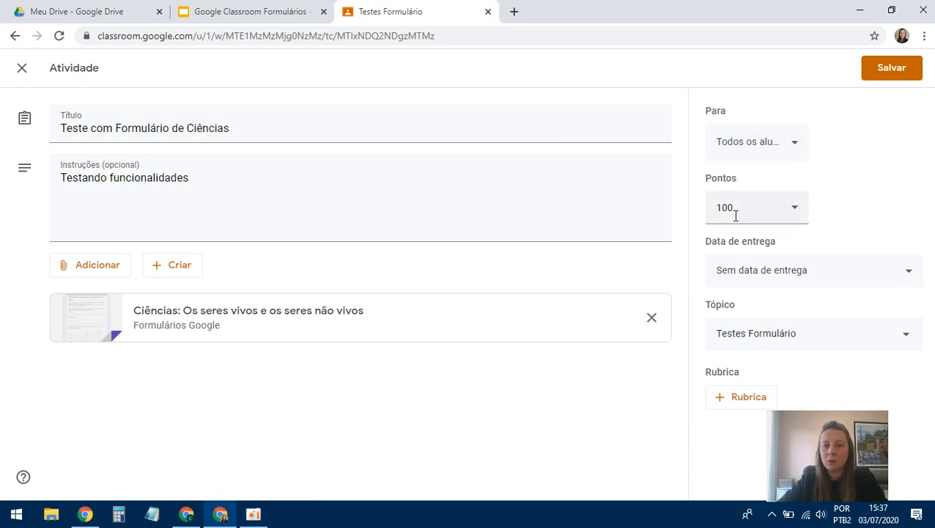
{"action": "left_click", "coordinate": [795, 218]}
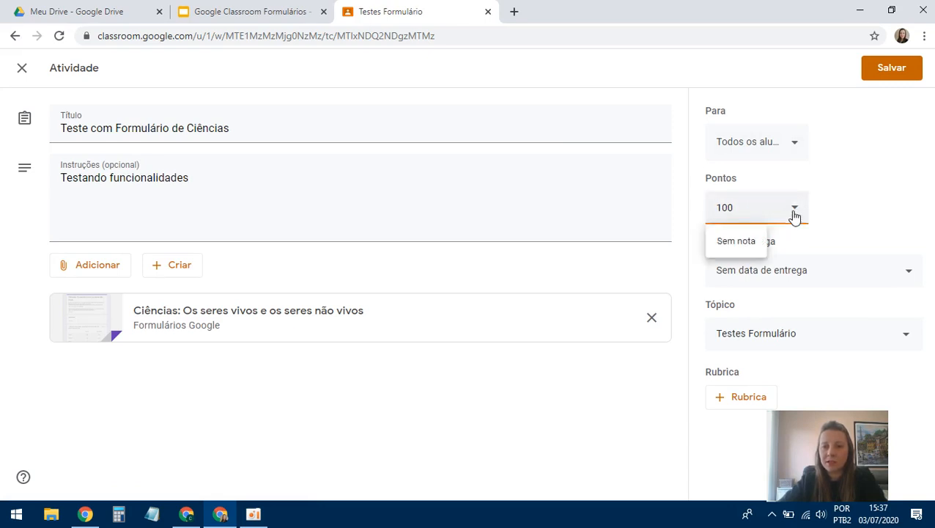
{"action": "left_click", "coordinate": [791, 241]}
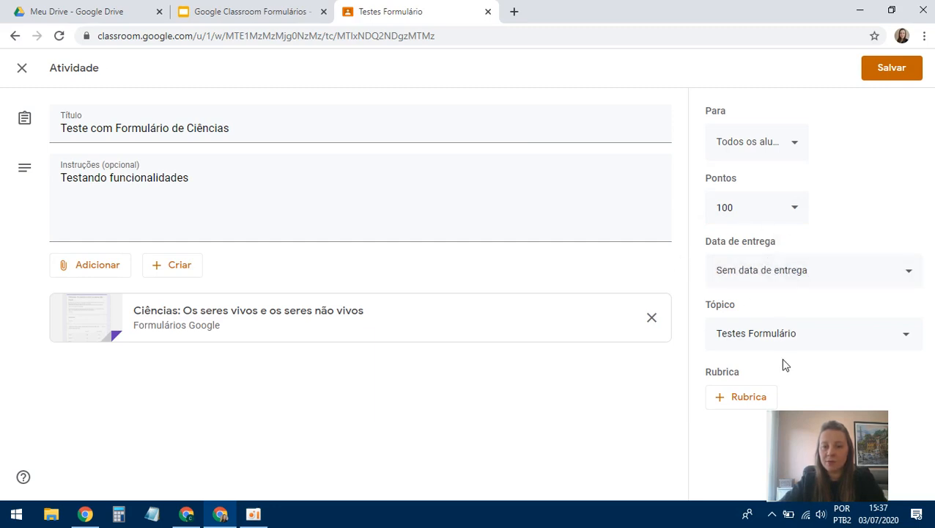
{"action": "left_click", "coordinate": [908, 338]}
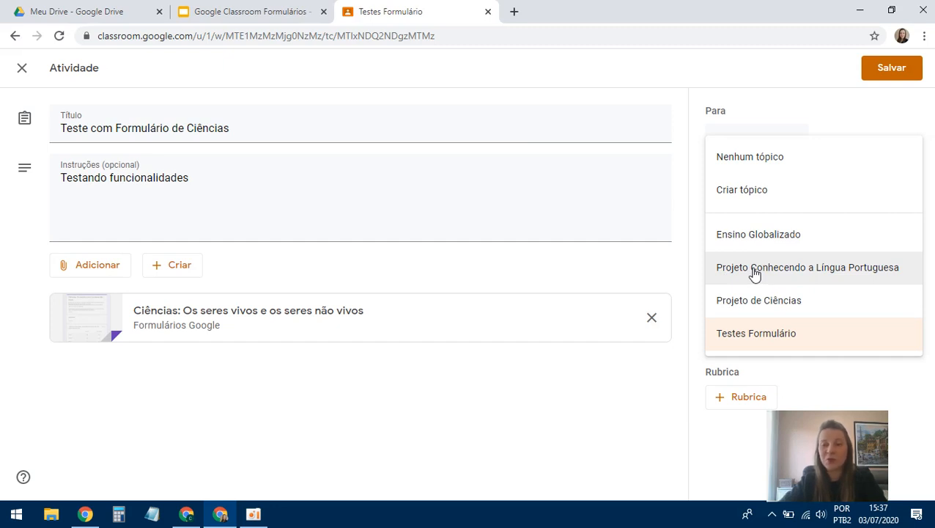
{"action": "left_click", "coordinate": [776, 340]}
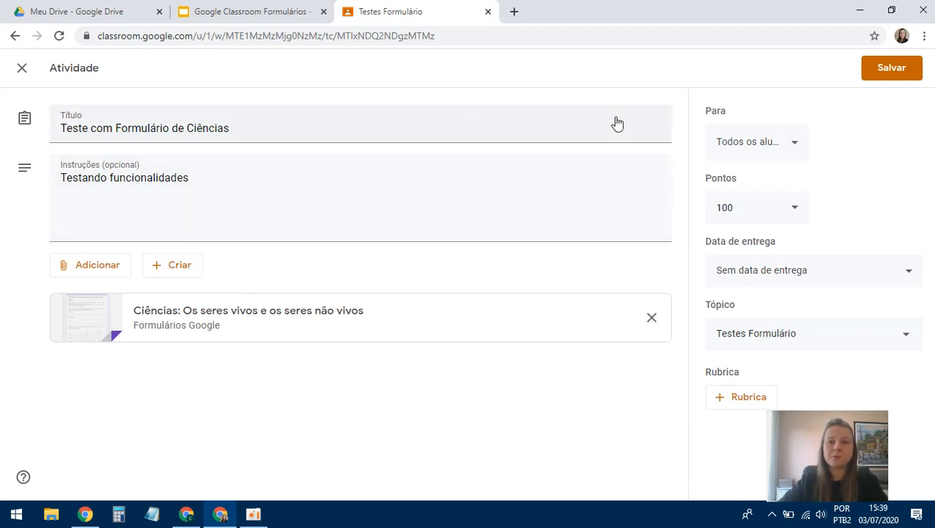
- Save the edited activity, view the class stream, then switch to the student's browser window
{"action": "left_click", "coordinate": [907, 70]}
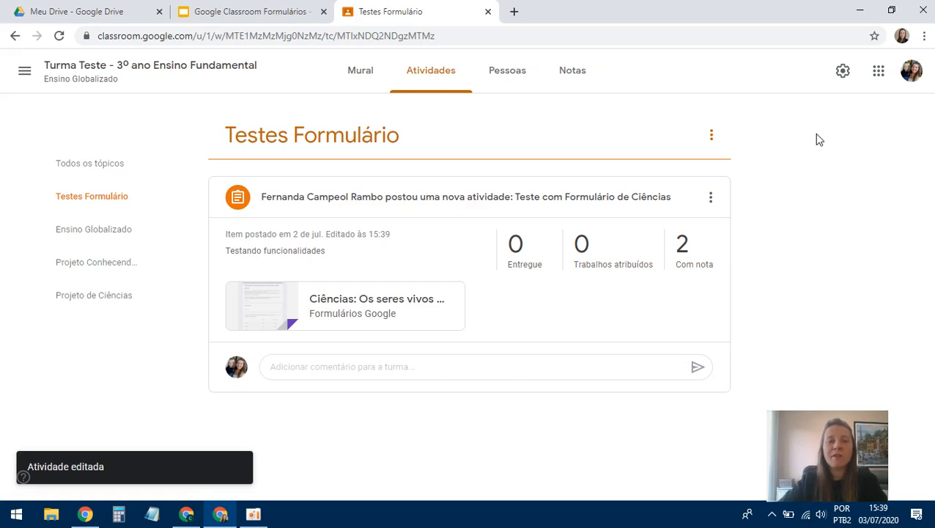
{"action": "left_click", "coordinate": [358, 74]}
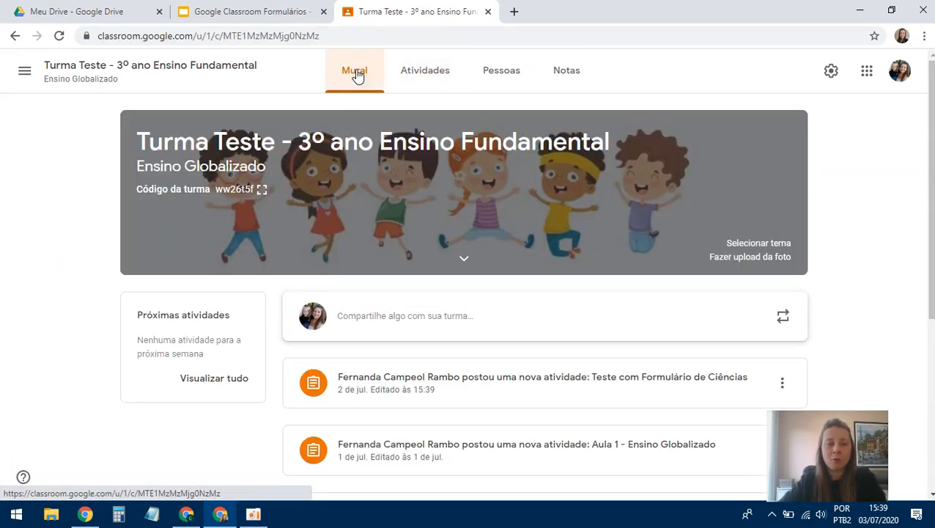
{"action": "scroll", "coordinate": [503, 229], "scroll_direction": "down", "scroll_amount": 3}
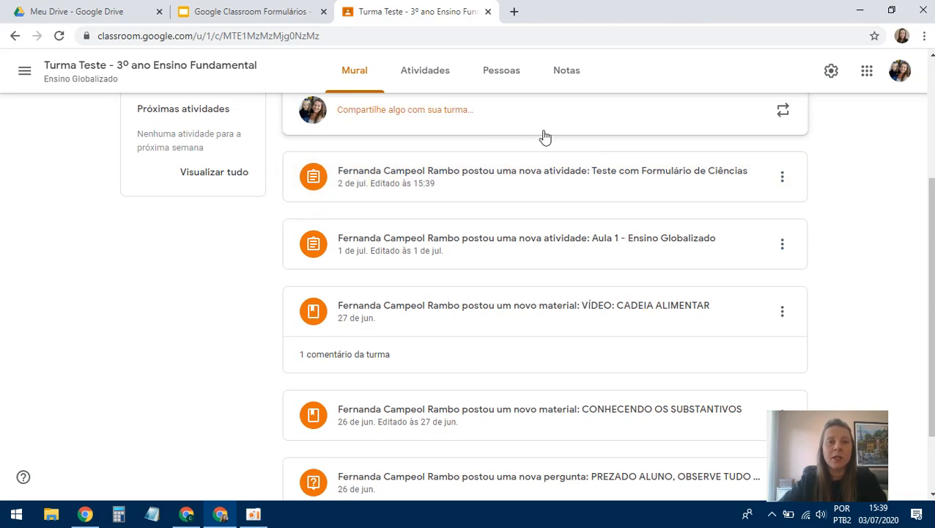
{"action": "left_click", "coordinate": [189, 516]}
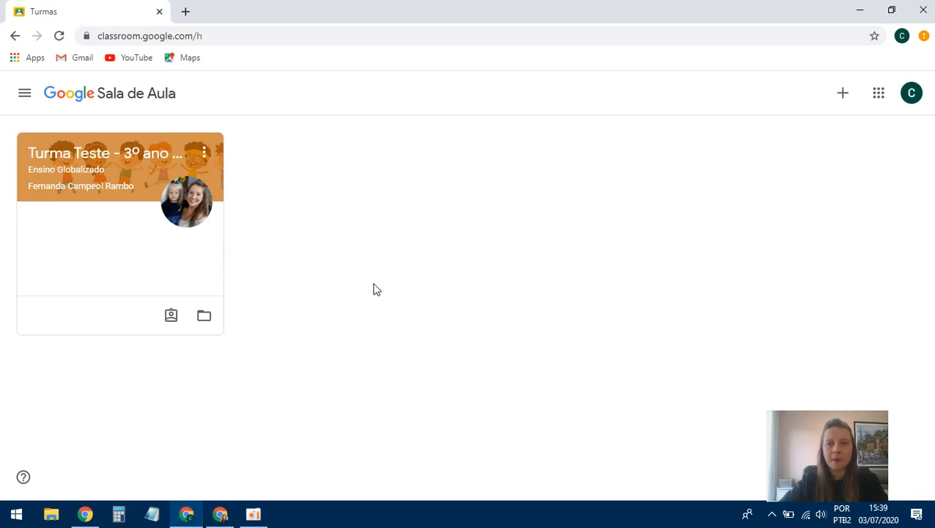
- As the student, open Turma Teste's Testes Formulário activities and the attached science form
{"action": "left_click", "coordinate": [138, 185]}
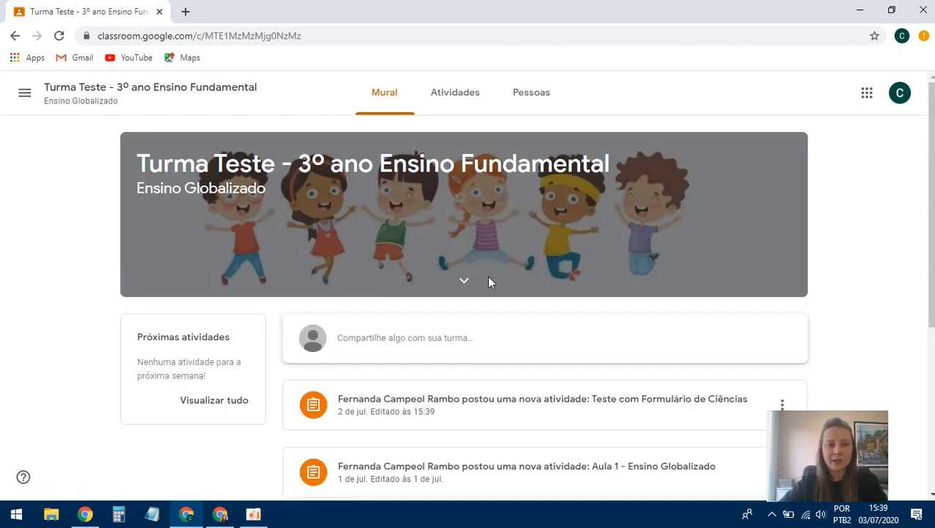
{"action": "scroll", "coordinate": [489, 282], "scroll_direction": "down", "scroll_amount": 1}
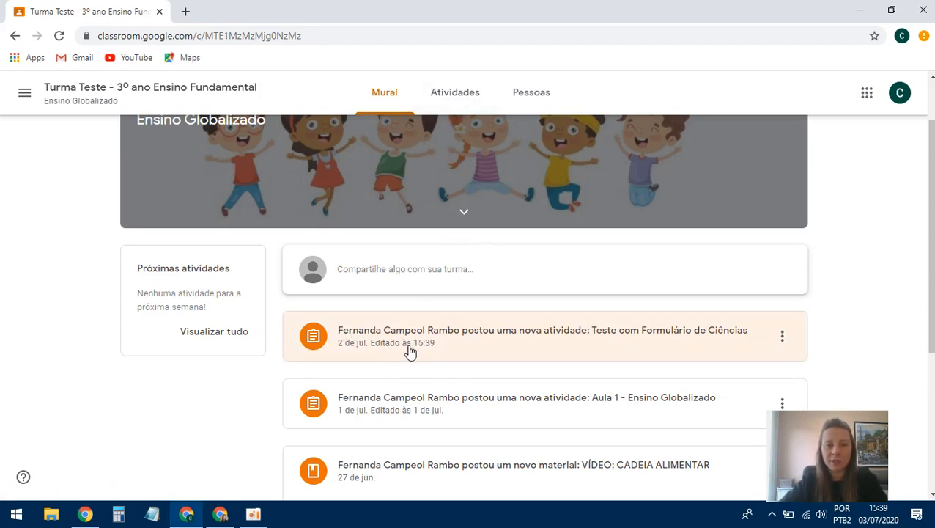
{"action": "left_click", "coordinate": [455, 94]}
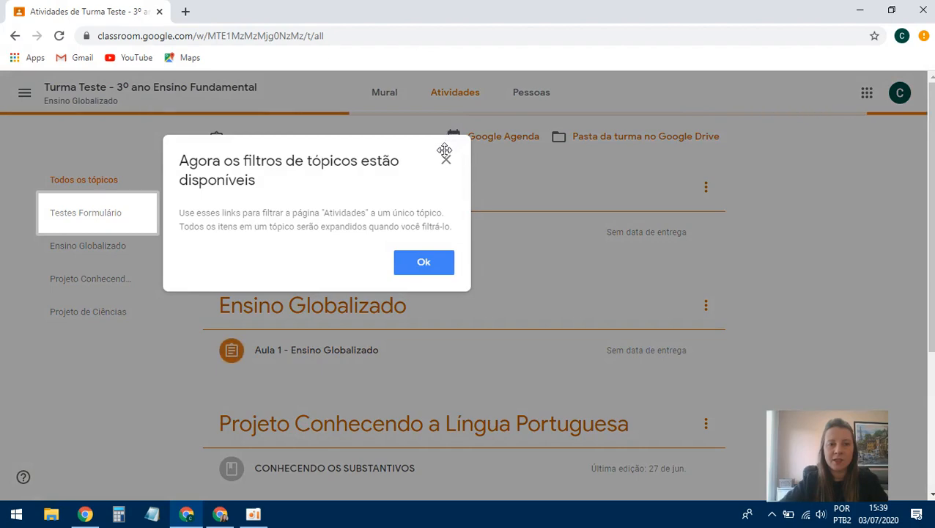
{"action": "left_click", "coordinate": [445, 160]}
{"action": "left_click", "coordinate": [97, 214]}
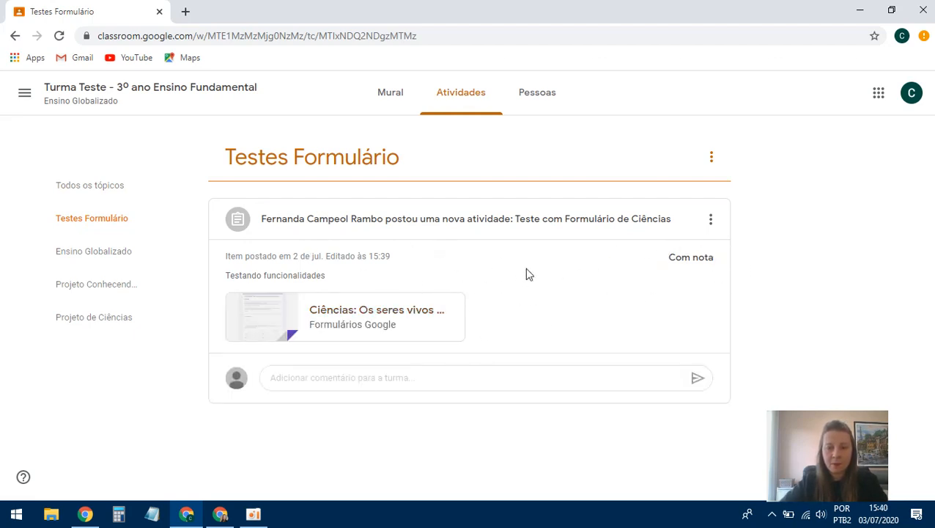
{"action": "left_click", "coordinate": [358, 325]}
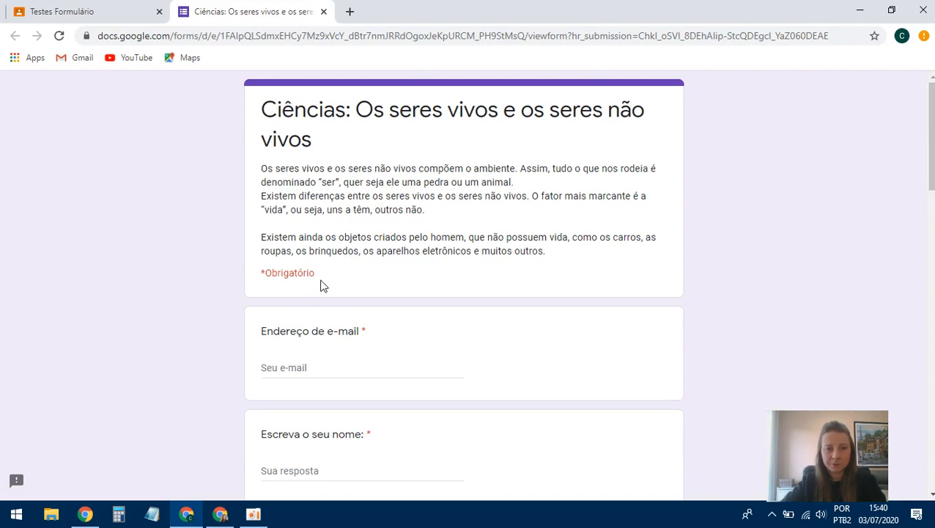
- Enter the student's e-mail address and name in the quiz
{"action": "left_click", "coordinate": [294, 367]}
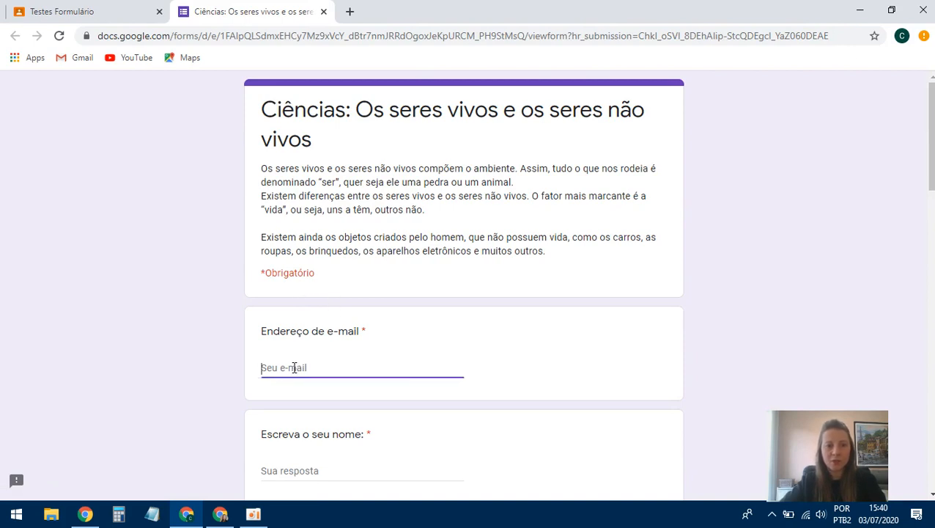
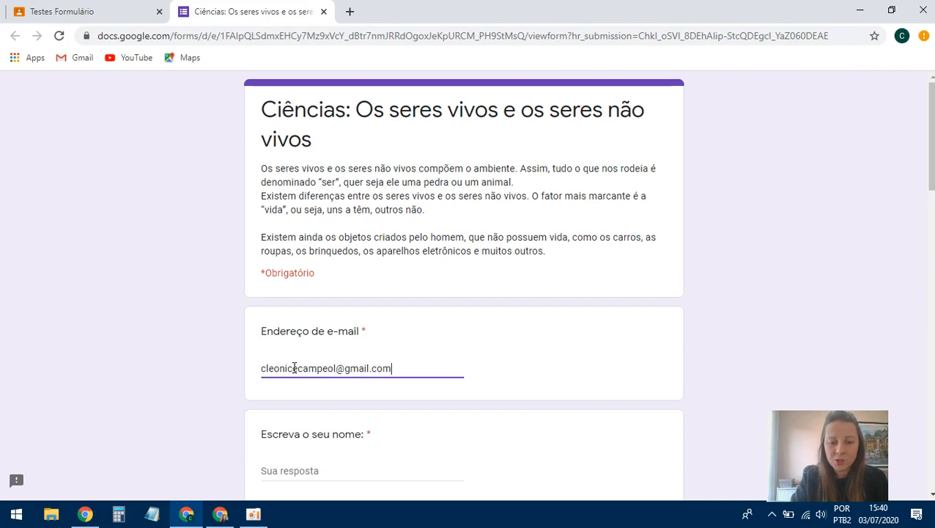
{"action": "scroll", "coordinate": [371, 397], "scroll_direction": "down", "scroll_amount": 1}
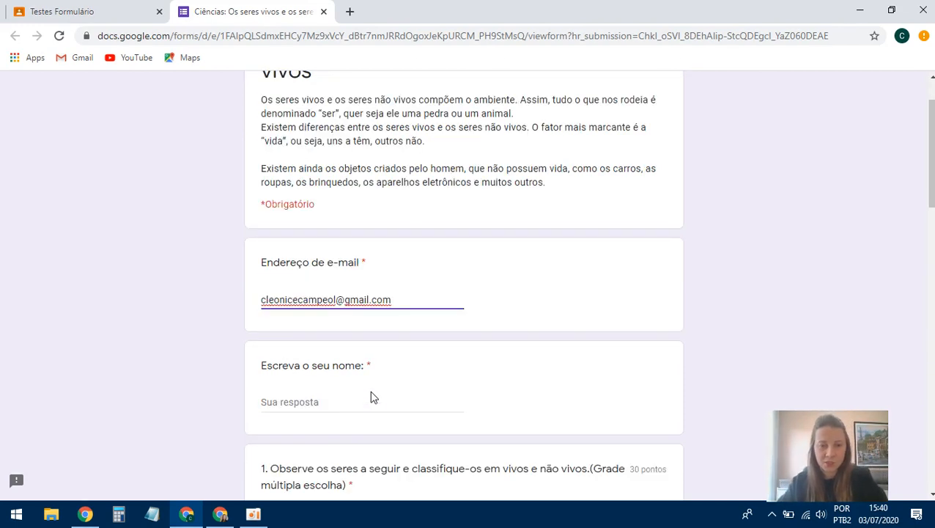
{"action": "left_click", "coordinate": [311, 404]}
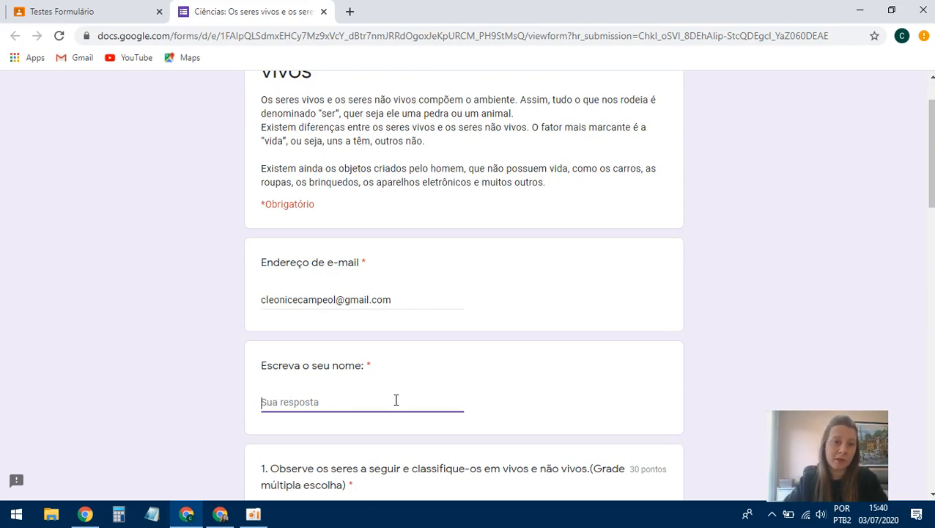
{"action": "type", "text": "Cleonice"}
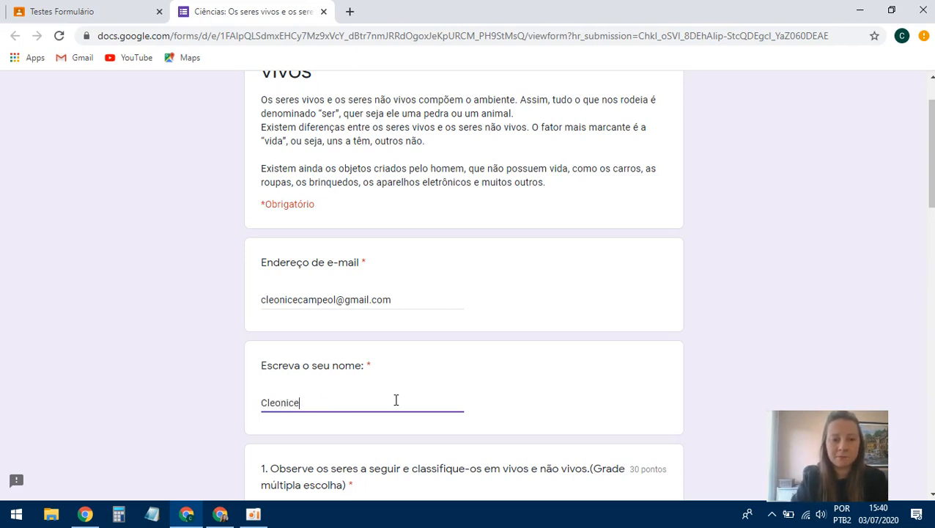
- Mark Árvore, Elefante and Pedra as Ser vivo in the grid question
{"action": "scroll", "coordinate": [438, 386], "scroll_direction": "down", "scroll_amount": 3}
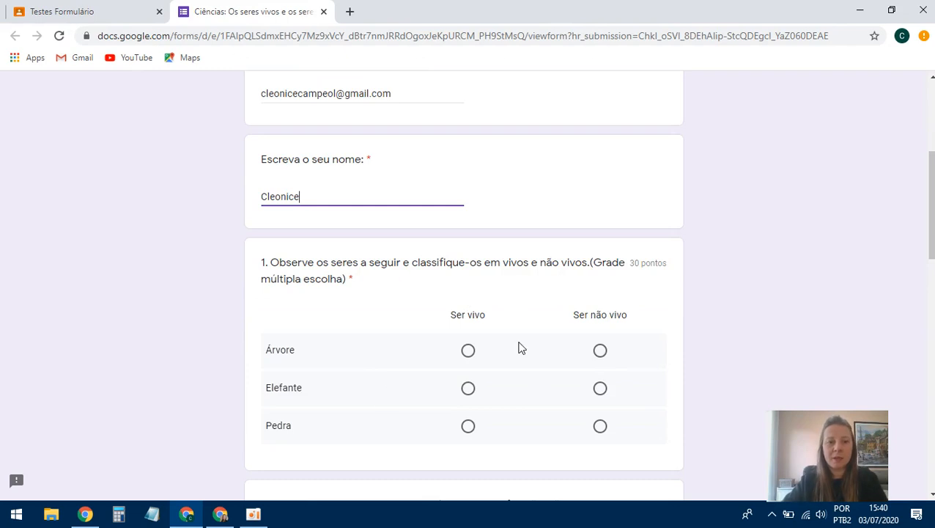
{"action": "scroll", "coordinate": [388, 329], "scroll_direction": "down", "scroll_amount": 1}
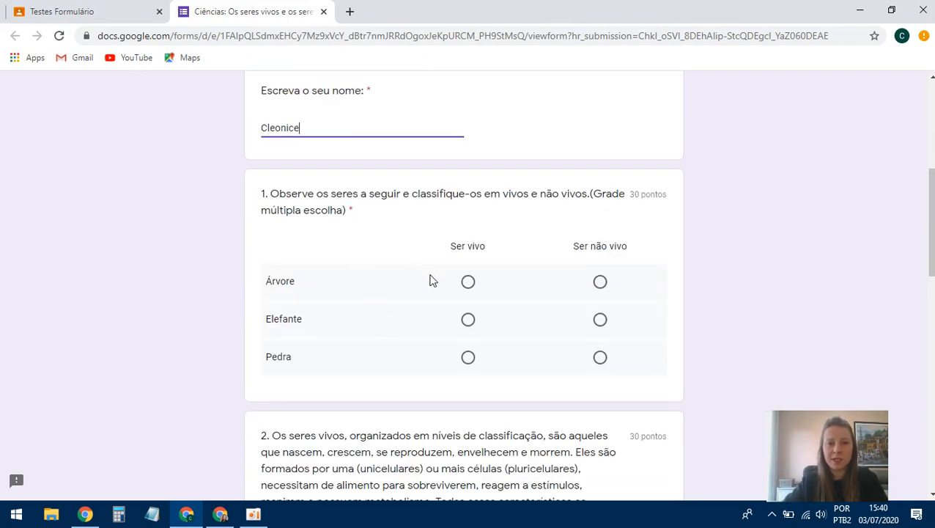
{"action": "left_click", "coordinate": [469, 283]}
{"action": "left_click", "coordinate": [467, 320]}
{"action": "left_click", "coordinate": [467, 357]}
- Tick Nascem and Crescem as traits of living beings
{"action": "scroll", "coordinate": [503, 365], "scroll_direction": "down", "scroll_amount": 2}
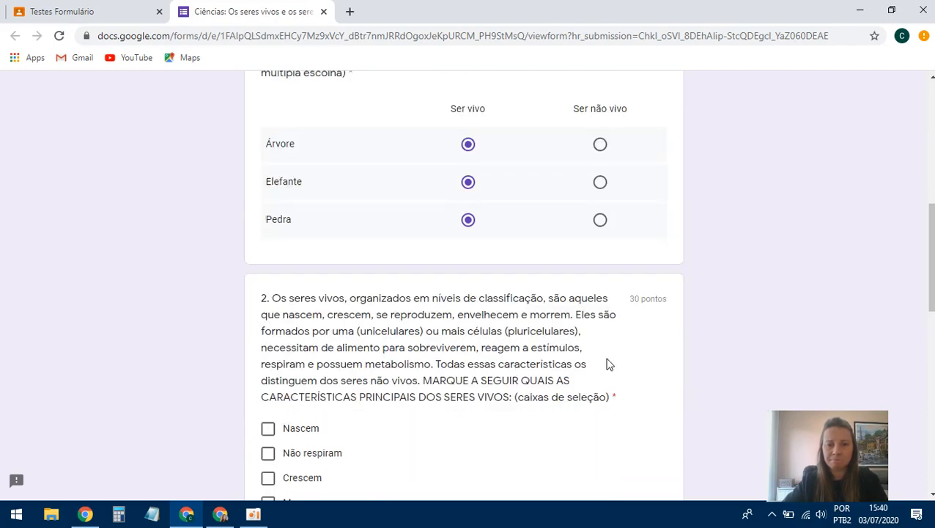
{"action": "scroll", "coordinate": [638, 354], "scroll_direction": "down", "scroll_amount": 4}
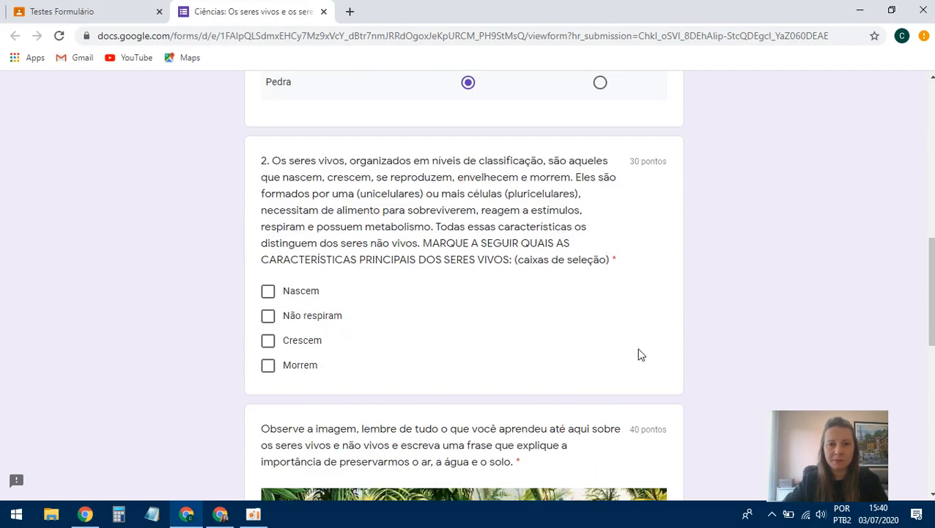
{"action": "left_click", "coordinate": [268, 154]}
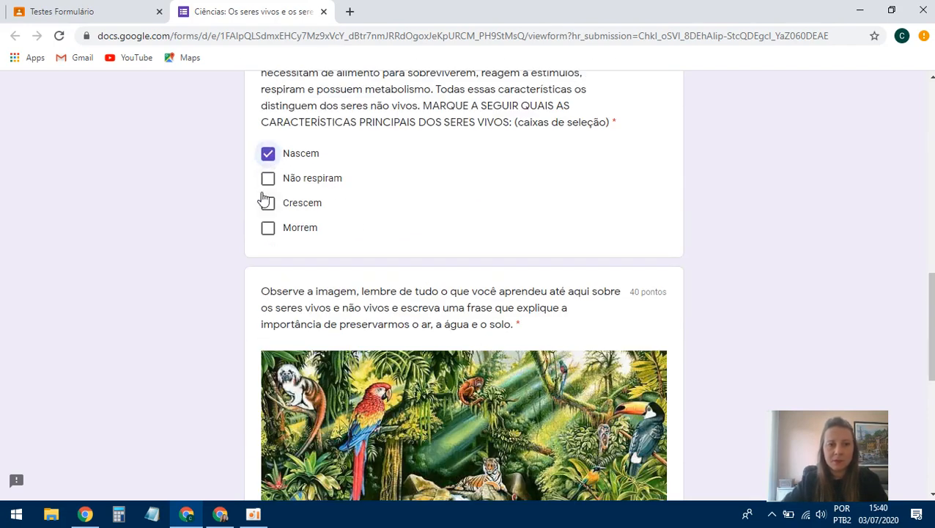
{"action": "left_click", "coordinate": [267, 203]}
- Answer the image question: living beings depend on non-living ones, so we must preserve them
{"action": "scroll", "coordinate": [419, 244], "scroll_direction": "down", "scroll_amount": 1}
{"action": "scroll", "coordinate": [430, 234], "scroll_direction": "down", "scroll_amount": 5}
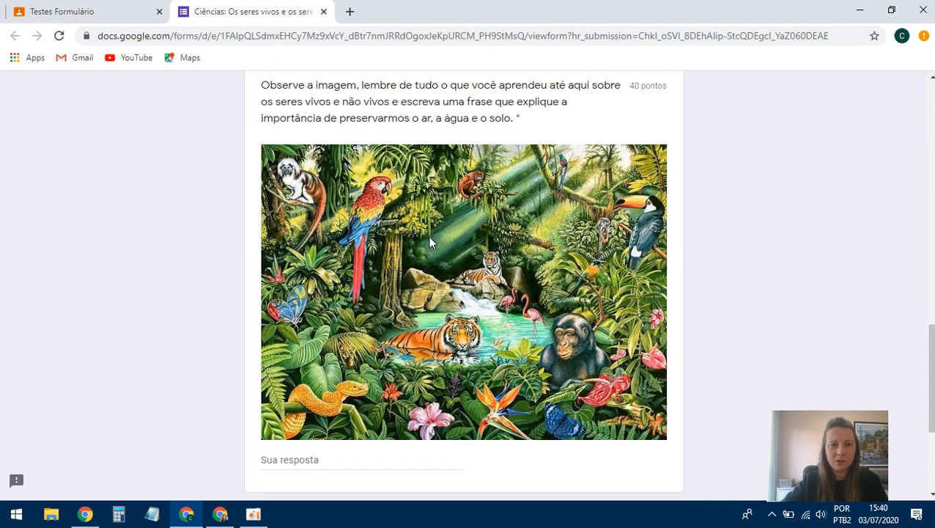
{"action": "scroll", "coordinate": [306, 257], "scroll_direction": "up", "scroll_amount": 5}
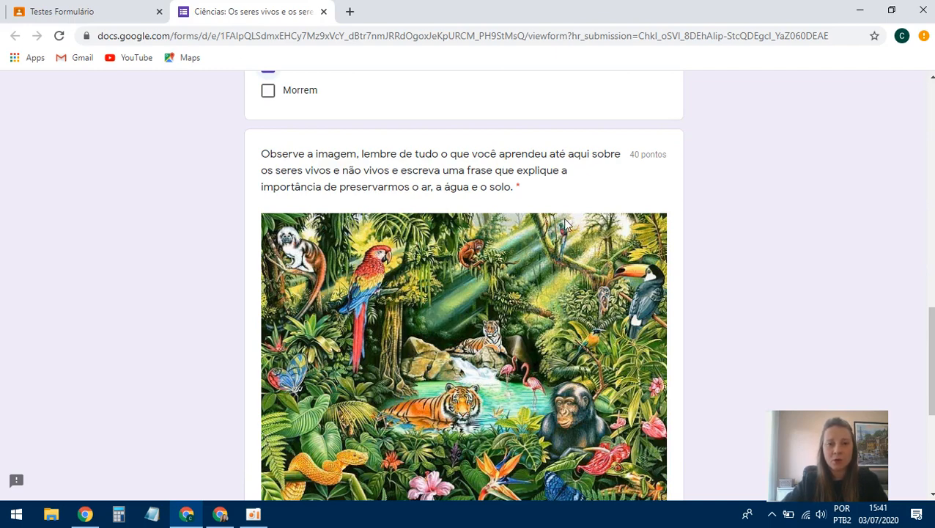
{"action": "scroll", "coordinate": [563, 218], "scroll_direction": "down", "scroll_amount": 4}
{"action": "type", "text": "Por que"}
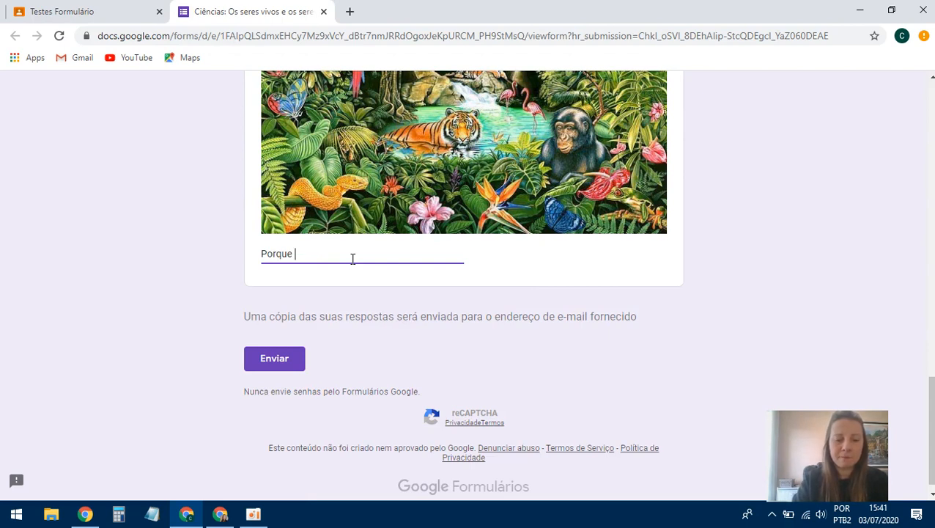
{"action": "type", "text": "os seres"}
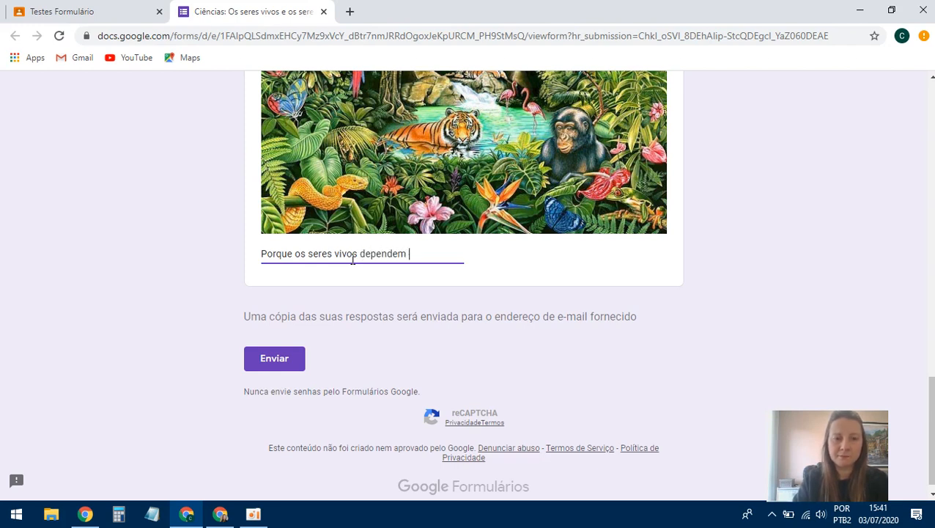
{"action": "type", "text": "vivos dependem dos seres não vivos"}
{"action": "type", "text": " para "}
{"action": "type", "text": "manterem-se"}
{"action": "type", "text": " vivos. "}
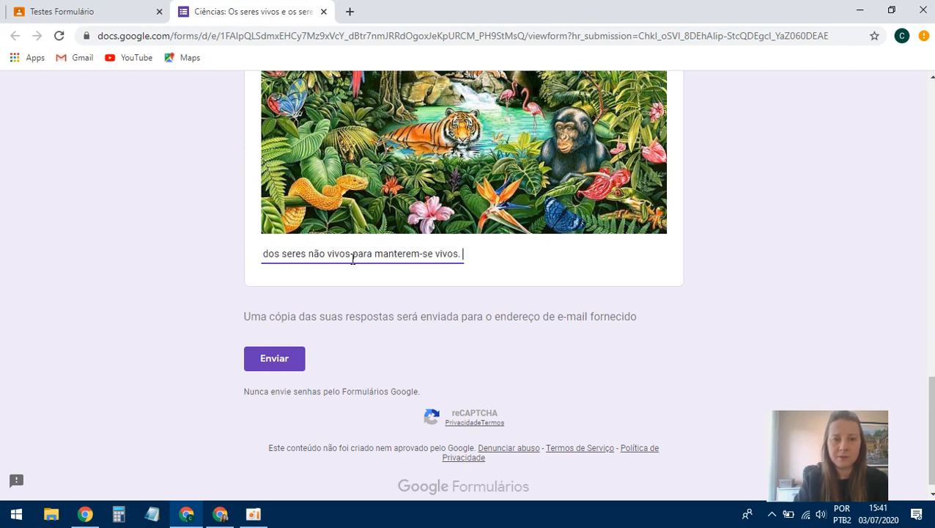
{"action": "type", "text": "Po"}
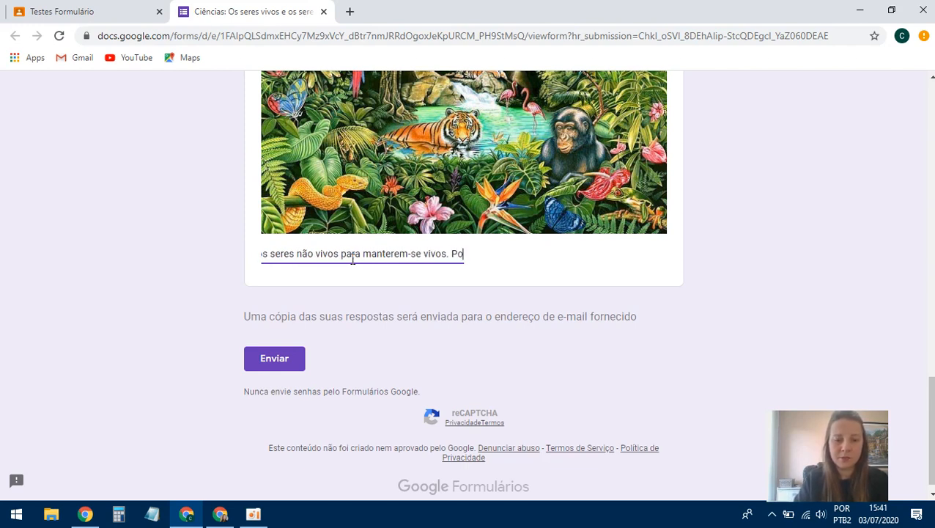
{"action": "type", "text": "r isso devemo"}
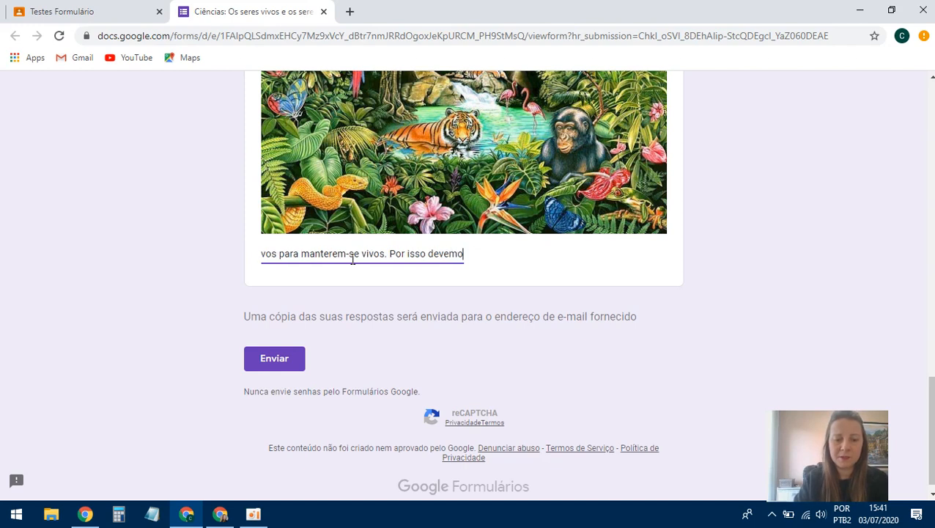
{"action": "type", "text": "s preservar "}
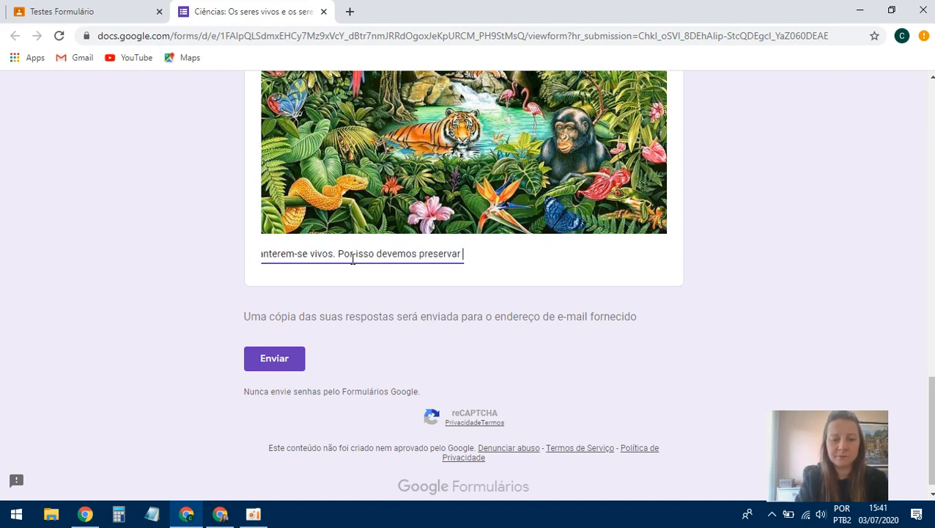
{"action": "type", "text": "os elem"}
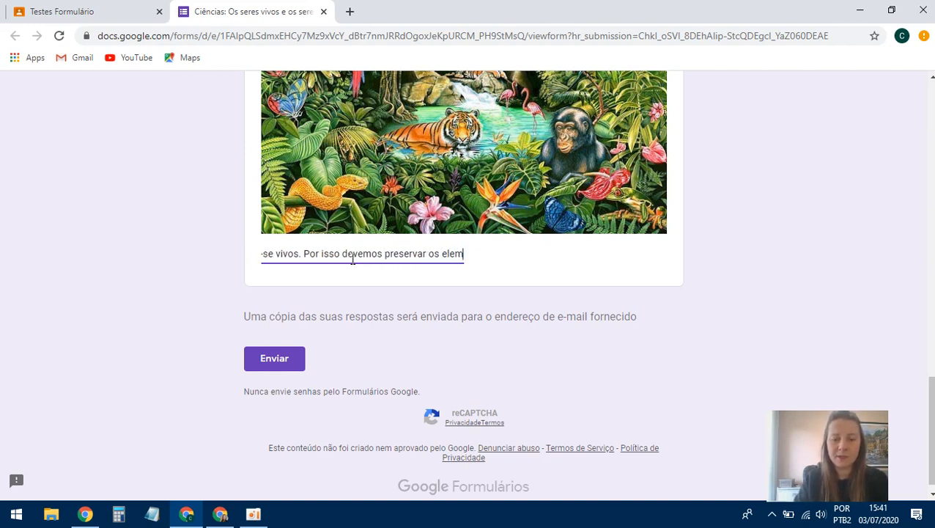
{"action": "type", "text": "entos citado."}
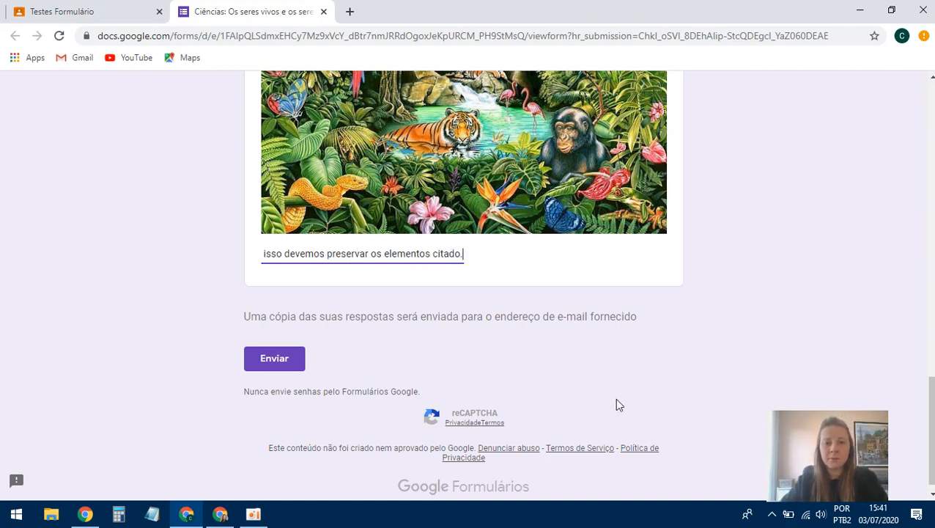
{"action": "scroll", "coordinate": [512, 223], "scroll_direction": "up", "scroll_amount": 10}
{"action": "scroll", "coordinate": [512, 223], "scroll_direction": "up", "scroll_amount": 5}
{"action": "scroll", "coordinate": [512, 224], "scroll_direction": "down", "scroll_amount": 15}
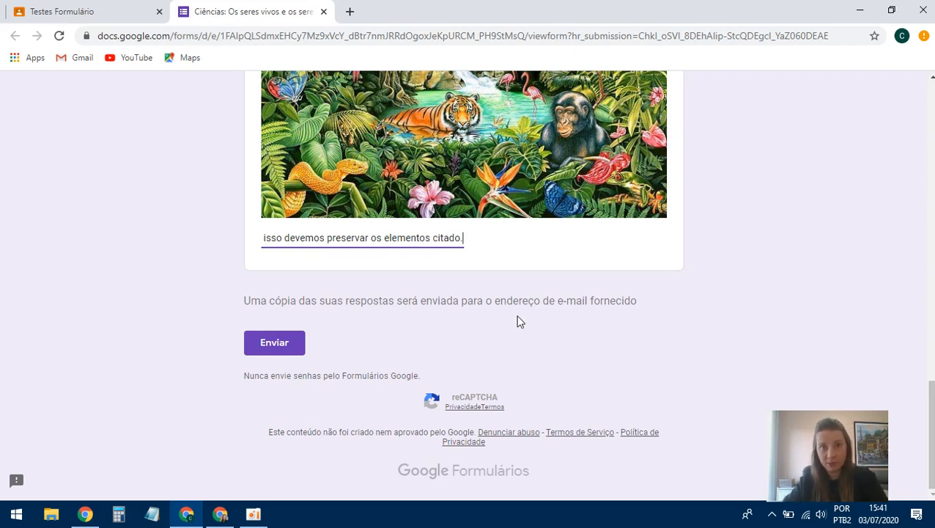
- Submit the completed science quiz with Enviar
{"action": "left_click", "coordinate": [295, 349]}
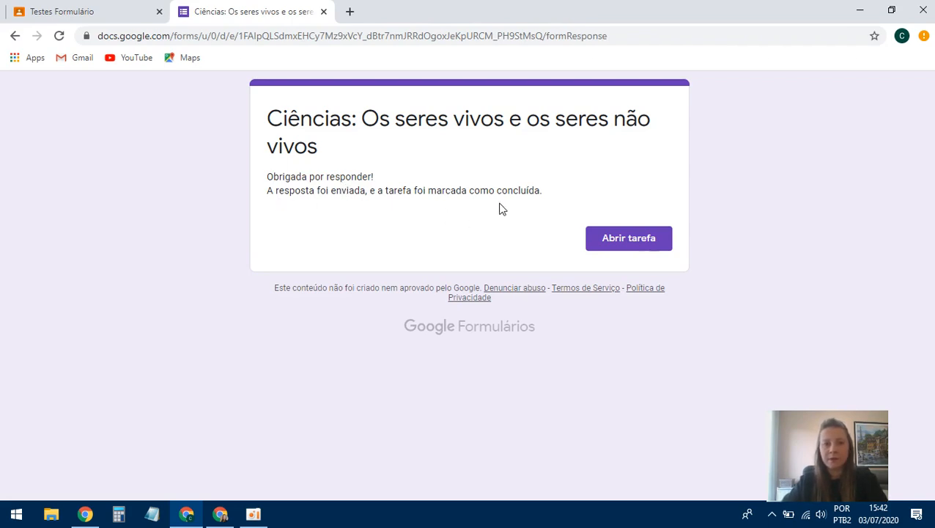
- Open the assignment in Classroom from the confirmation page via Abrir tarefa
{"action": "left_click", "coordinate": [627, 244]}
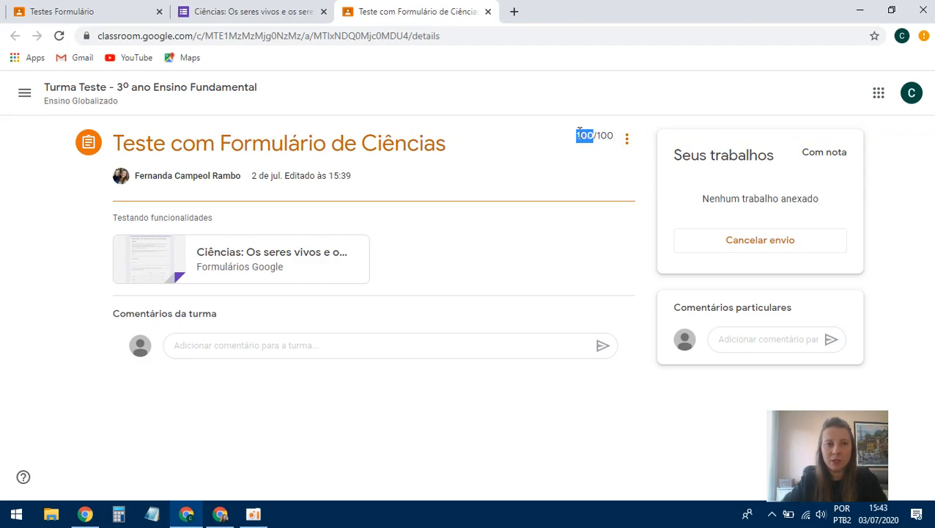
- Return to the teacher's Classroom window and open the Testes Formulário topic under Atividades
{"action": "left_click", "coordinate": [85, 513]}
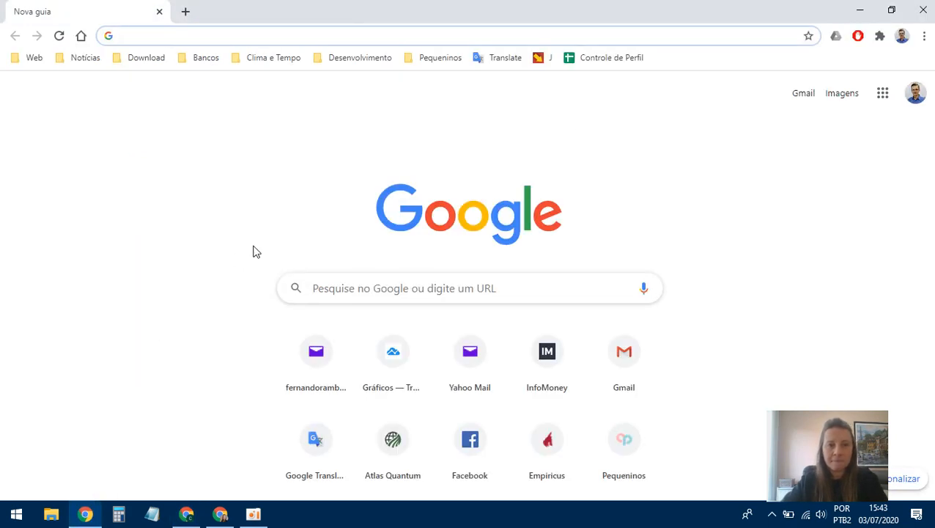
{"action": "left_click", "coordinate": [186, 513]}
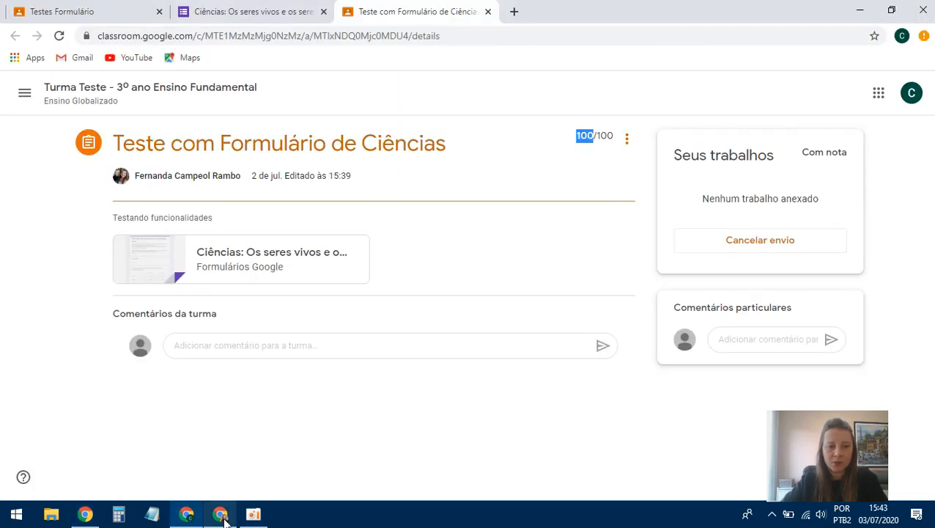
{"action": "mouse_move", "coordinate": [224, 519]}
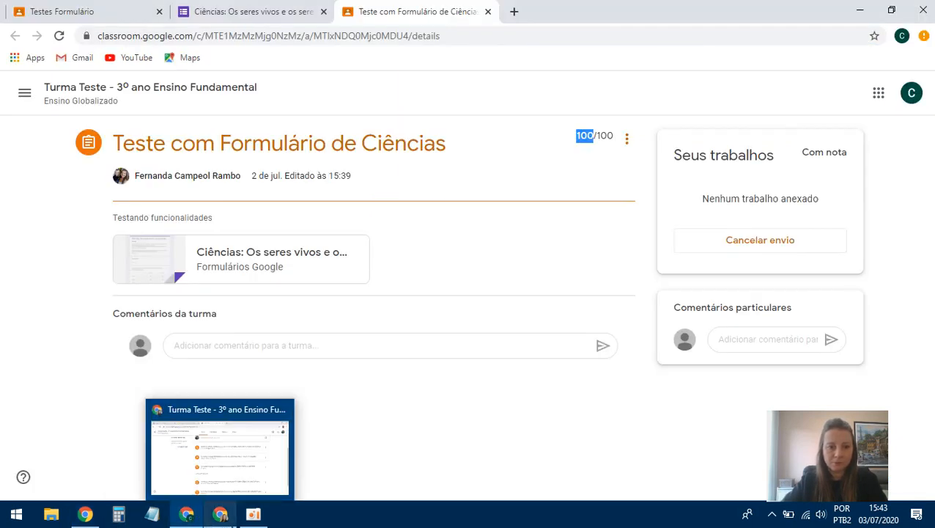
{"action": "left_click", "coordinate": [87, 516]}
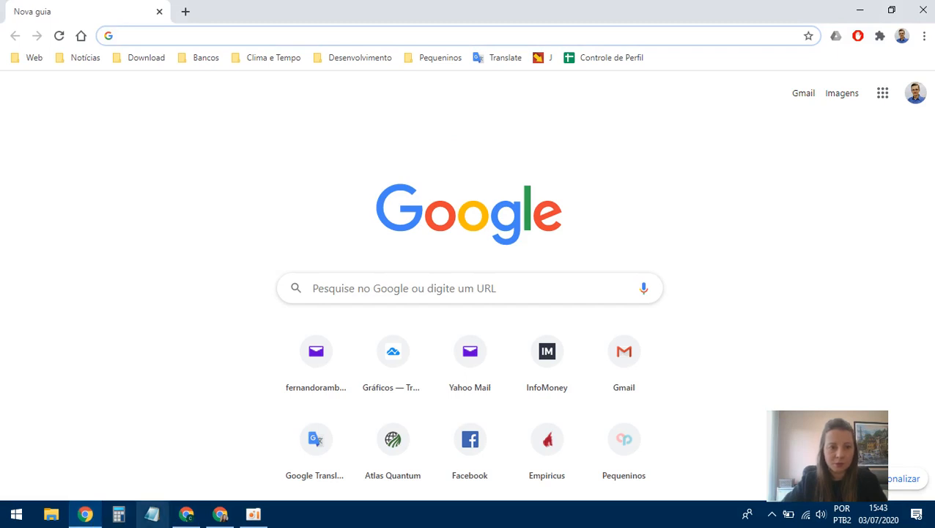
{"action": "left_click", "coordinate": [222, 517]}
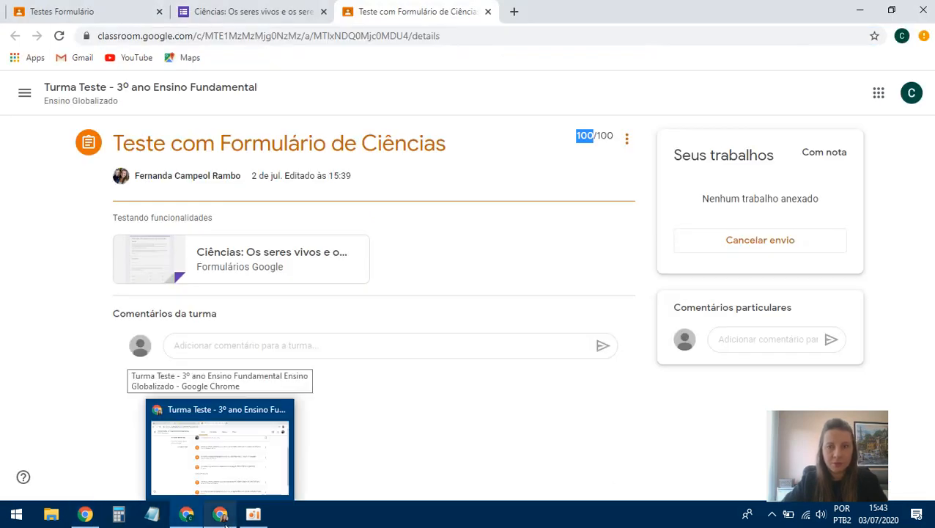
{"action": "left_click", "coordinate": [225, 517]}
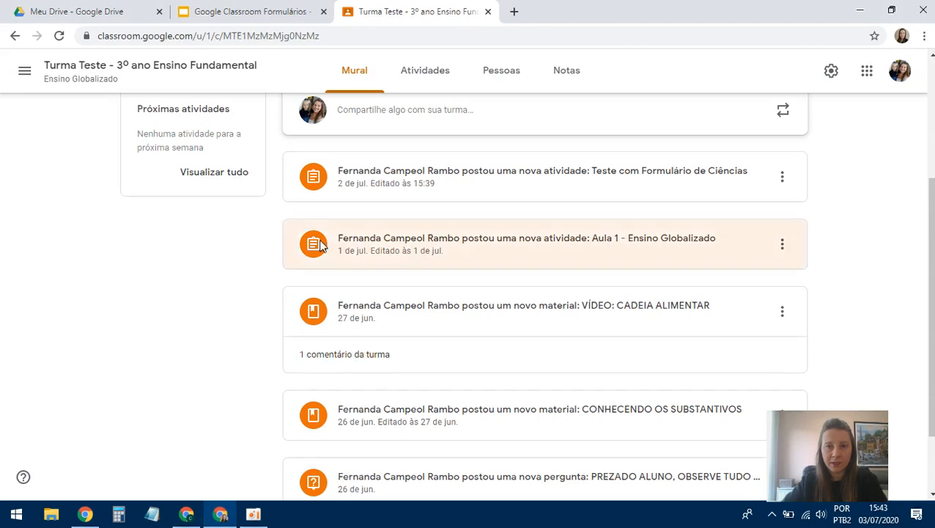
{"action": "left_click", "coordinate": [430, 73]}
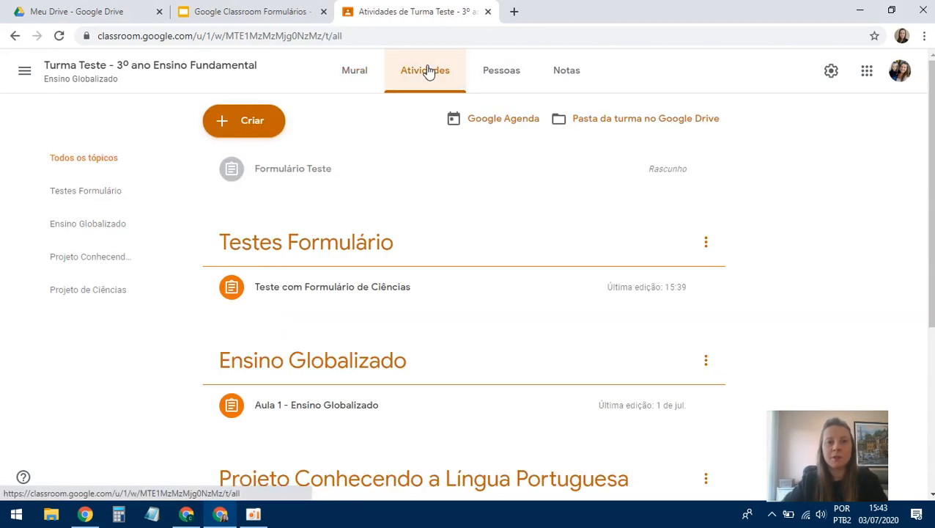
{"action": "left_click", "coordinate": [386, 257]}
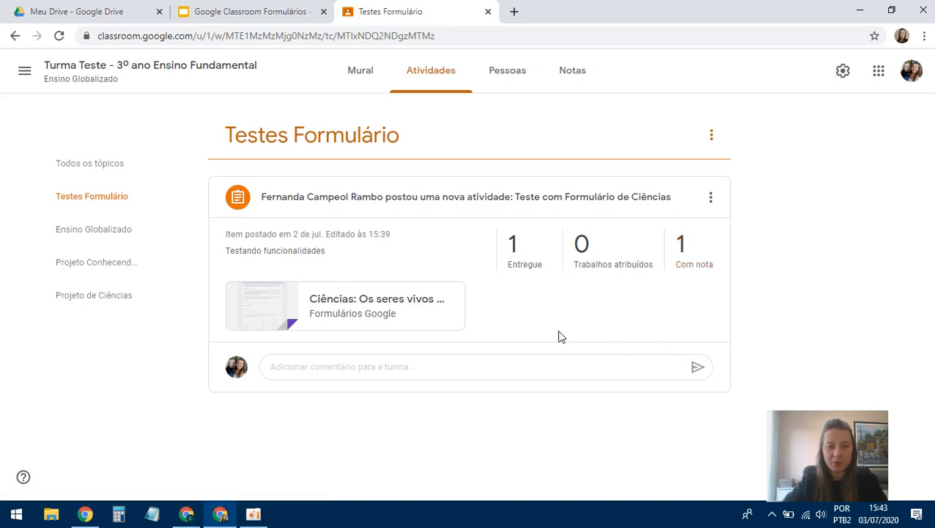
- View the students' handed-in work, open the attached form, then close it
{"action": "left_click", "coordinate": [516, 245]}
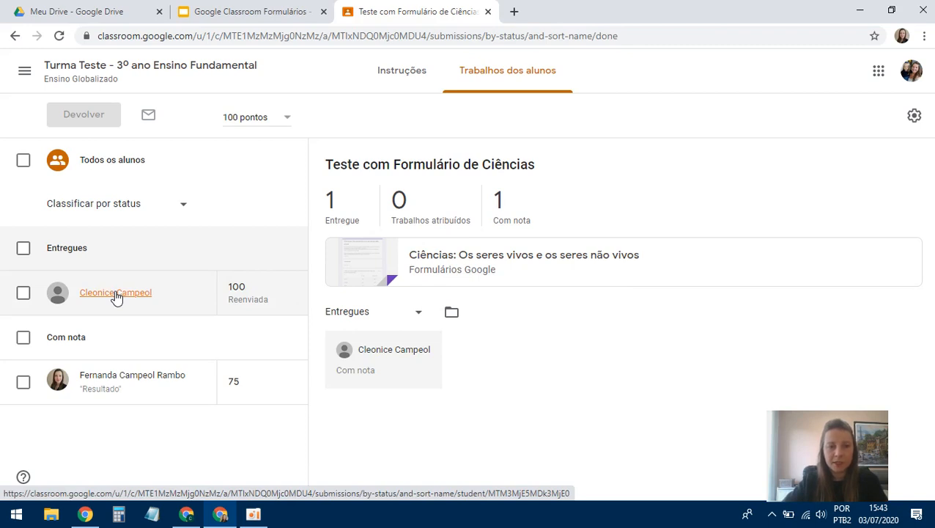
{"action": "left_click", "coordinate": [371, 273]}
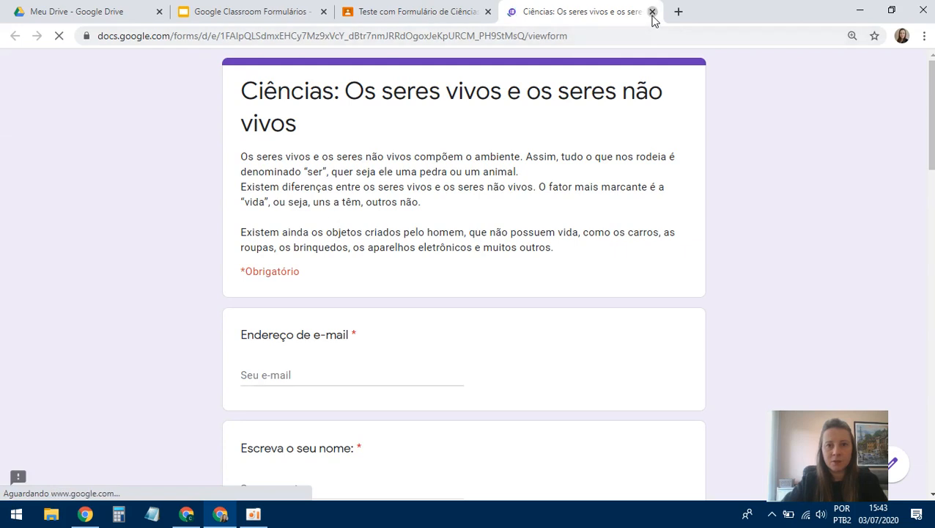
{"action": "left_click", "coordinate": [653, 12]}
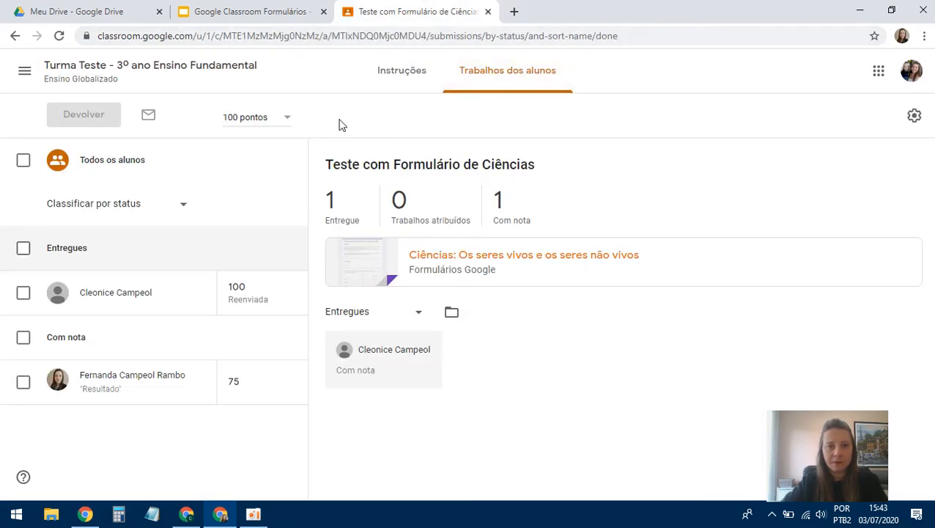
- Go to Turma Teste's Testes Formulário topic and open the Ciências quiz form
{"action": "left_click", "coordinate": [25, 79]}
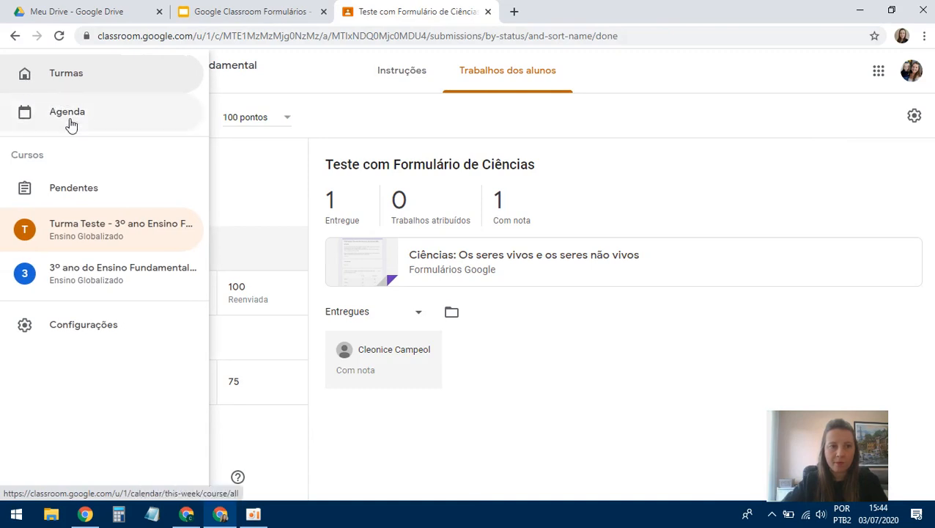
{"action": "left_click", "coordinate": [81, 228]}
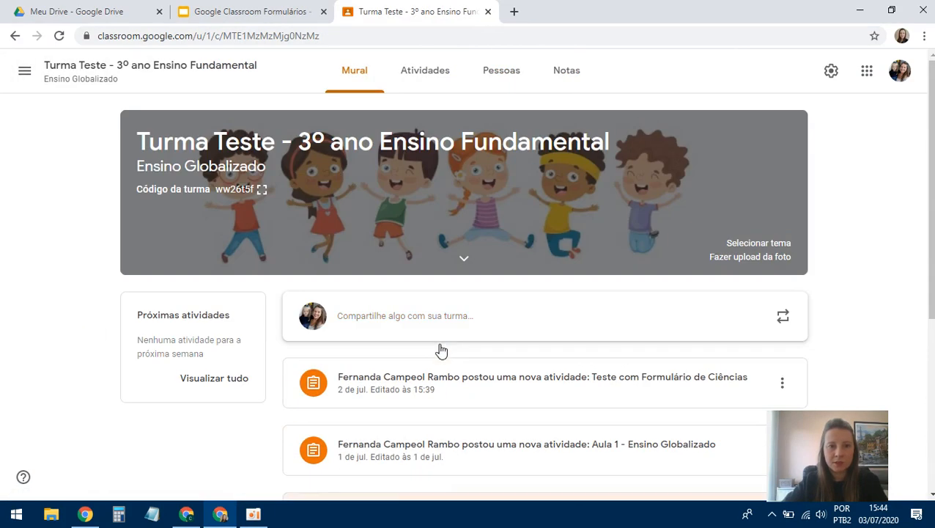
{"action": "left_click", "coordinate": [426, 71]}
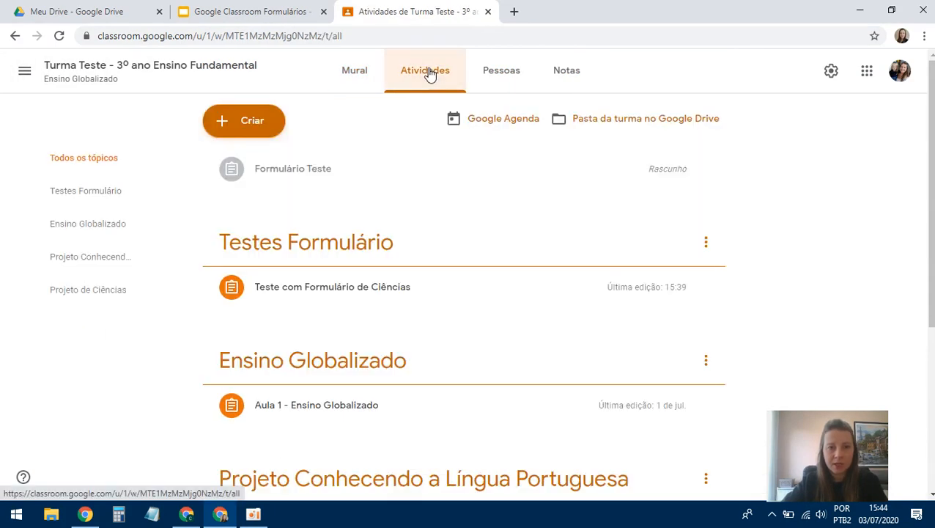
{"action": "scroll", "coordinate": [413, 249], "scroll_direction": "down", "scroll_amount": 2}
{"action": "scroll", "coordinate": [399, 191], "scroll_direction": "up", "scroll_amount": 1}
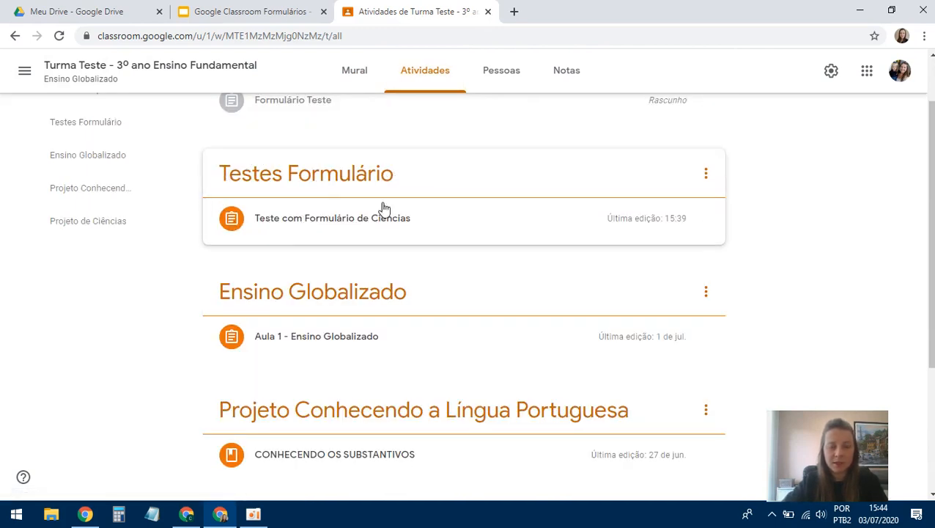
{"action": "left_click", "coordinate": [292, 179]}
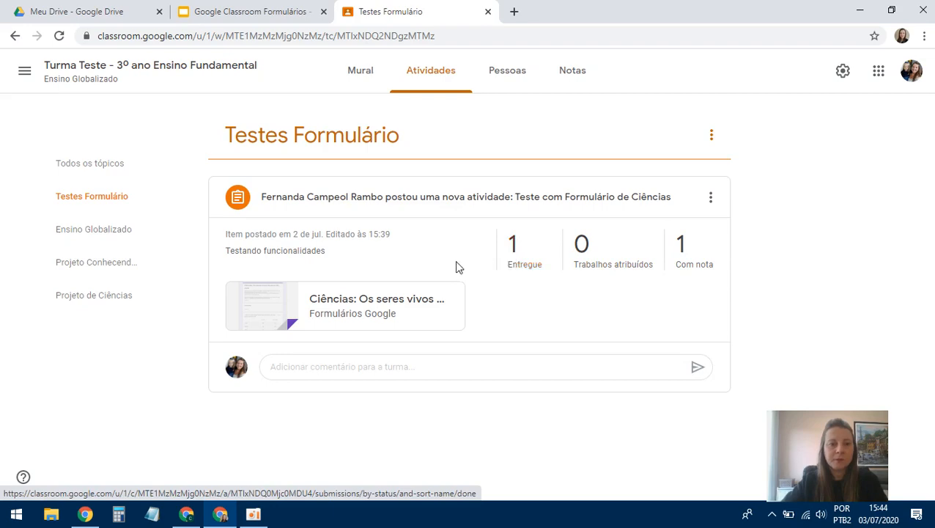
{"action": "left_click", "coordinate": [361, 312]}
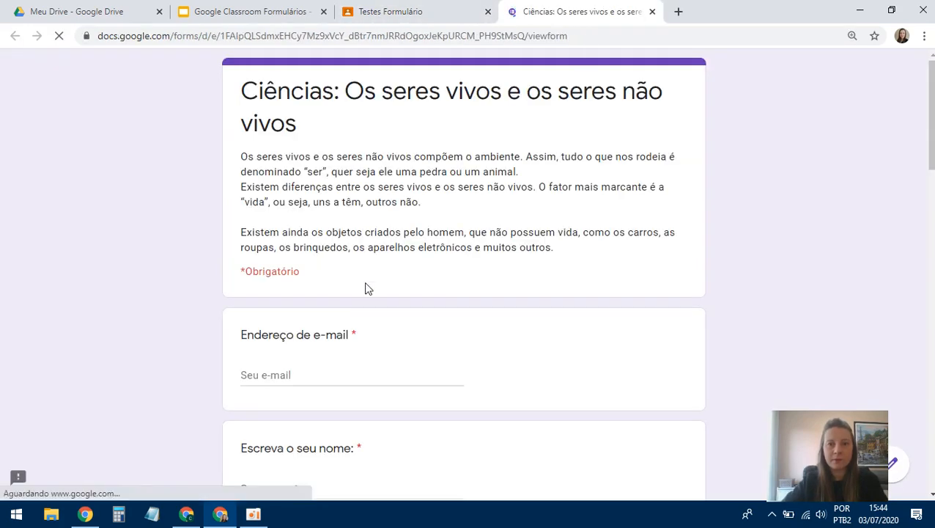
{"action": "scroll", "coordinate": [494, 267], "scroll_direction": "down", "scroll_amount": 5}
{"action": "scroll", "coordinate": [505, 278], "scroll_direction": "up", "scroll_amount": 4}
{"action": "scroll", "coordinate": [505, 279], "scroll_direction": "up", "scroll_amount": 1}
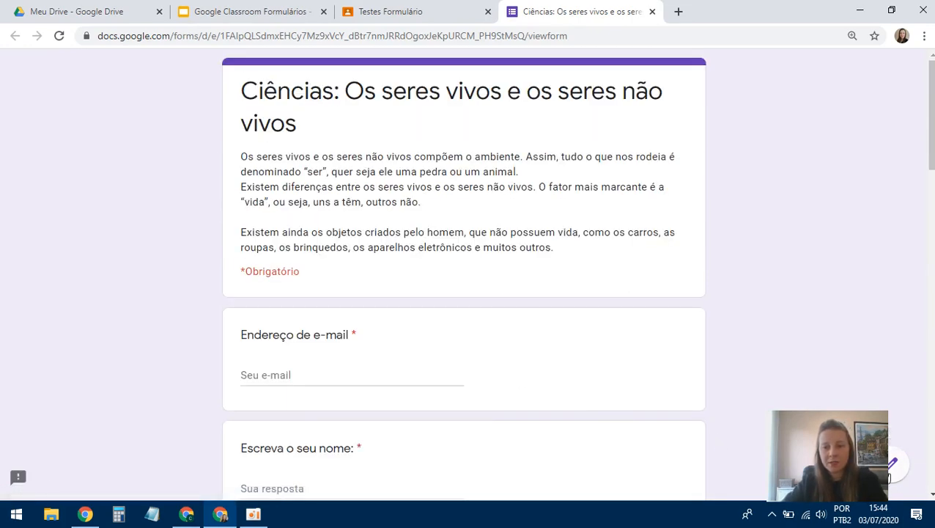
- Open the quiz form for editing and review its Respostas summary
{"action": "left_click", "coordinate": [893, 468]}
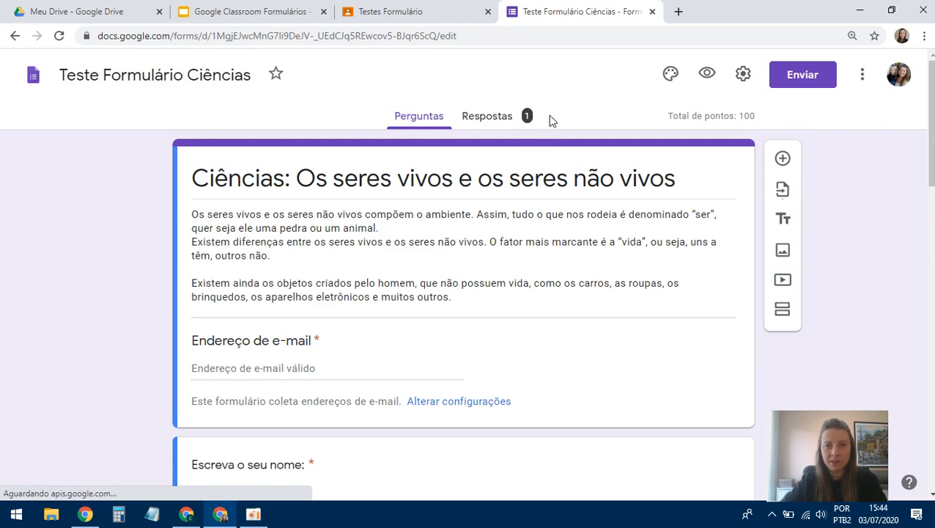
{"action": "left_click", "coordinate": [497, 121]}
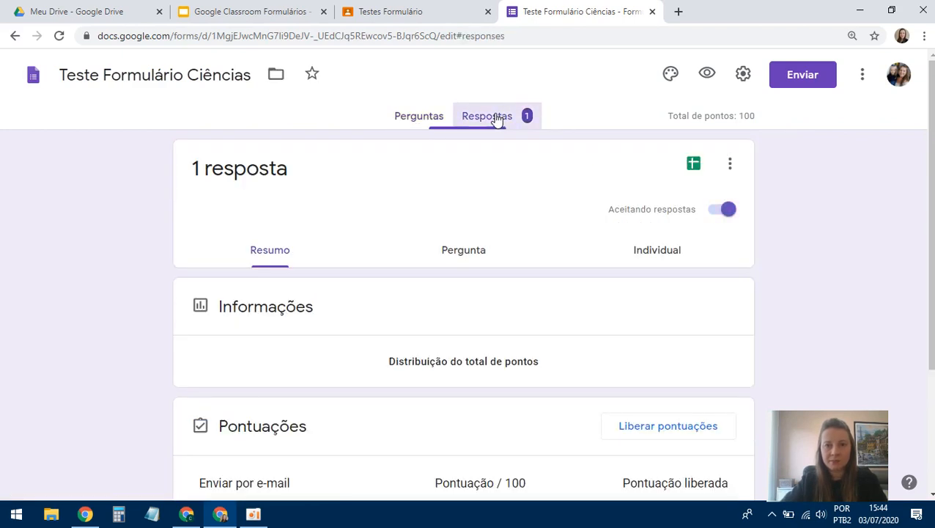
{"action": "scroll", "coordinate": [523, 167], "scroll_direction": "down", "scroll_amount": 1}
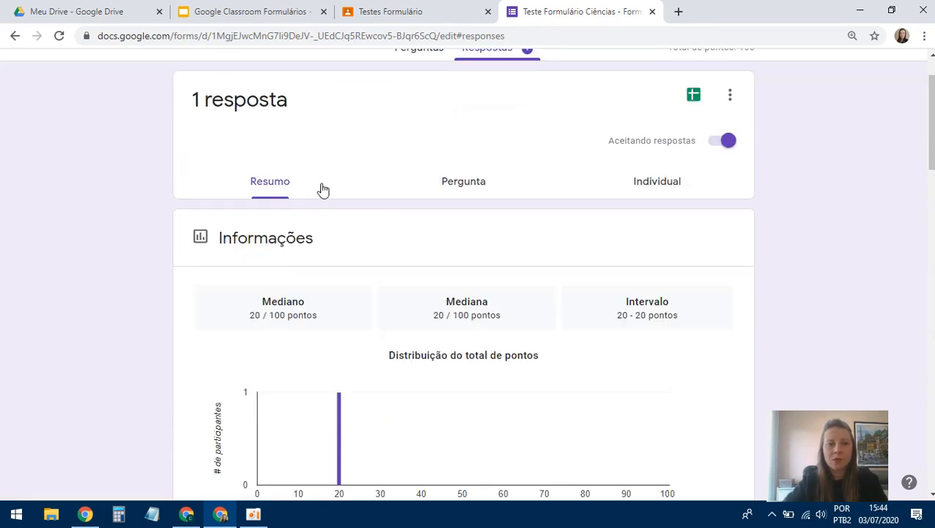
{"action": "scroll", "coordinate": [358, 302], "scroll_direction": "down", "scroll_amount": 10}
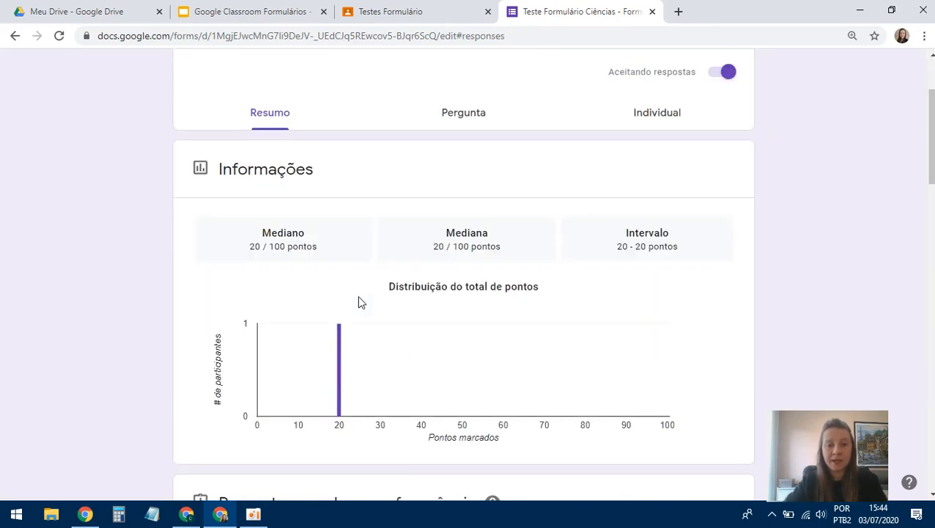
{"action": "scroll", "coordinate": [358, 301], "scroll_direction": "down", "scroll_amount": 10}
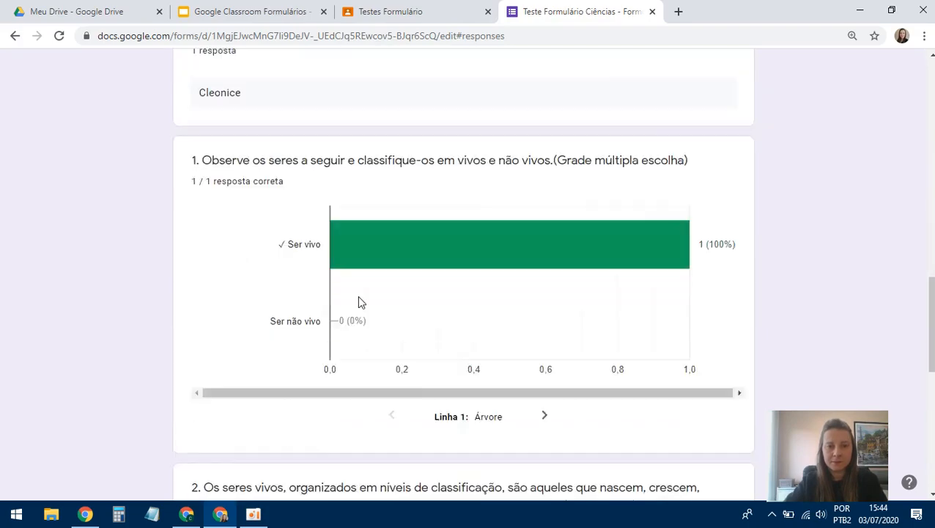
{"action": "scroll", "coordinate": [359, 299], "scroll_direction": "up", "scroll_amount": 20}
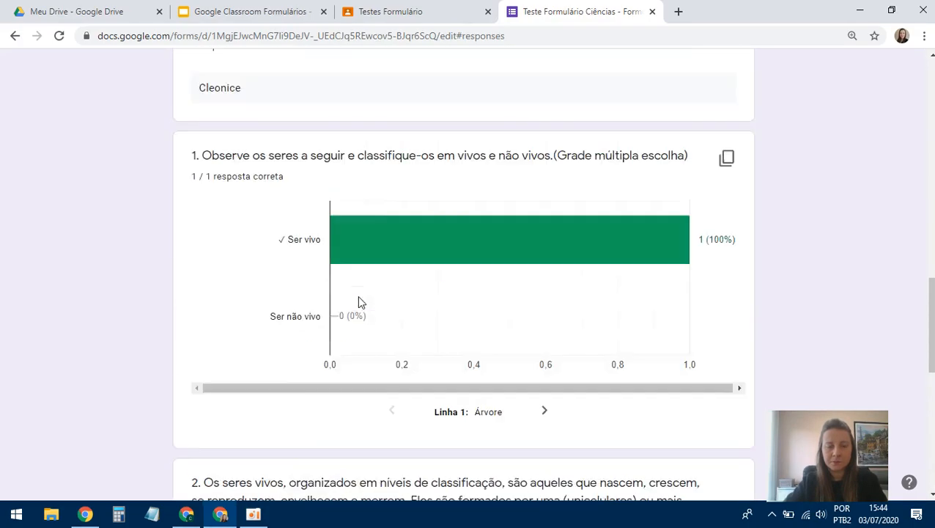
- Browse the response by question through question 4 of 4, then open the individual submission
{"action": "left_click", "coordinate": [461, 258]}
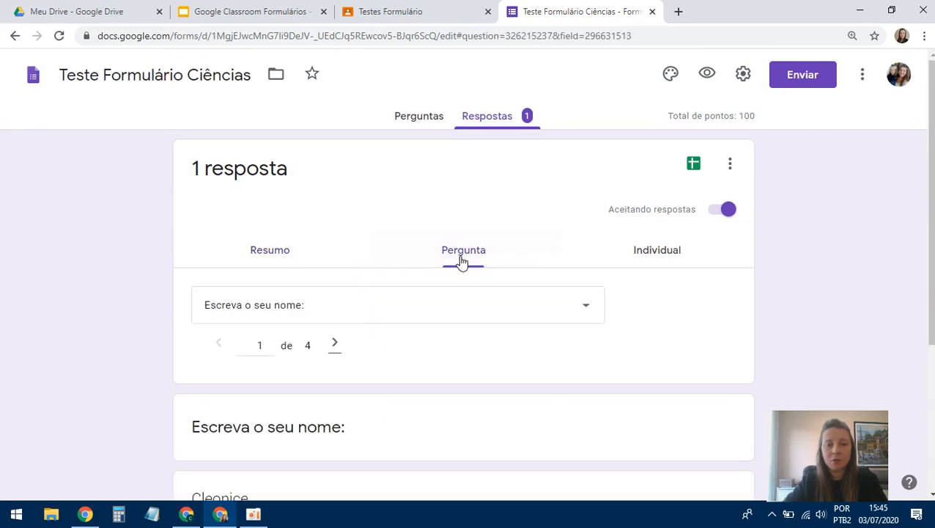
{"action": "scroll", "coordinate": [461, 261], "scroll_direction": "down", "scroll_amount": 3}
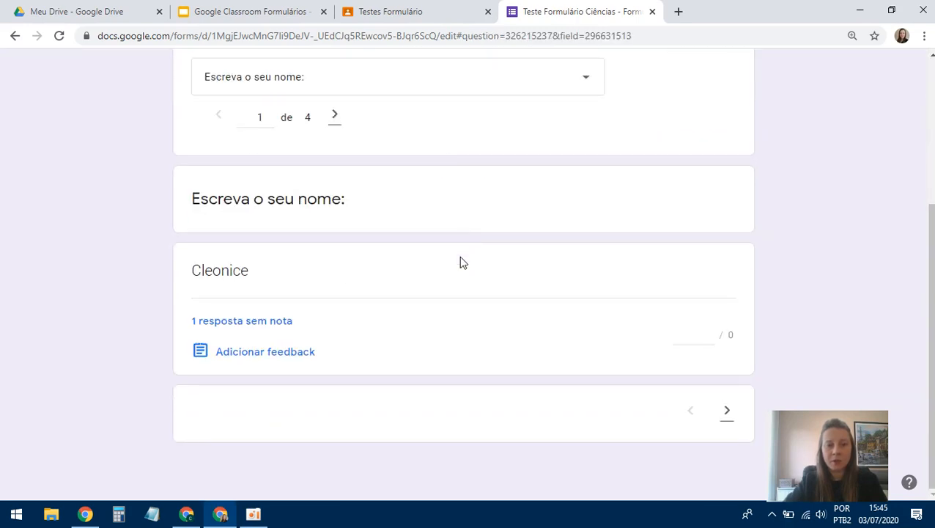
{"action": "left_click", "coordinate": [336, 118]}
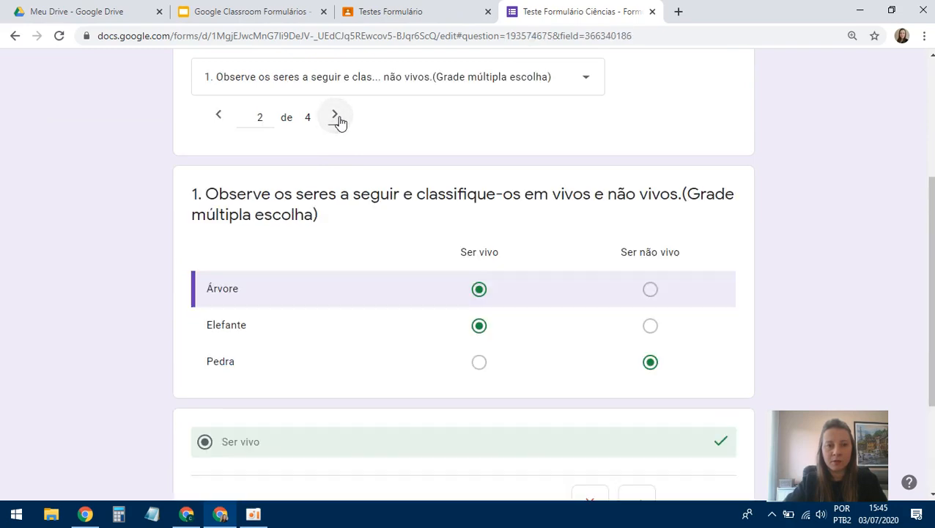
{"action": "left_click", "coordinate": [337, 118]}
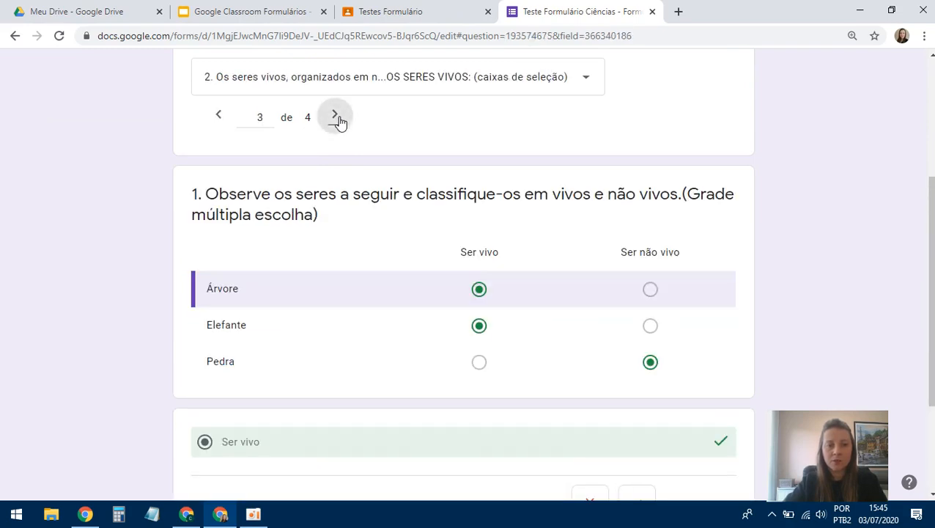
{"action": "left_click", "coordinate": [337, 119]}
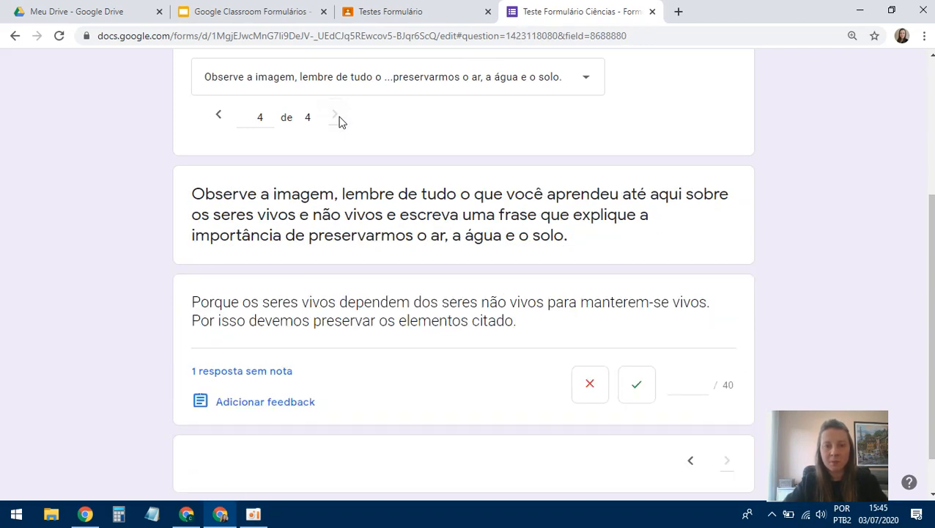
{"action": "scroll", "coordinate": [334, 128], "scroll_direction": "up", "scroll_amount": 3}
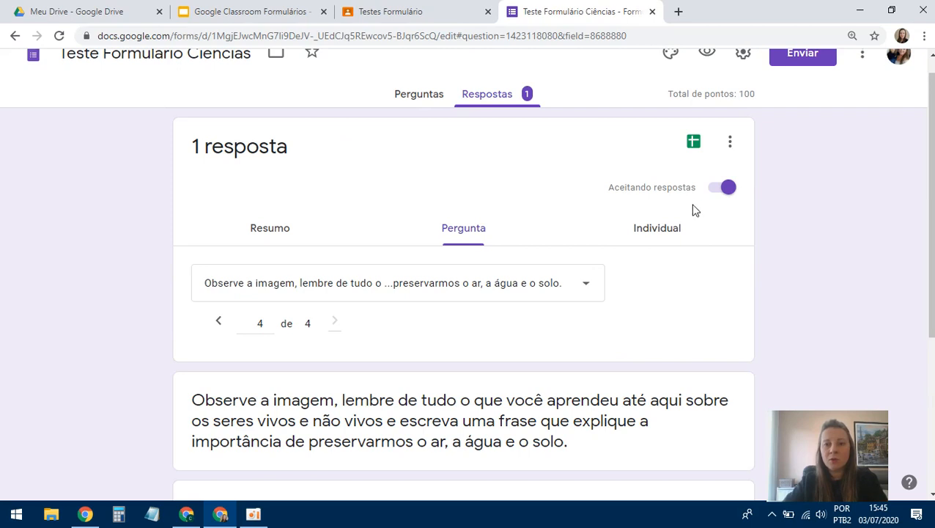
{"action": "left_click", "coordinate": [654, 233]}
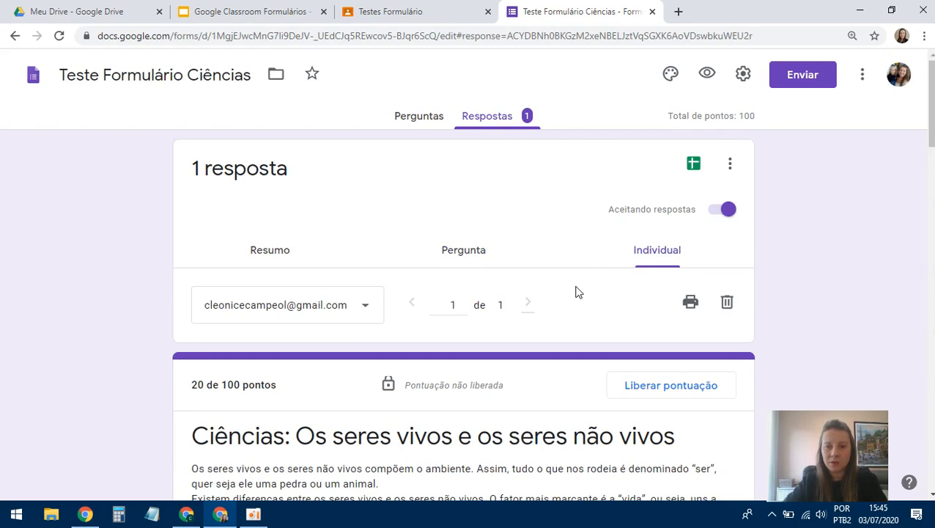
- Review each answer's marks in the student's submission, down to question 2 at 0/30
{"action": "scroll", "coordinate": [575, 293], "scroll_direction": "down", "scroll_amount": 1}
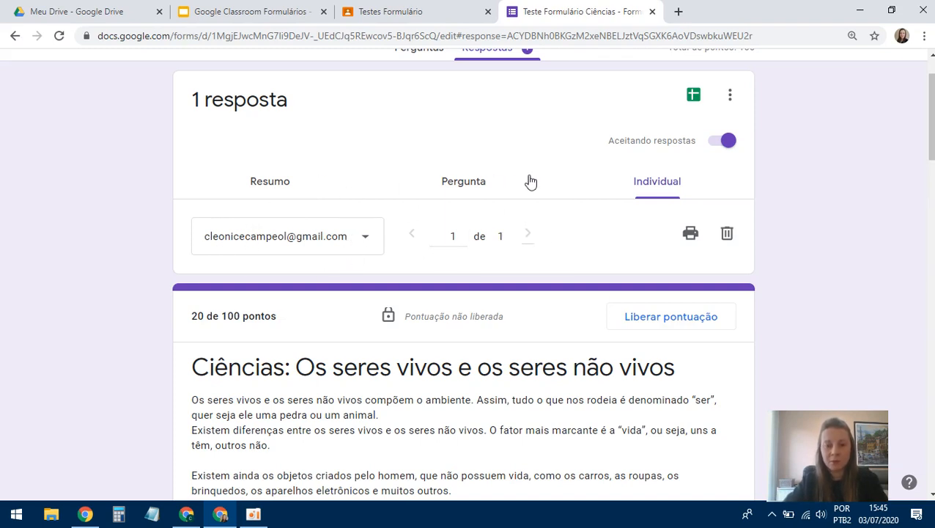
{"action": "scroll", "coordinate": [543, 226], "scroll_direction": "down", "scroll_amount": 1}
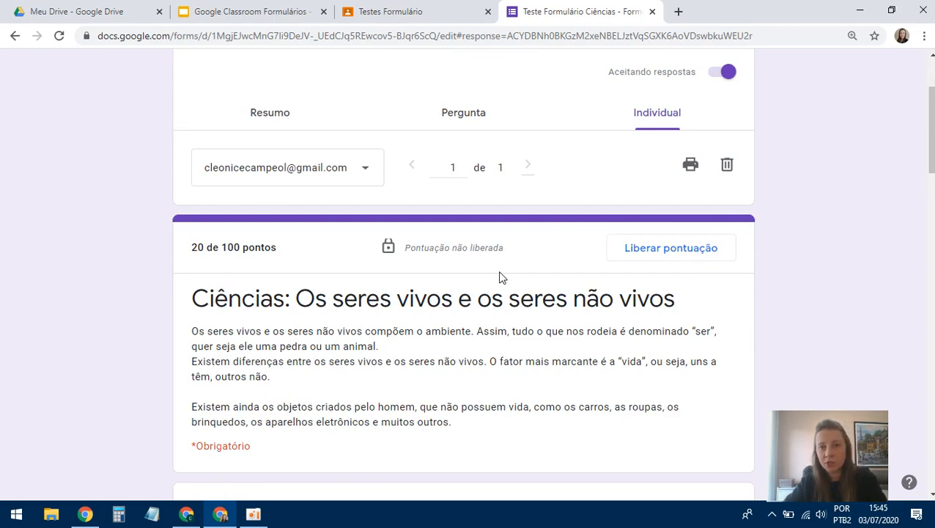
{"action": "scroll", "coordinate": [501, 277], "scroll_direction": "down", "scroll_amount": 2}
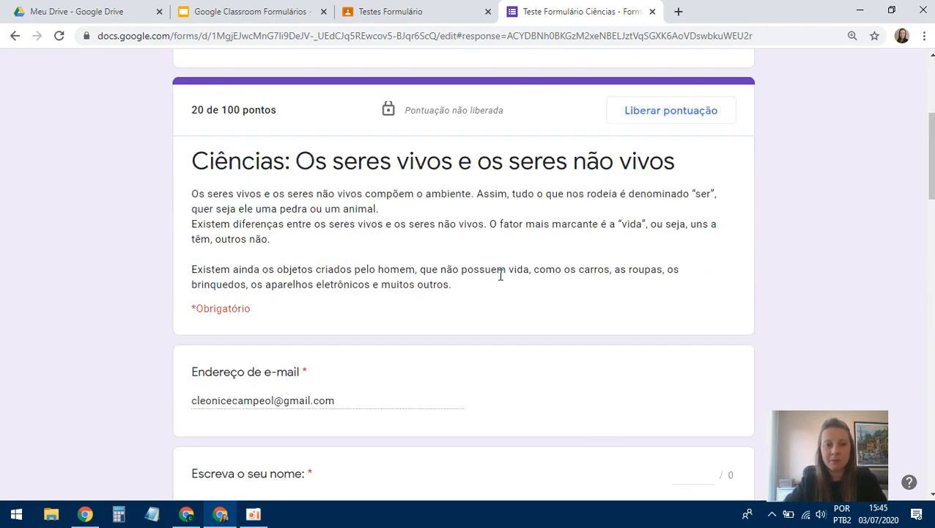
{"action": "scroll", "coordinate": [501, 277], "scroll_direction": "down", "scroll_amount": 3}
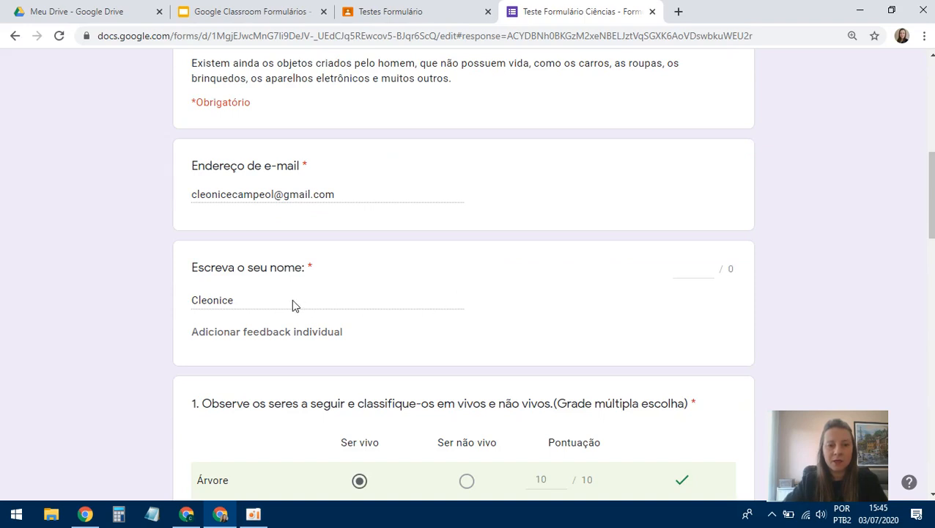
{"action": "scroll", "coordinate": [349, 307], "scroll_direction": "down", "scroll_amount": 3}
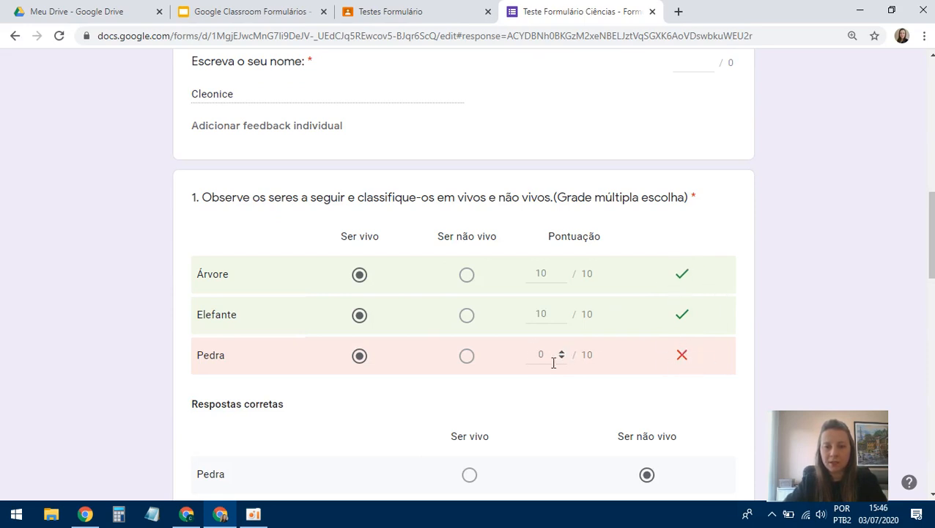
{"action": "scroll", "coordinate": [597, 351], "scroll_direction": "down", "scroll_amount": 2}
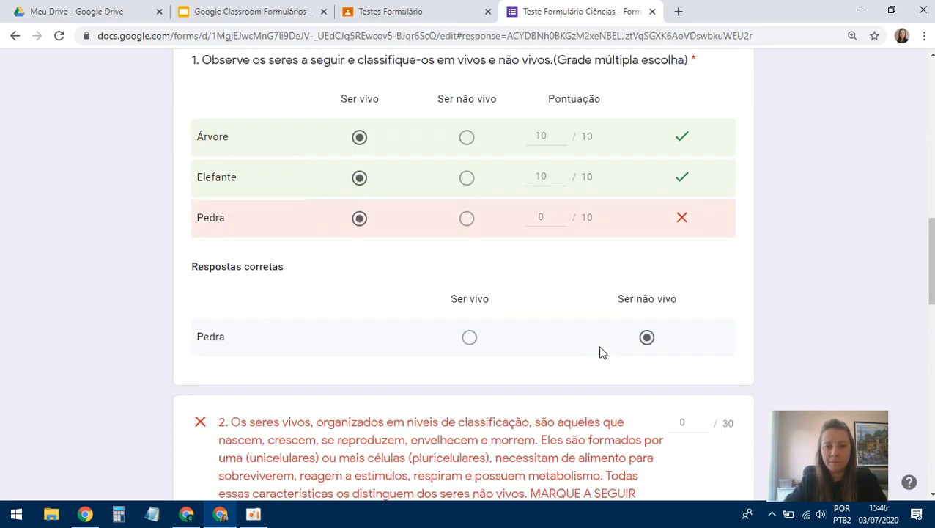
{"action": "scroll", "coordinate": [600, 352], "scroll_direction": "down", "scroll_amount": 2}
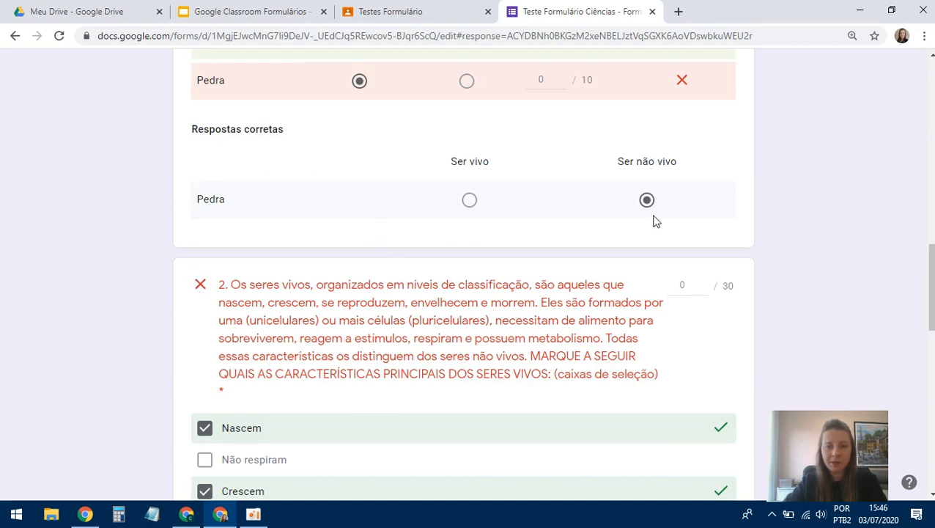
{"action": "scroll", "coordinate": [677, 276], "scroll_direction": "down", "scroll_amount": 2}
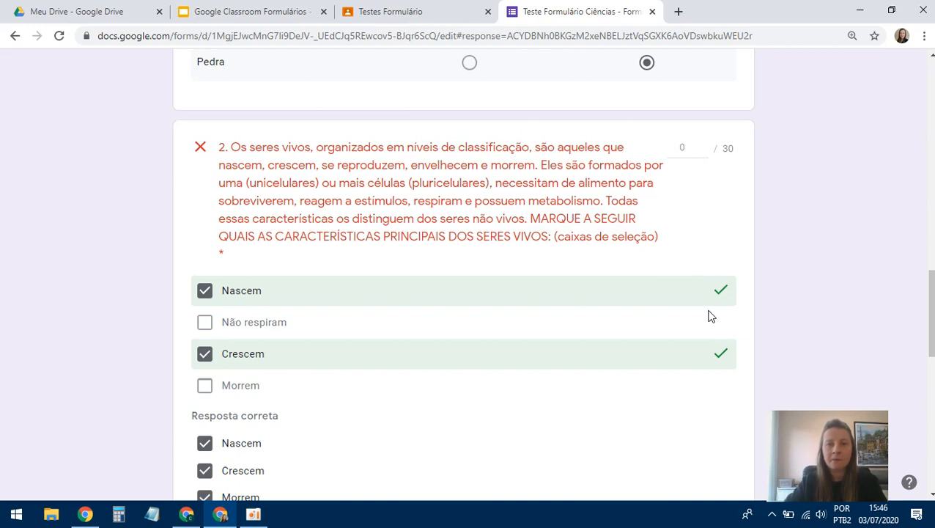
{"action": "scroll", "coordinate": [709, 316], "scroll_direction": "down", "scroll_amount": 1}
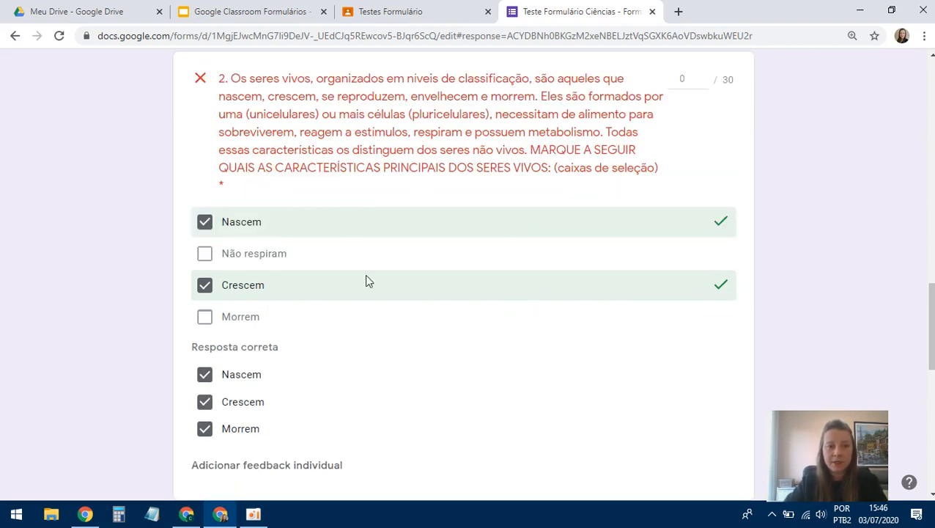
{"action": "scroll", "coordinate": [526, 334], "scroll_direction": "down", "scroll_amount": 1}
{"action": "scroll", "coordinate": [530, 340], "scroll_direction": "up", "scroll_amount": 5}
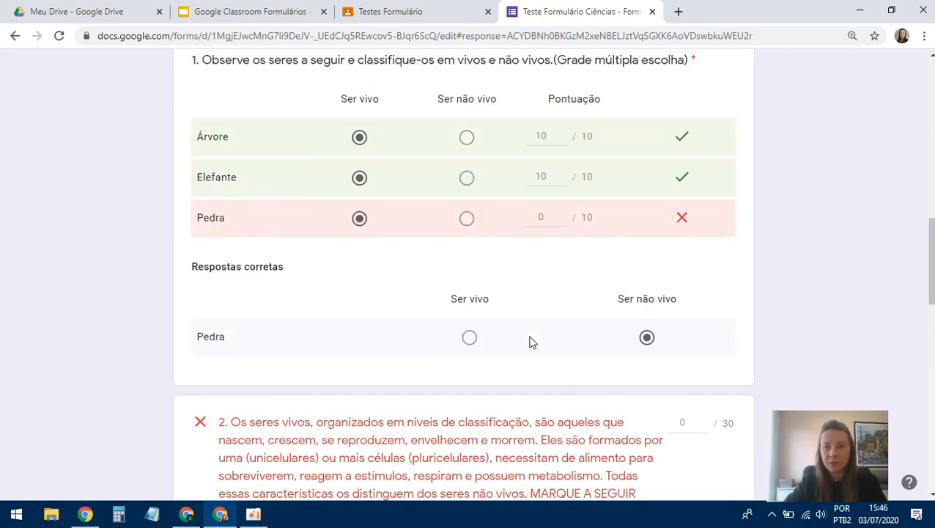
{"action": "scroll", "coordinate": [532, 341], "scroll_direction": "up", "scroll_amount": 3}
{"action": "scroll", "coordinate": [531, 341], "scroll_direction": "down", "scroll_amount": 3}
{"action": "scroll", "coordinate": [531, 341], "scroll_direction": "up", "scroll_amount": 4}
{"action": "scroll", "coordinate": [532, 341], "scroll_direction": "down", "scroll_amount": 7}
{"action": "scroll", "coordinate": [566, 227], "scroll_direction": "down", "scroll_amount": 1}
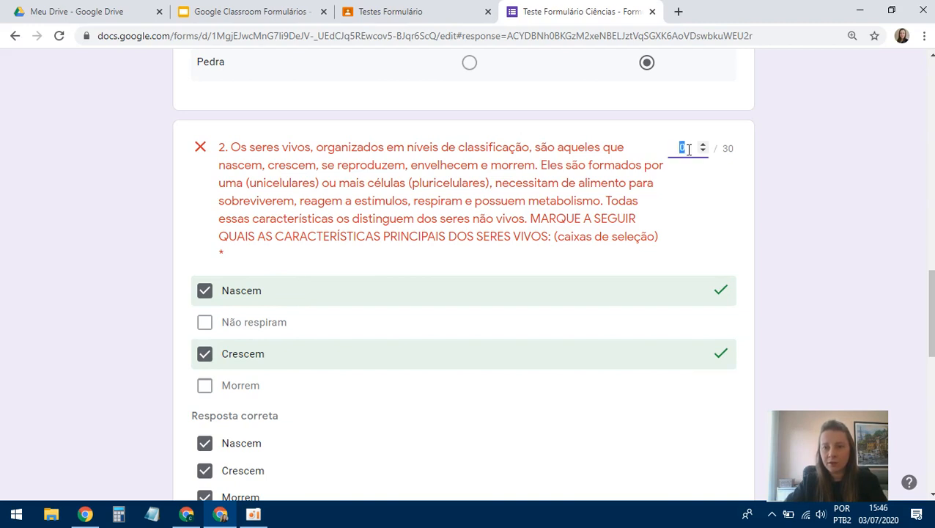
- Give question 2 a score of 20 out of 30 points
{"action": "type", "text": "20"}
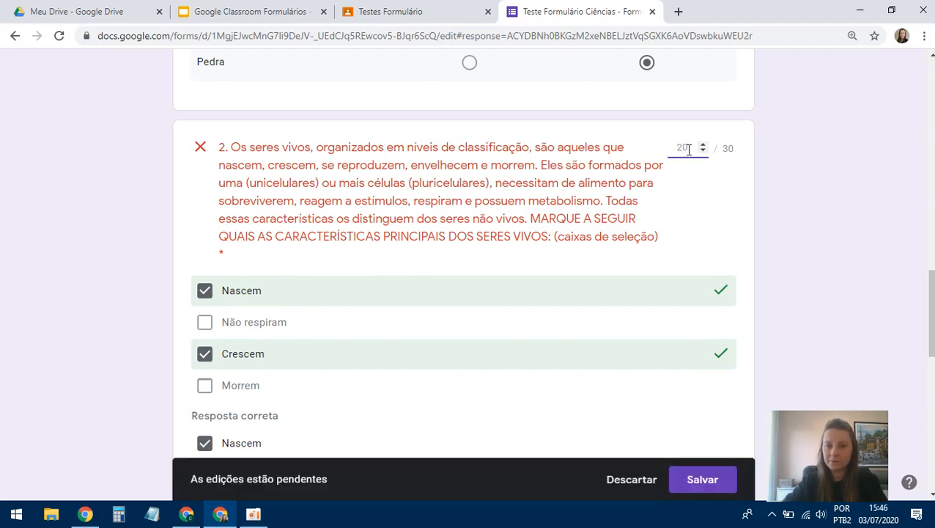
{"action": "scroll", "coordinate": [700, 194], "scroll_direction": "down", "scroll_amount": 2}
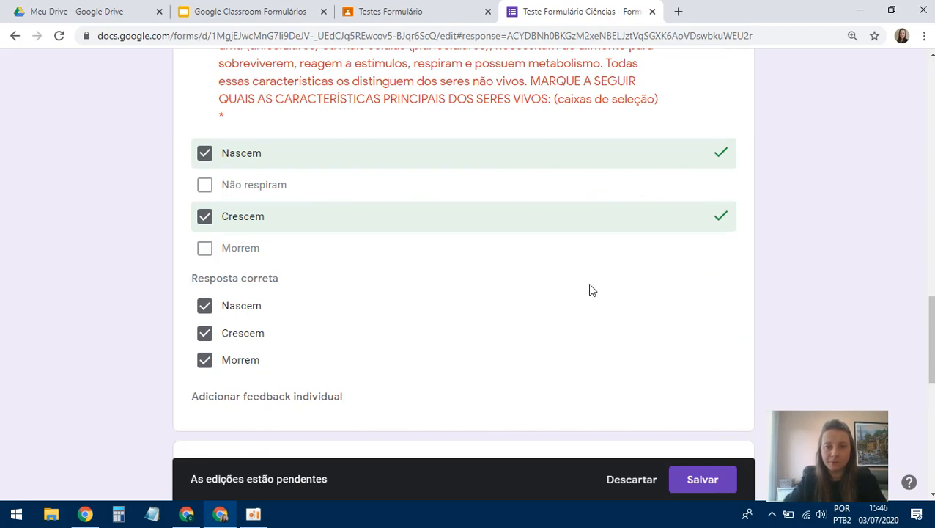
{"action": "scroll", "coordinate": [592, 290], "scroll_direction": "down", "scroll_amount": 4}
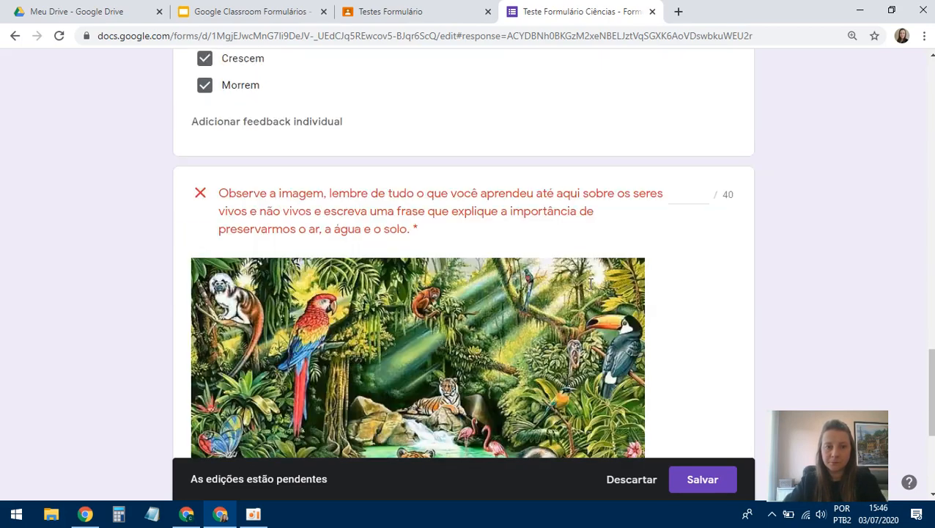
{"action": "scroll", "coordinate": [591, 287], "scroll_direction": "down", "scroll_amount": 4}
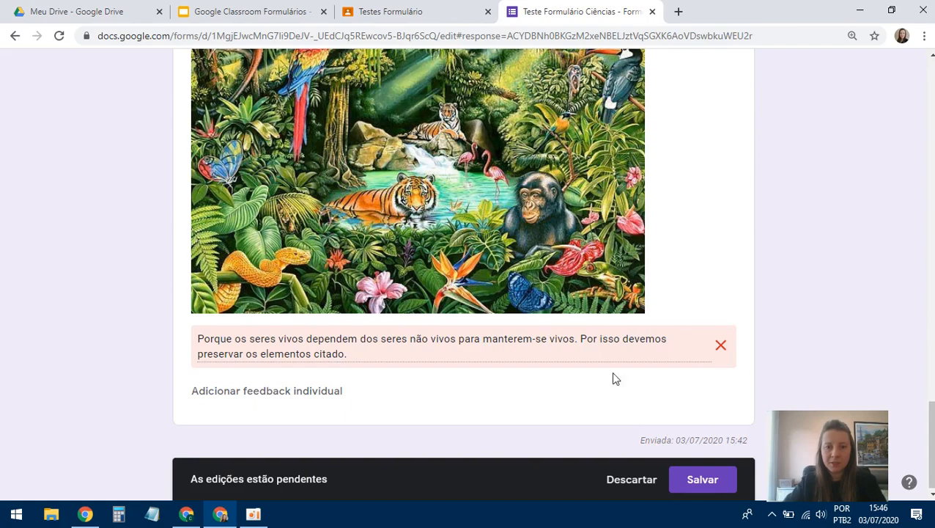
{"action": "scroll", "coordinate": [697, 348], "scroll_direction": "up", "scroll_amount": 2}
{"action": "scroll", "coordinate": [689, 350], "scroll_direction": "down", "scroll_amount": 2}
{"action": "scroll", "coordinate": [695, 219], "scroll_direction": "up", "scroll_amount": 2}
{"action": "scroll", "coordinate": [689, 232], "scroll_direction": "down", "scroll_amount": 2}
{"action": "scroll", "coordinate": [689, 234], "scroll_direction": "up", "scroll_amount": 5}
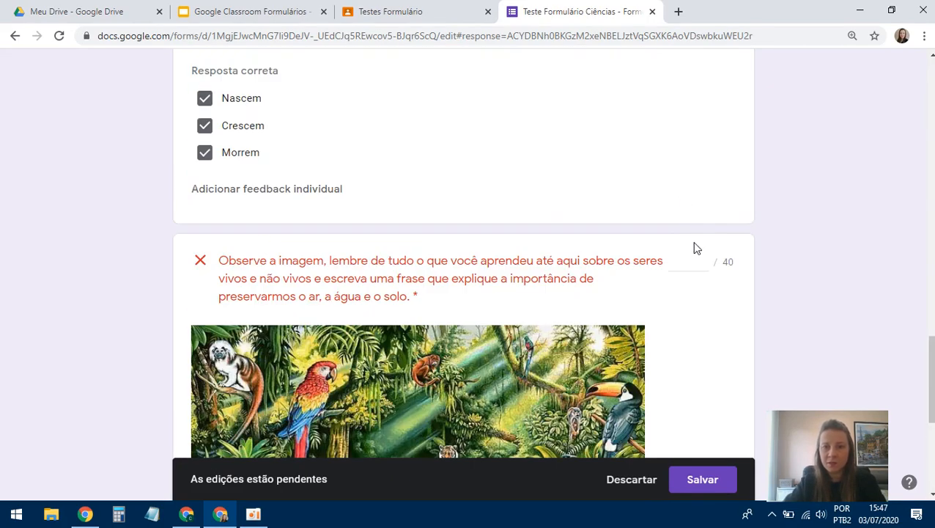
- Score the jungle-image question 40 of 40 and confirm the 80 of 100 total
{"action": "left_click", "coordinate": [701, 262]}
{"action": "left_click_drag", "start_coordinate": [689, 261], "coordinate": [677, 264]}
{"action": "type", "text": "40"}
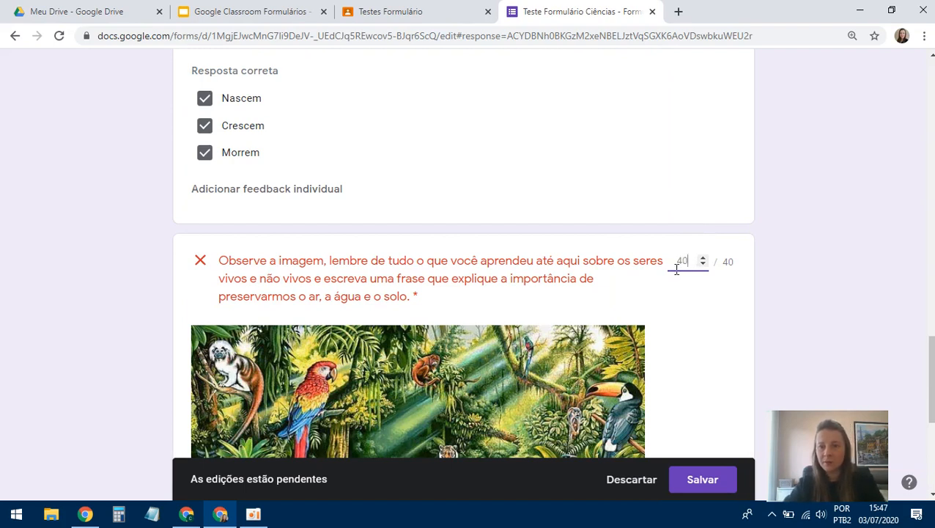
{"action": "key", "text": "BackSpace"}
{"action": "key", "text": "BackSpace"}
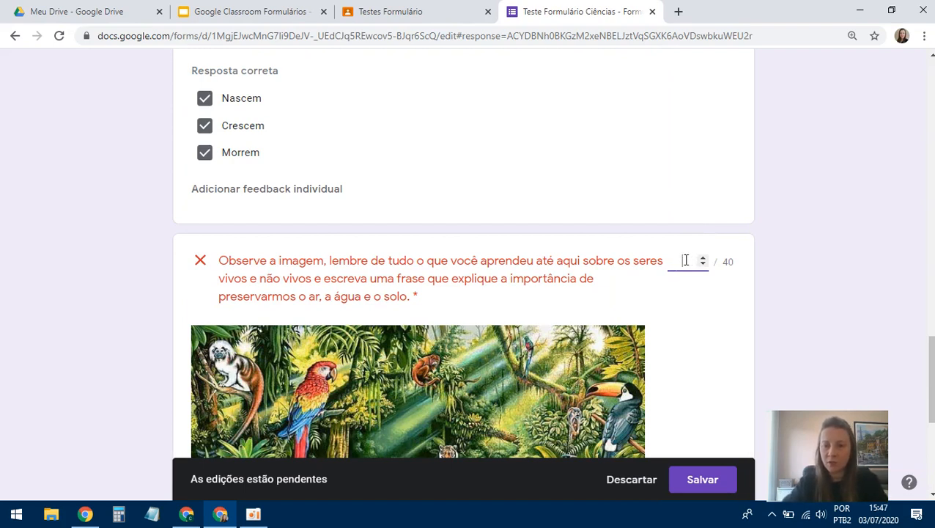
{"action": "type", "text": "38"}
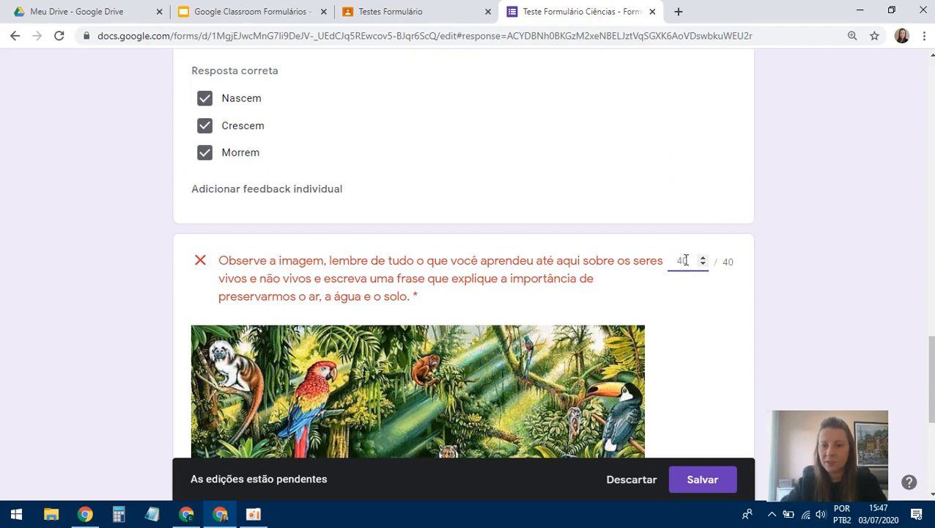
{"action": "scroll", "coordinate": [680, 281], "scroll_direction": "down", "scroll_amount": 4}
{"action": "scroll", "coordinate": [668, 317], "scroll_direction": "up", "scroll_amount": 15}
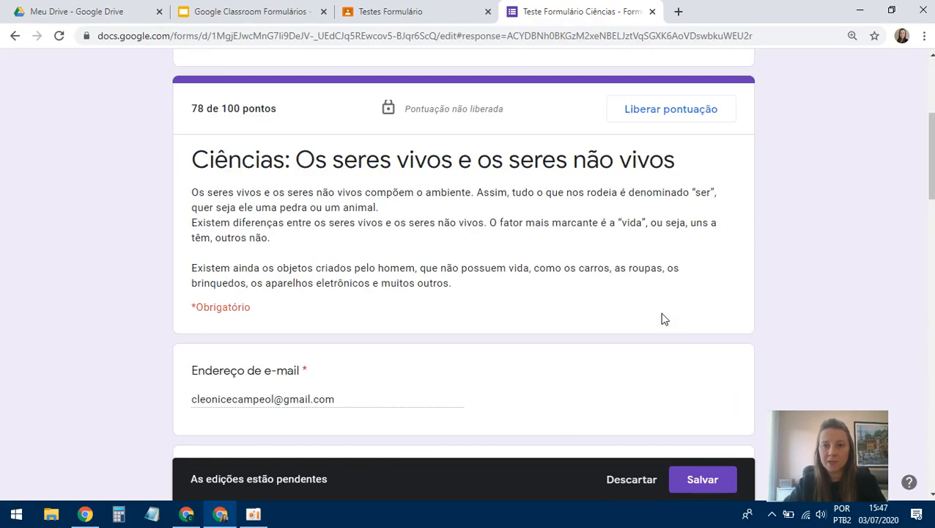
{"action": "scroll", "coordinate": [500, 247], "scroll_direction": "up", "scroll_amount": 1}
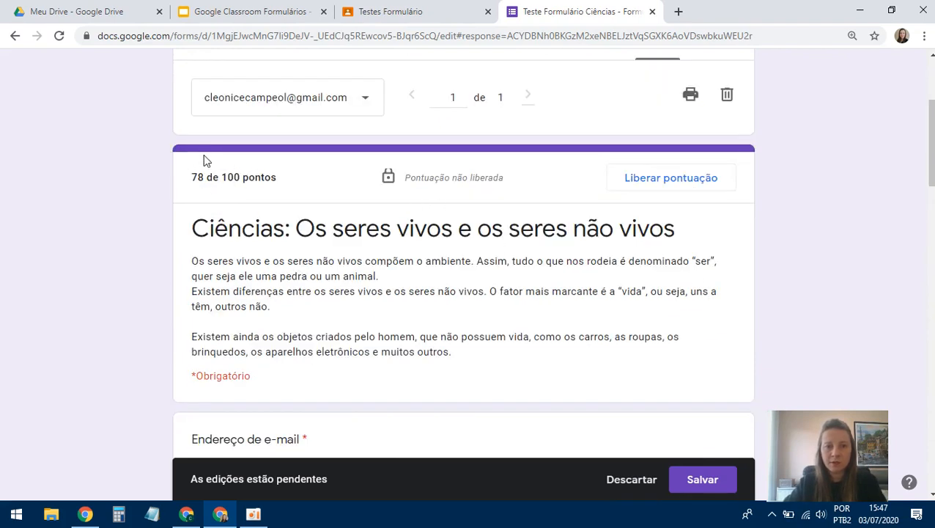
{"action": "scroll", "coordinate": [614, 323], "scroll_direction": "down", "scroll_amount": 6}
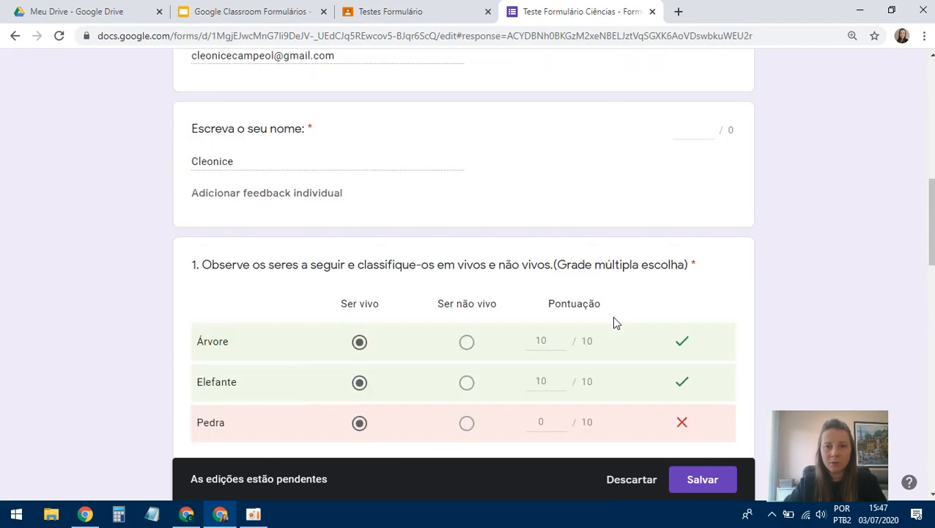
{"action": "scroll", "coordinate": [614, 323], "scroll_direction": "down", "scroll_amount": 3}
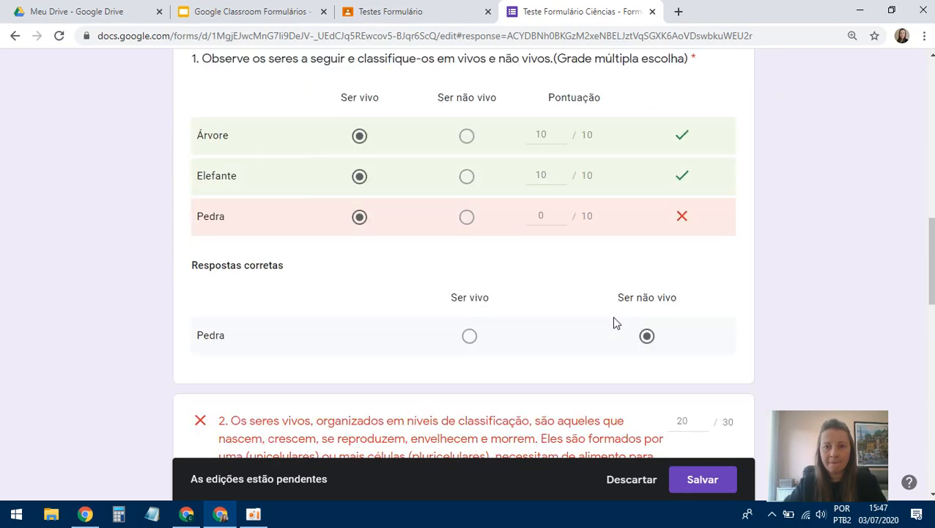
{"action": "scroll", "coordinate": [614, 323], "scroll_direction": "up", "scroll_amount": 2}
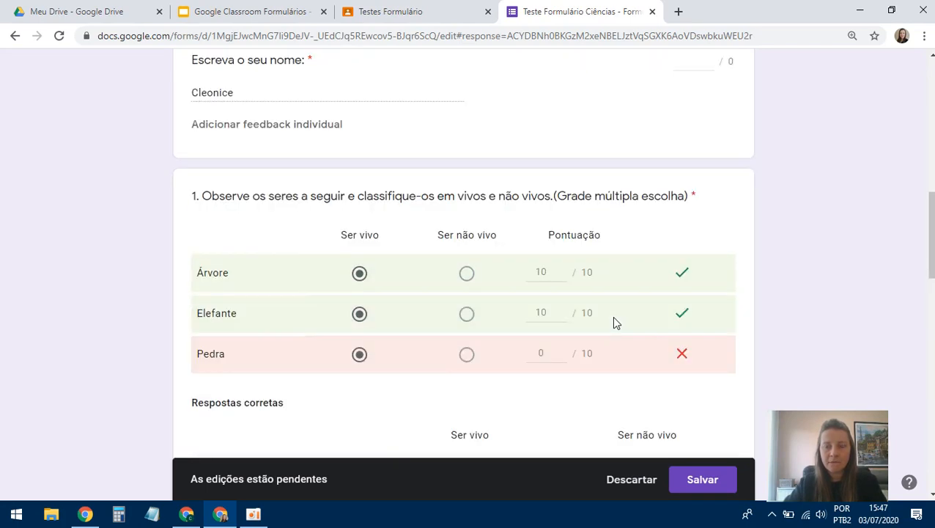
{"action": "scroll", "coordinate": [614, 323], "scroll_direction": "down", "scroll_amount": 2}
{"action": "scroll", "coordinate": [615, 323], "scroll_direction": "down", "scroll_amount": 3}
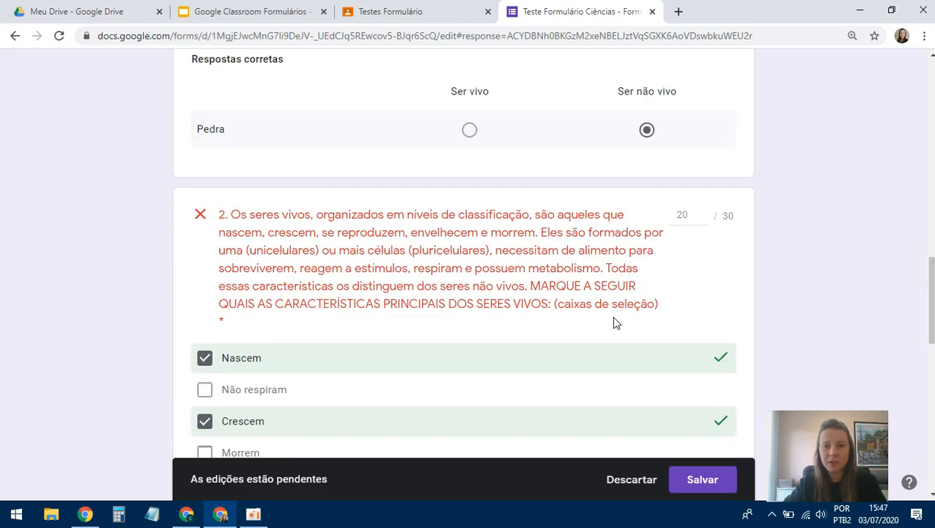
{"action": "scroll", "coordinate": [614, 323], "scroll_direction": "down", "scroll_amount": 6}
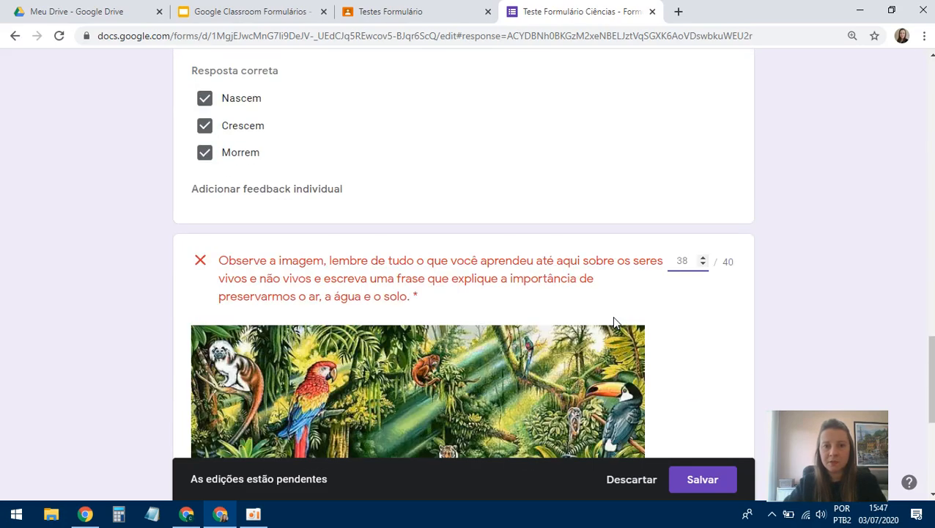
{"action": "key", "text": "BackSpace"}
{"action": "key", "text": "BackSpace"}
{"action": "type", "text": "40"}
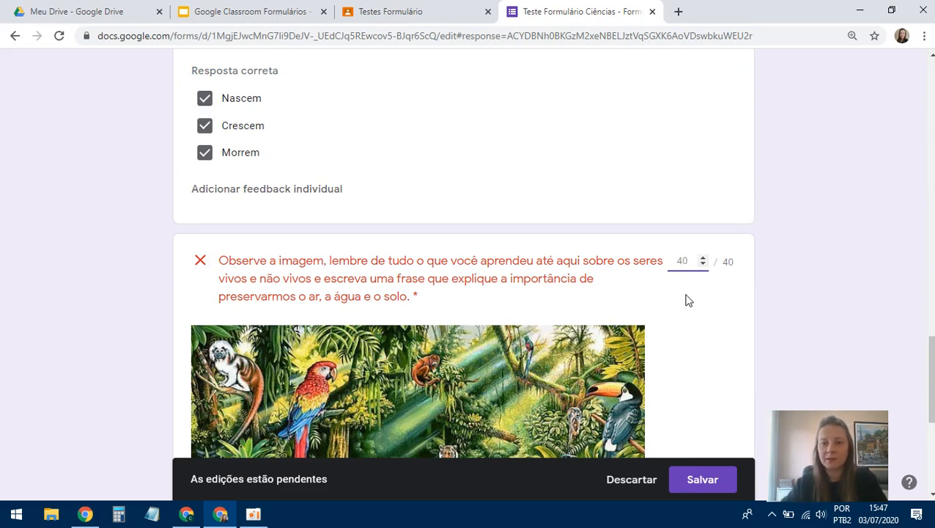
{"action": "scroll", "coordinate": [688, 300], "scroll_direction": "up", "scroll_amount": 15}
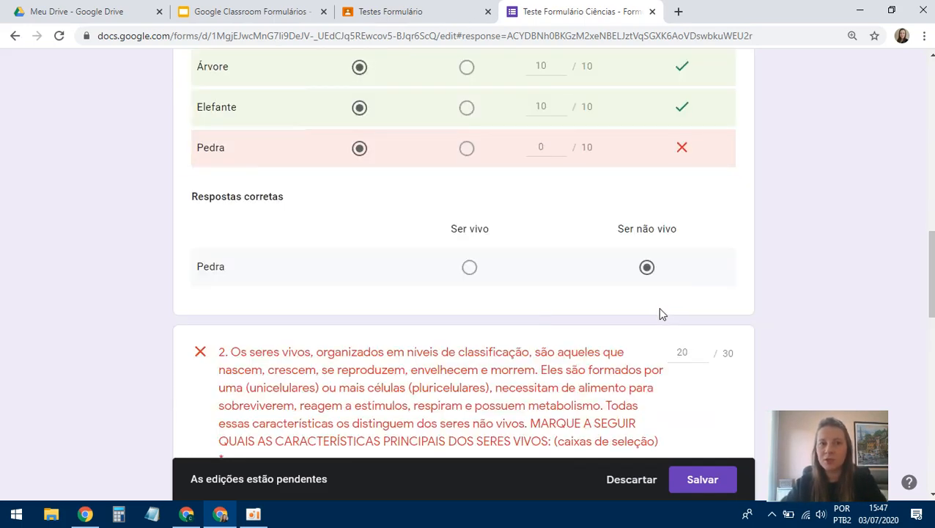
{"action": "scroll", "coordinate": [660, 314], "scroll_direction": "up", "scroll_amount": 8}
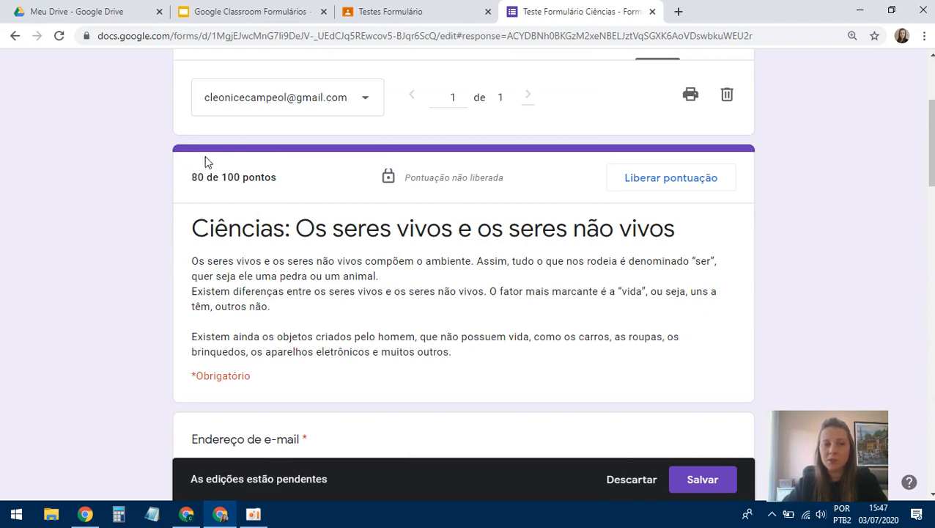
- Release the 80 of 100 score to the participant with e-mail notification
{"action": "left_click", "coordinate": [688, 186]}
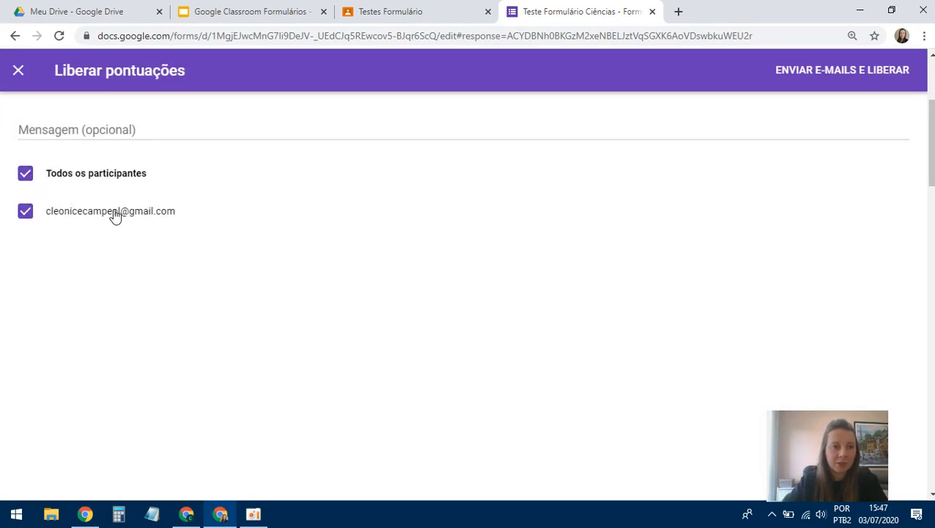
{"action": "left_click", "coordinate": [26, 180]}
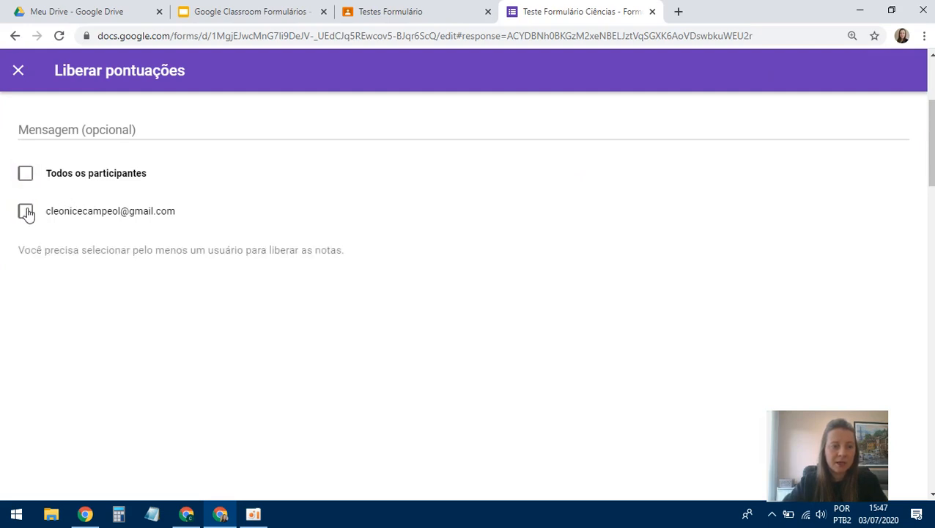
{"action": "left_click", "coordinate": [25, 210]}
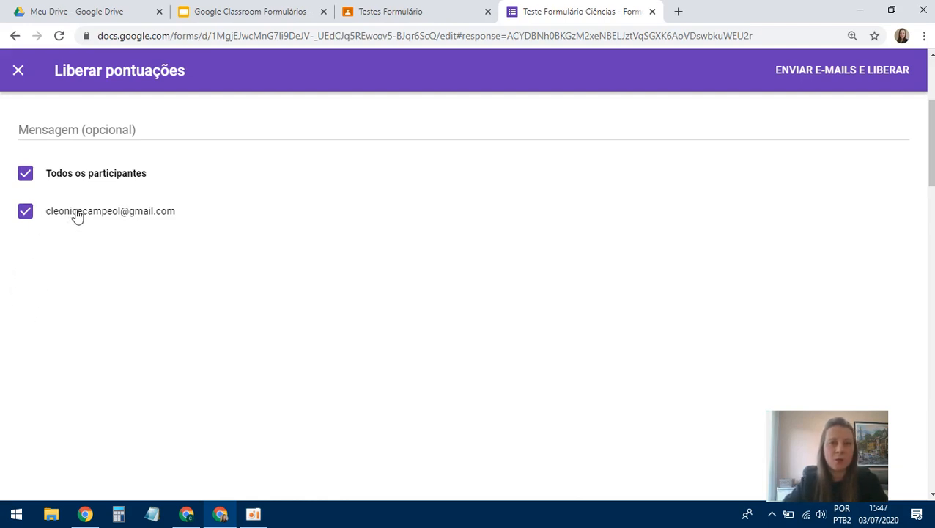
{"action": "left_click", "coordinate": [874, 71]}
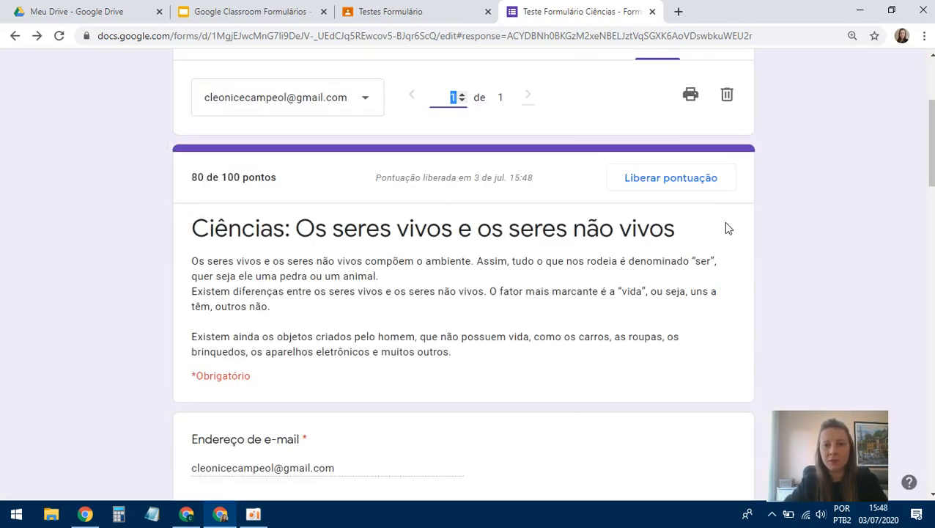
{"action": "scroll", "coordinate": [728, 228], "scroll_direction": "down", "scroll_amount": 2}
{"action": "scroll", "coordinate": [727, 224], "scroll_direction": "up", "scroll_amount": 5}
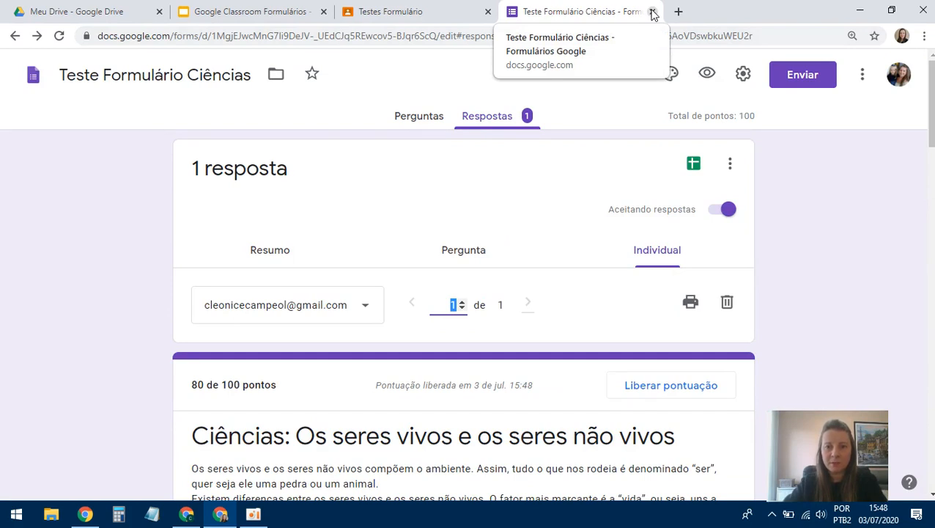
- Close the Forms tab and open the class Notas gradebook in Classroom
{"action": "left_click", "coordinate": [652, 12]}
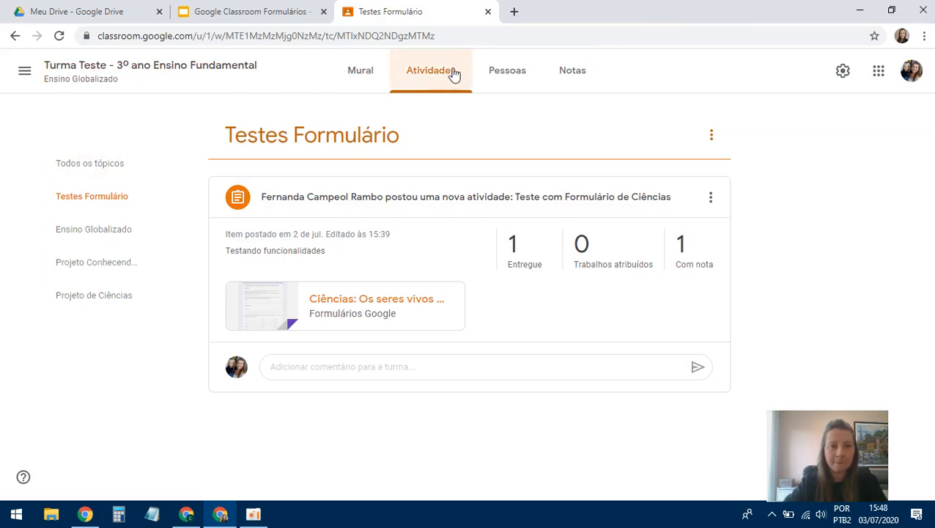
{"action": "mouse_move", "coordinate": [565, 76]}
{"action": "left_mouse_down"}
{"action": "mouse_move", "coordinate": [545, 111]}
{"action": "mouse_move", "coordinate": [571, 77]}
{"action": "left_mouse_up"}
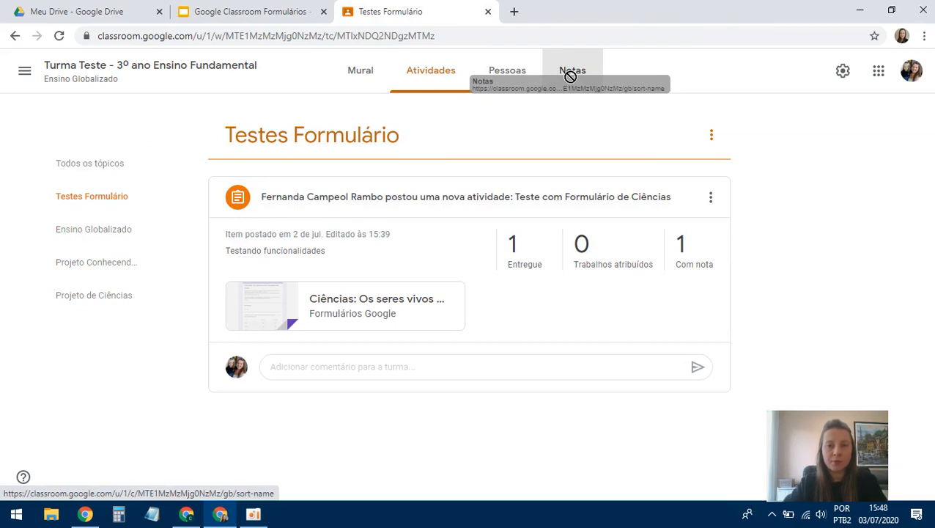
{"action": "left_click_drag", "start_coordinate": [570, 76], "coordinate": [571, 80]}
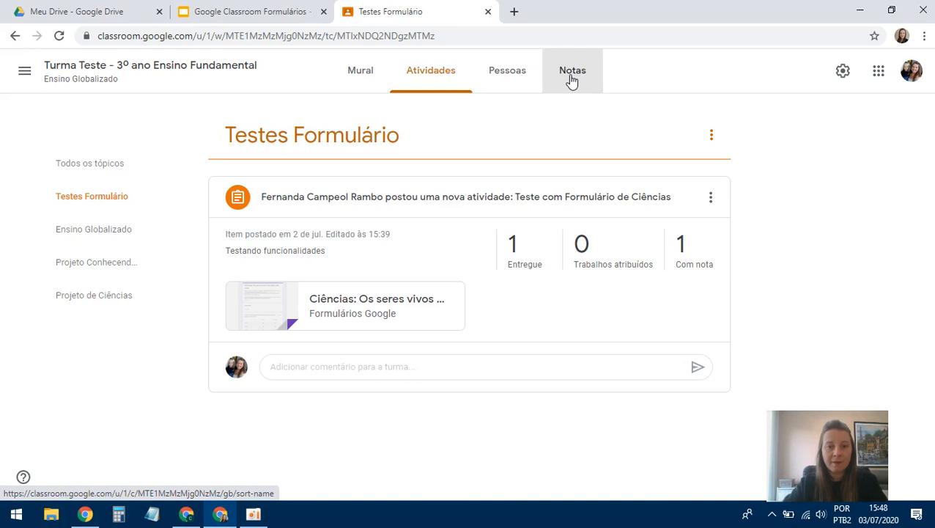
{"action": "left_click", "coordinate": [571, 79]}
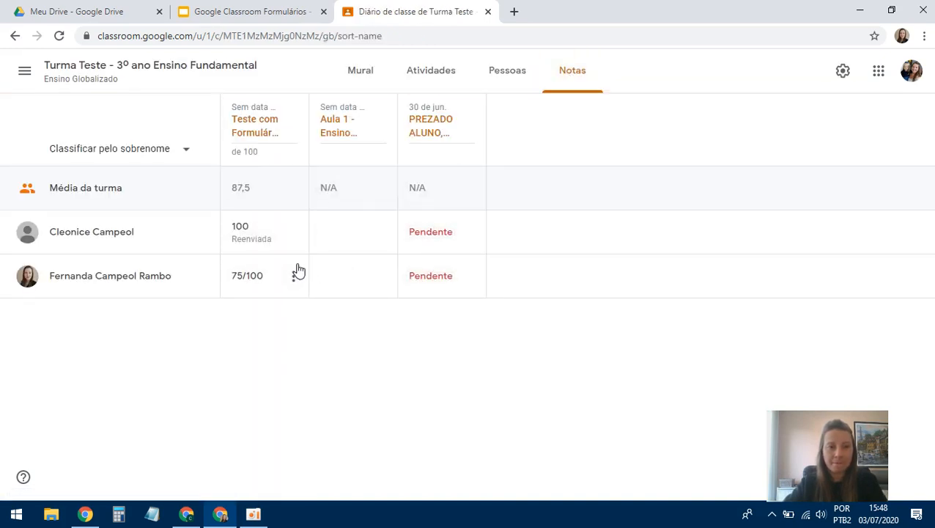
- Change the student's quiz grade from 100 to 80
{"action": "left_click", "coordinate": [248, 229]}
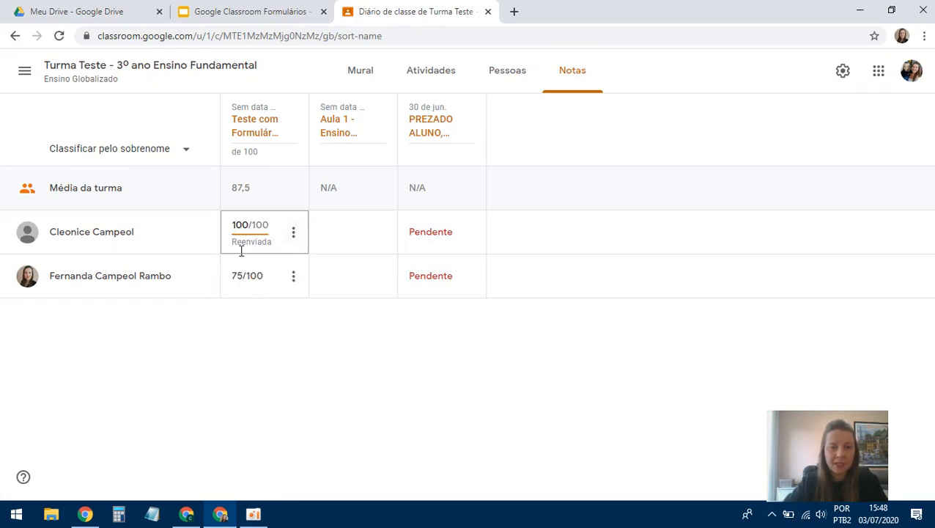
{"action": "key", "text": "BackSpace"}
{"action": "key", "text": "BackSpace"}
{"action": "key", "text": "BackSpace"}
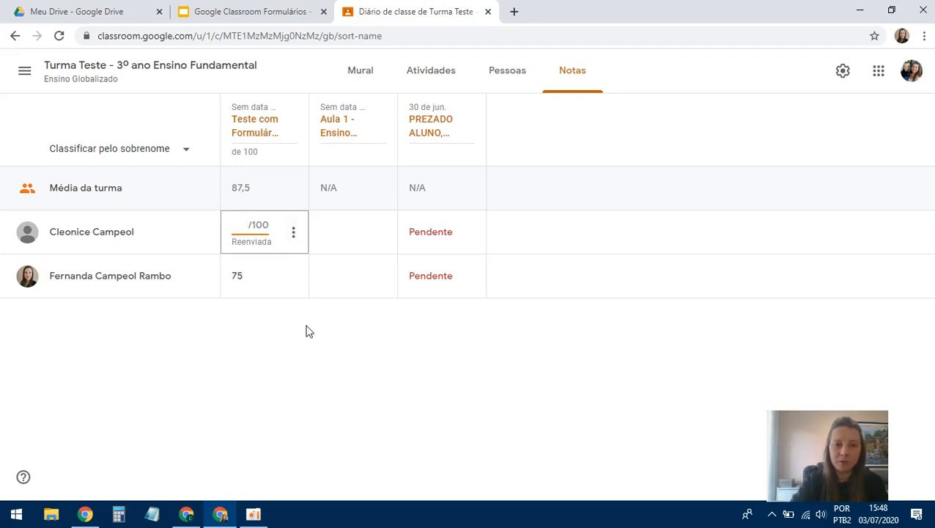
{"action": "type", "text": "80"}
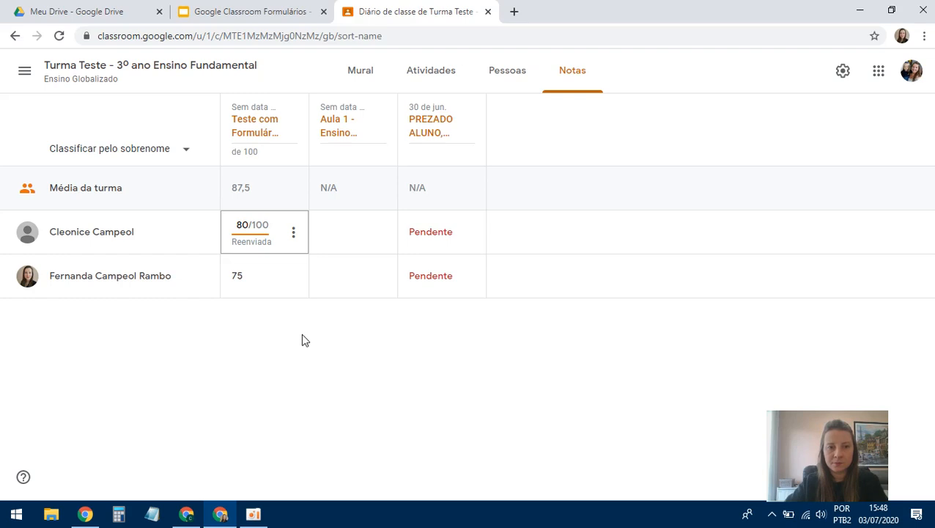
{"action": "left_click", "coordinate": [307, 329]}
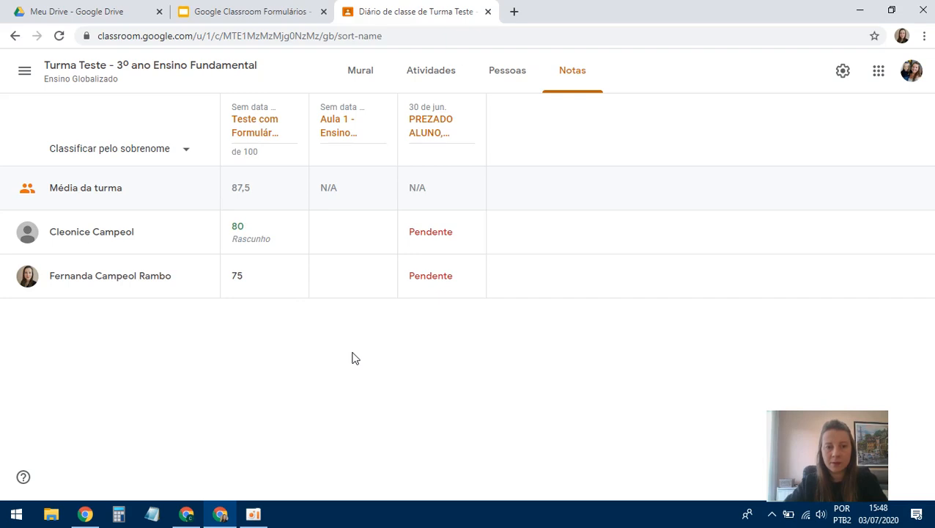
{"action": "left_click", "coordinate": [297, 242]}
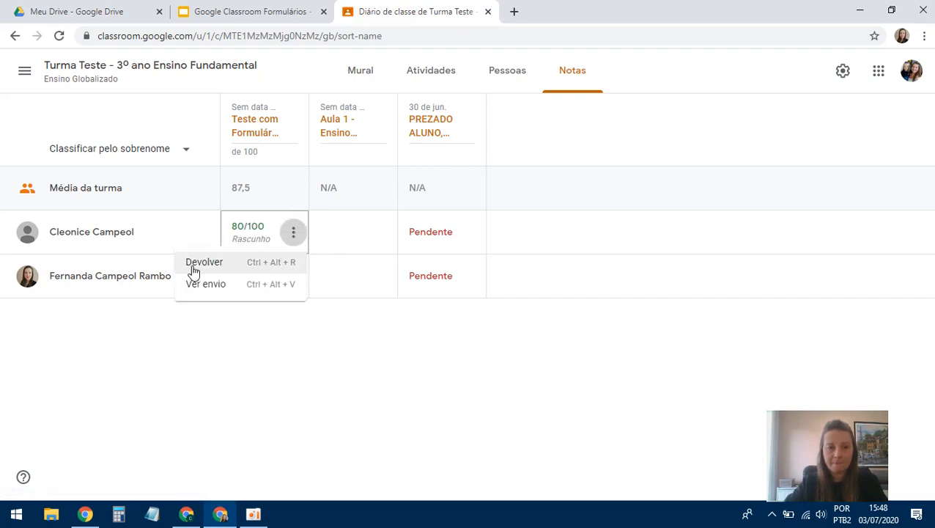
{"action": "left_click", "coordinate": [263, 362]}
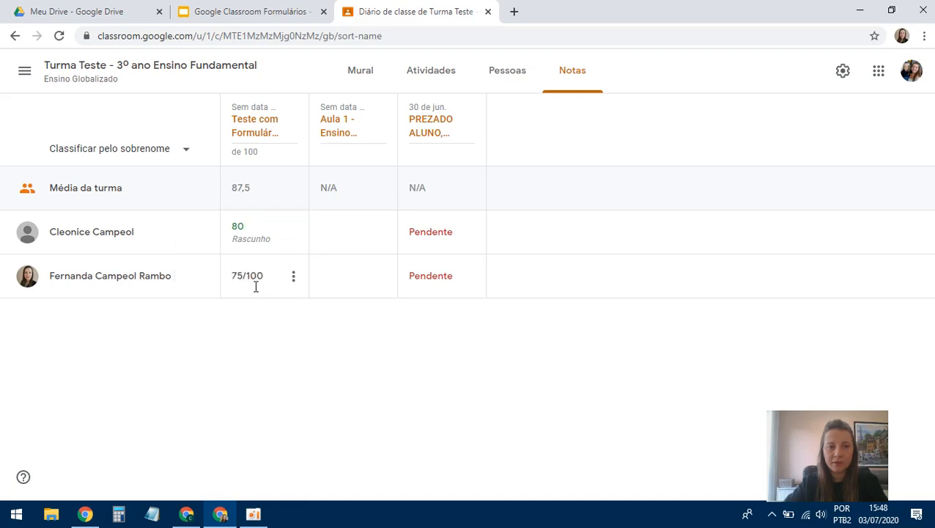
- Keep 80/100 as the draft grade and choose Devolver from the cell's menu
{"action": "left_click", "coordinate": [257, 230]}
{"action": "key", "text": "BackSpace"}
{"action": "key", "text": "BackSpace"}
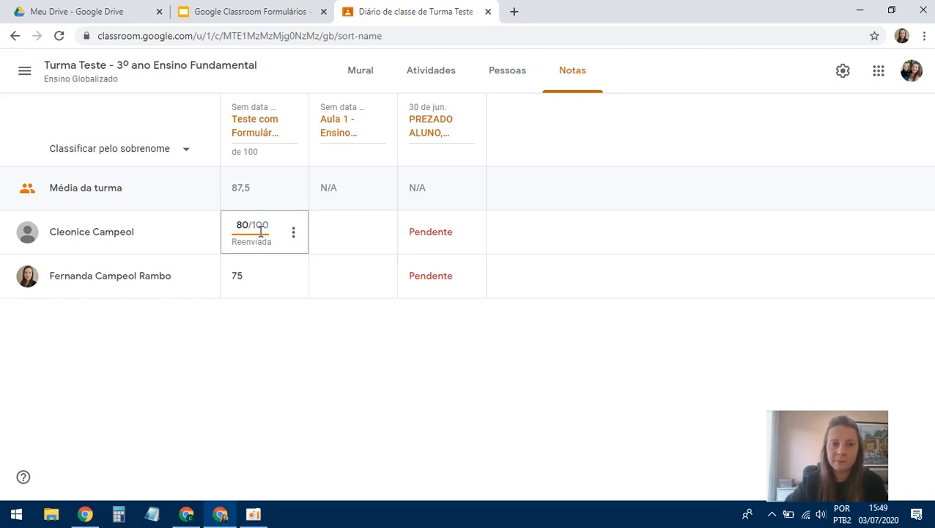
{"action": "left_click", "coordinate": [276, 329]}
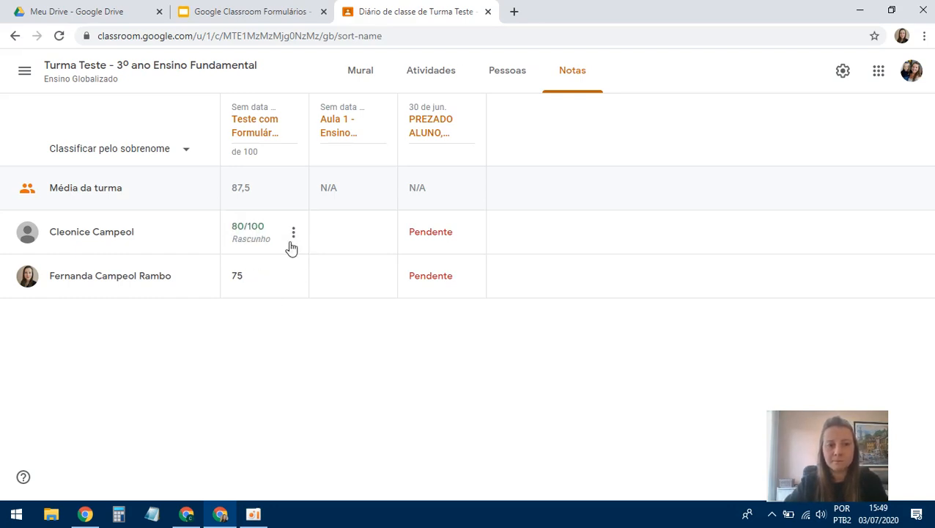
{"action": "left_click", "coordinate": [294, 233]}
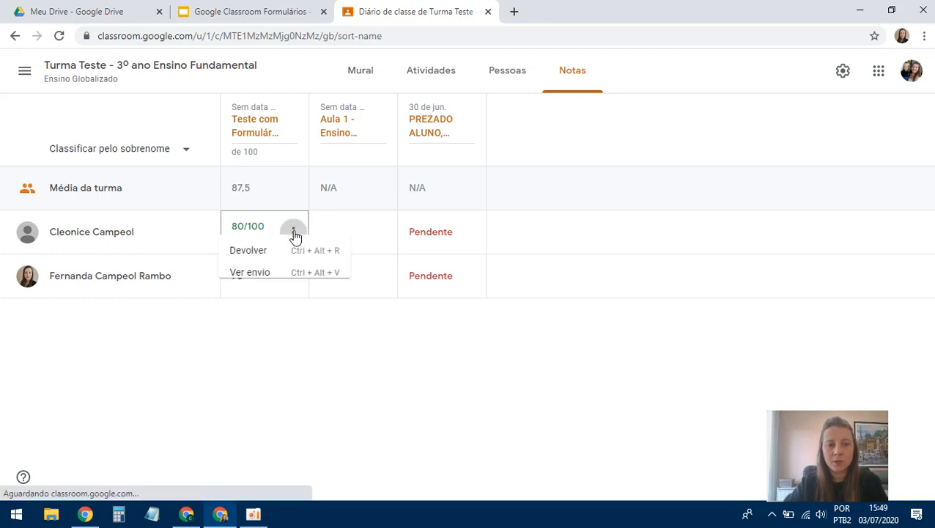
{"action": "left_click", "coordinate": [208, 265]}
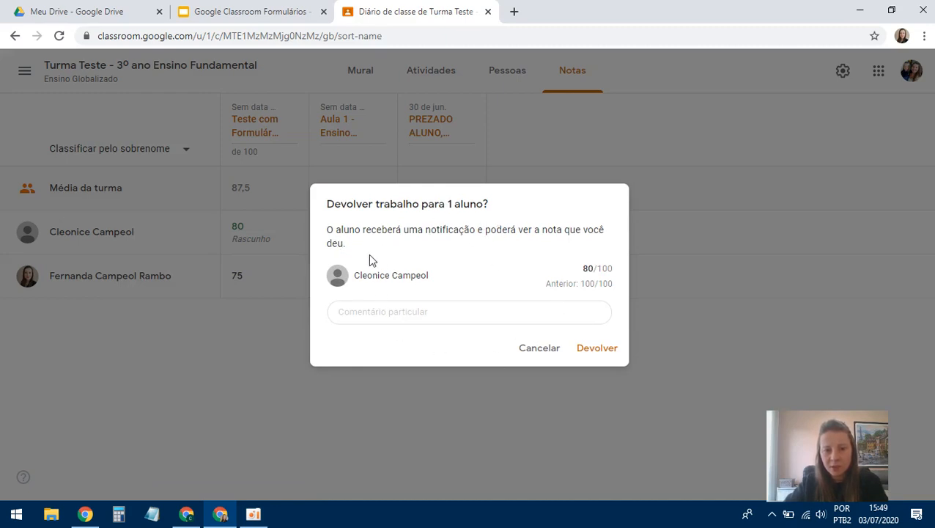
- Return the work with private comment 'Reenviando a nota corrigida.', then go to the student's window
{"action": "left_click", "coordinate": [418, 313]}
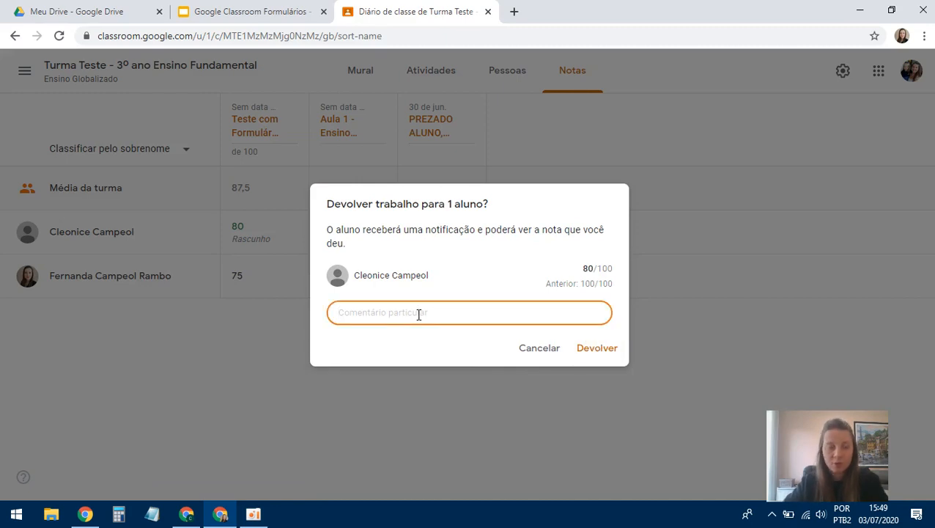
{"action": "type", "text": "Reen"}
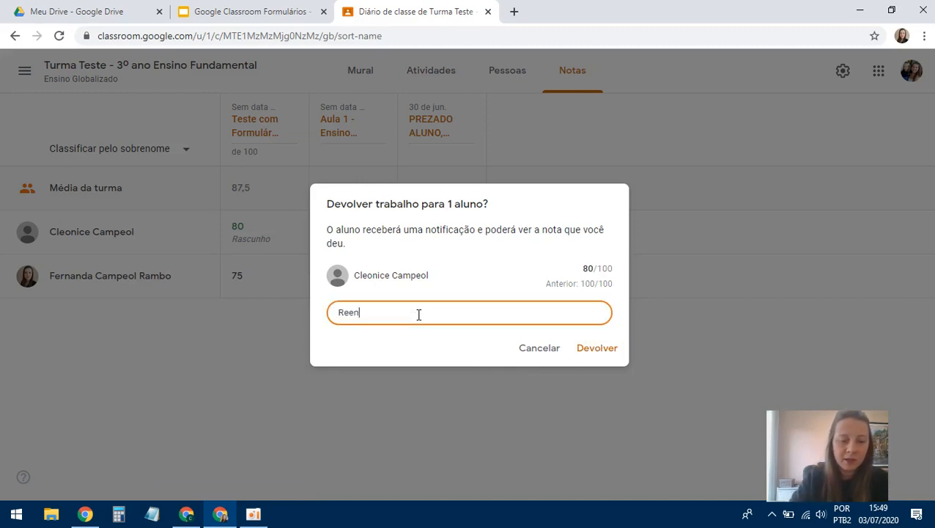
{"action": "type", "text": "viando a"}
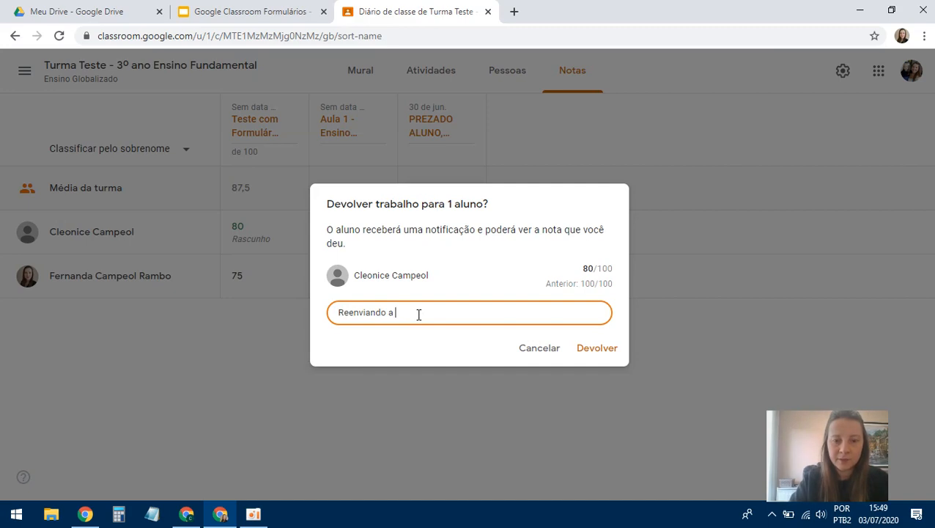
{"action": "type", "text": " nota corrigid"}
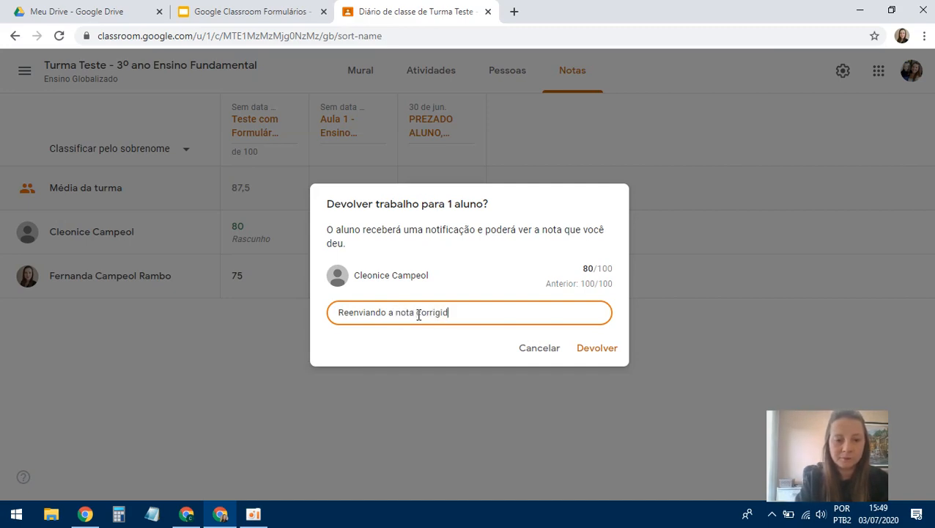
{"action": "type", "text": "a."}
{"action": "left_click", "coordinate": [591, 348]}
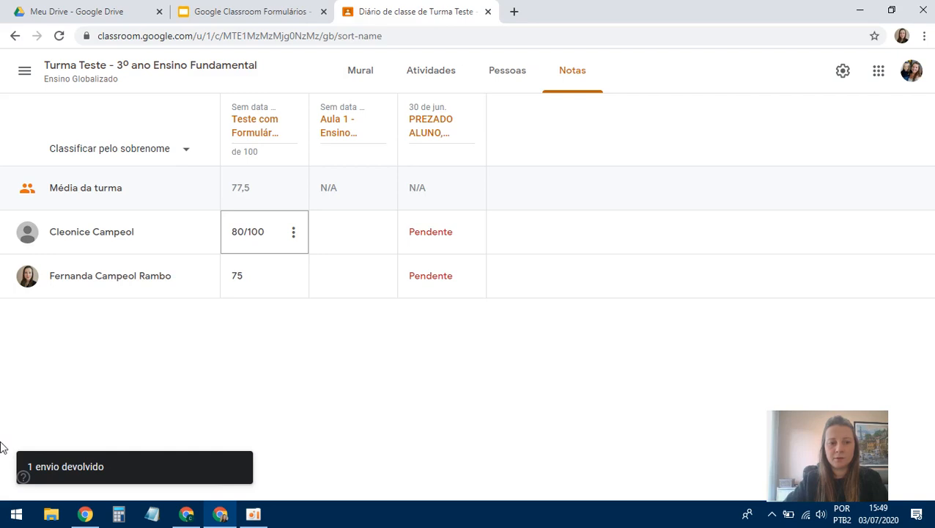
{"action": "left_click", "coordinate": [189, 518]}
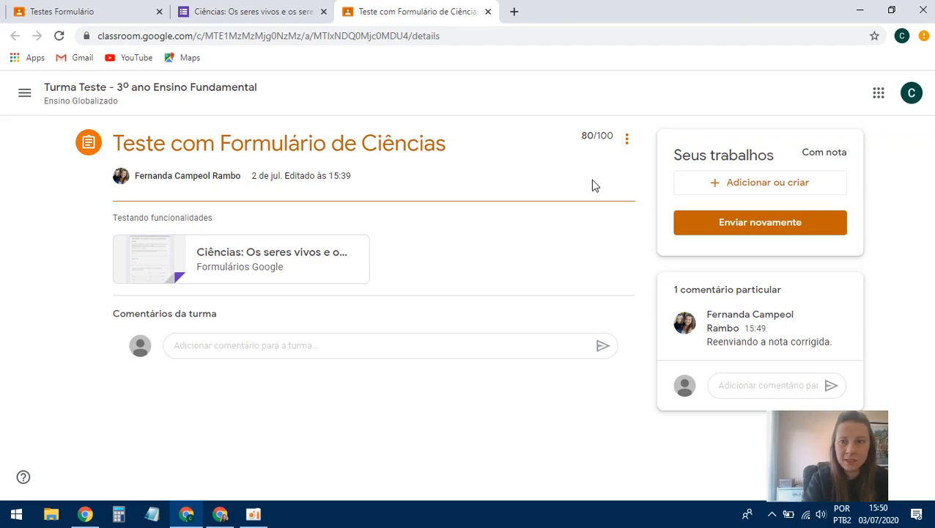
- Reload the student's assignment page and go to the class stream
{"action": "key", "text": "F5"}
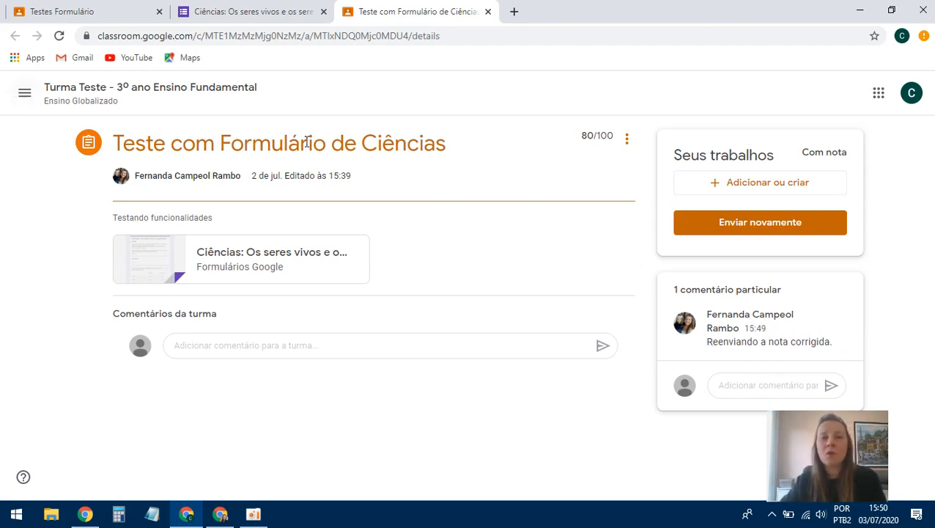
{"action": "left_click", "coordinate": [24, 97]}
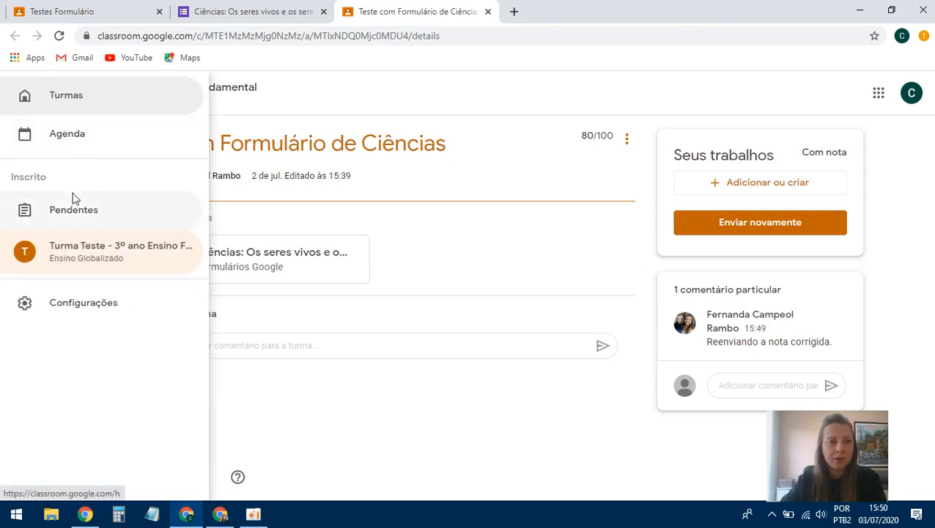
{"action": "left_click", "coordinate": [73, 253]}
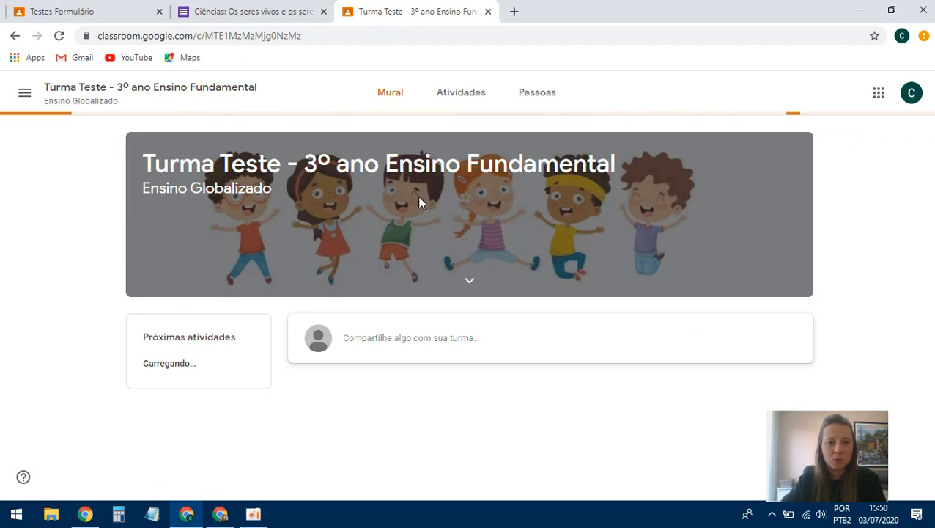
{"action": "scroll", "coordinate": [533, 371], "scroll_direction": "down", "scroll_amount": 2}
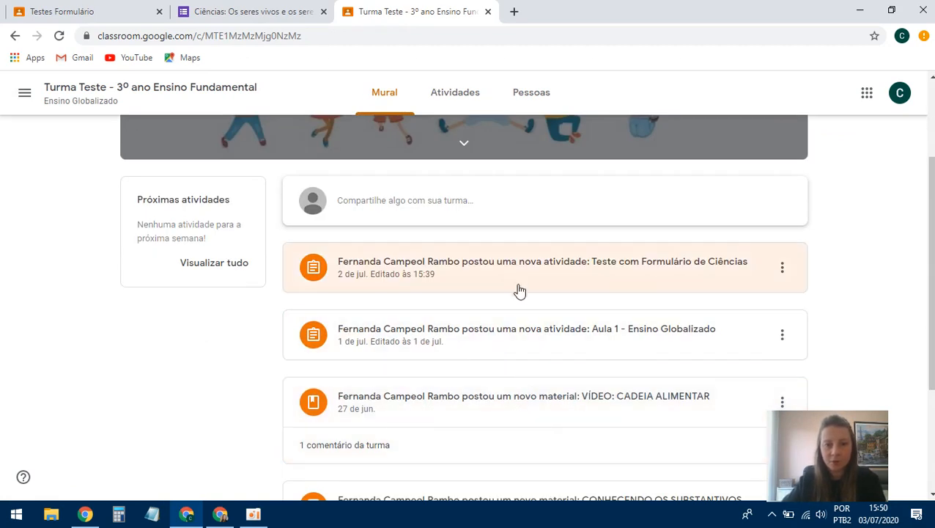
{"action": "scroll", "coordinate": [548, 299], "scroll_direction": "up", "scroll_amount": 2}
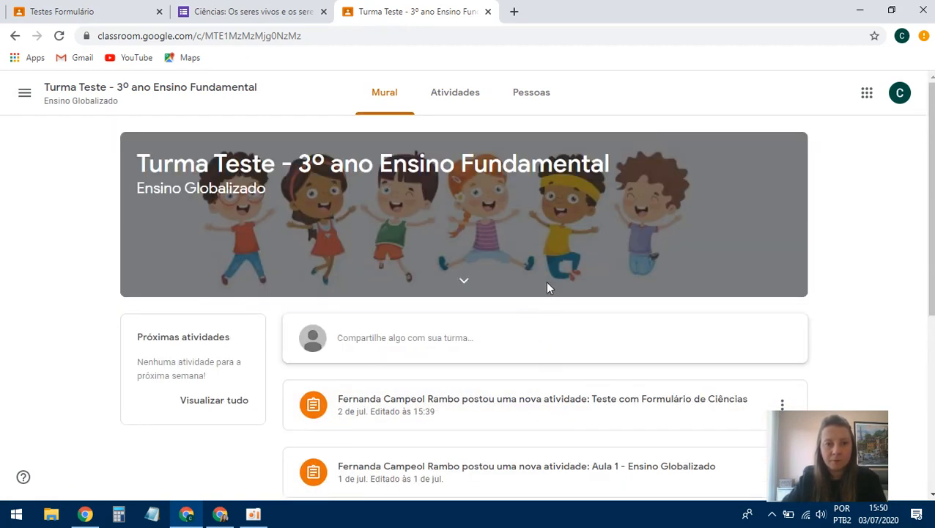
- Open the Testes Formulário topic under Atividades, briefly opening and closing the attached form
{"action": "left_click", "coordinate": [453, 95]}
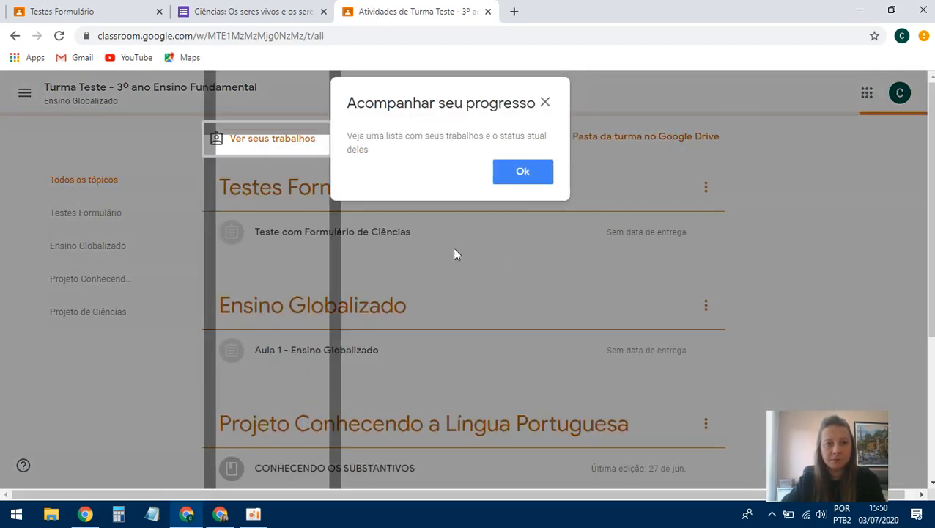
{"action": "left_click", "coordinate": [523, 173]}
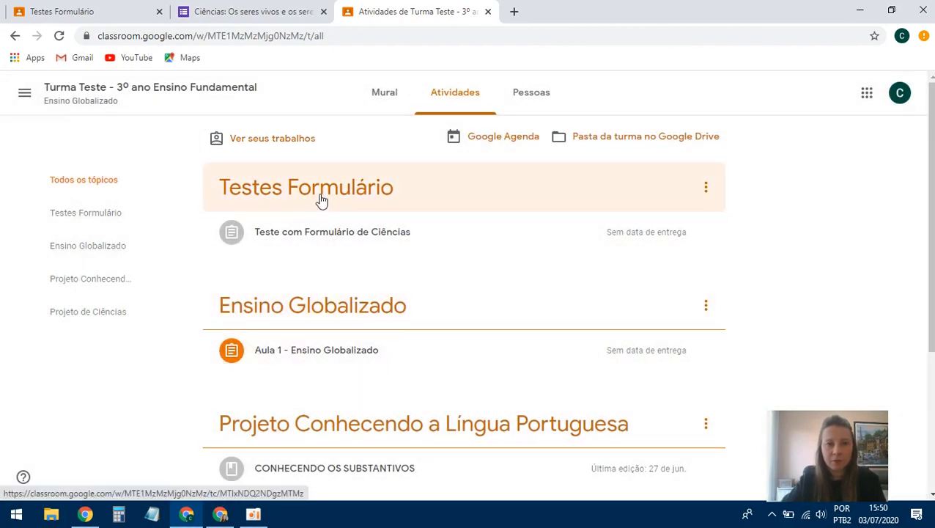
{"action": "left_click", "coordinate": [322, 201]}
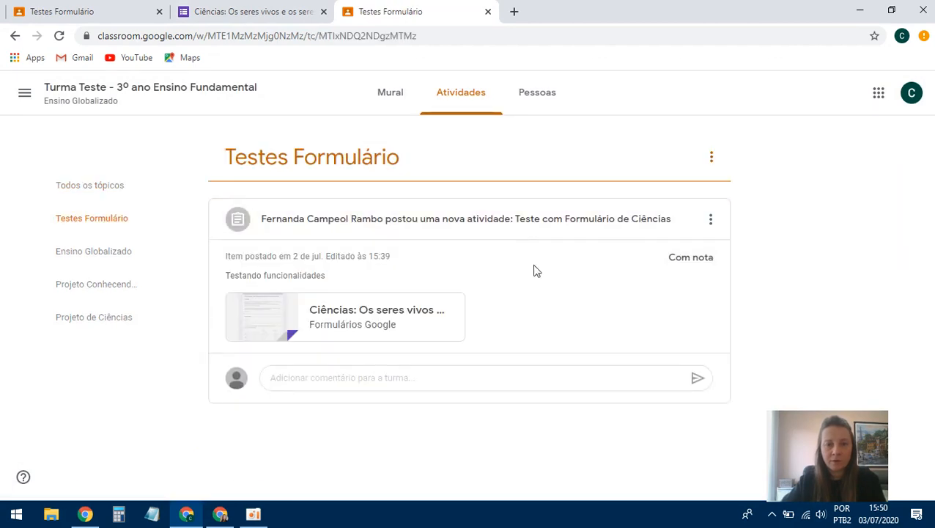
{"action": "left_click", "coordinate": [392, 320]}
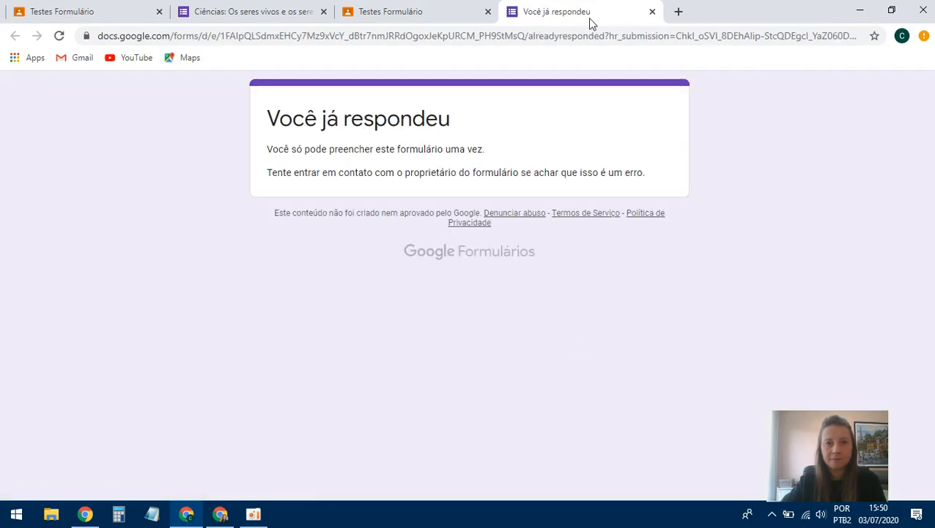
{"action": "left_click", "coordinate": [651, 11]}
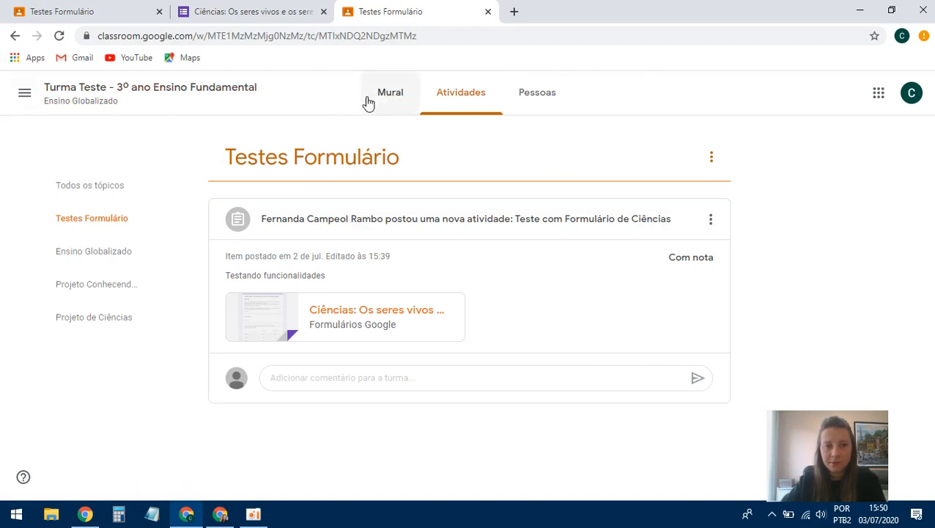
- Look over the class stream, then the student's pending and completed work lists
{"action": "left_click", "coordinate": [376, 103]}
{"action": "scroll", "coordinate": [286, 284], "scroll_direction": "down", "scroll_amount": 1}
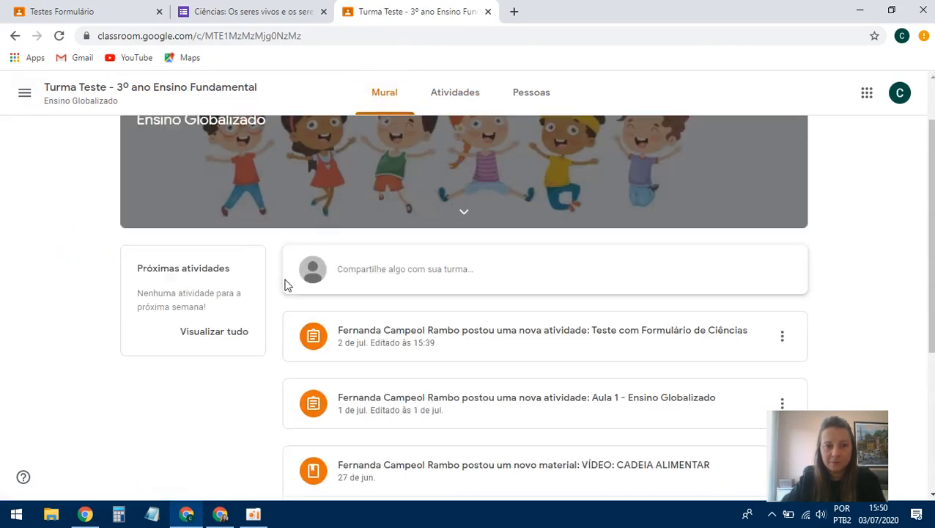
{"action": "scroll", "coordinate": [286, 285], "scroll_direction": "up", "scroll_amount": 1}
{"action": "scroll", "coordinate": [649, 250], "scroll_direction": "down", "scroll_amount": 1}
{"action": "scroll", "coordinate": [647, 271], "scroll_direction": "up", "scroll_amount": 1}
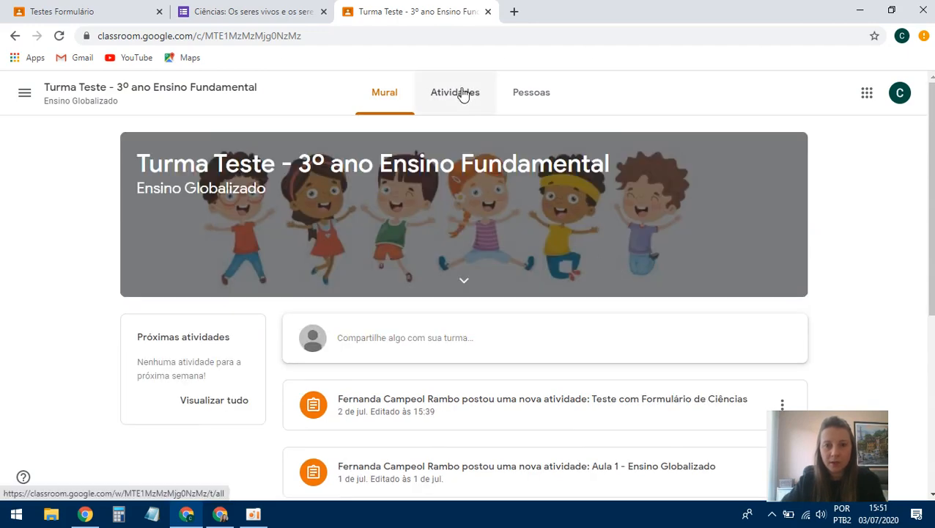
{"action": "left_click", "coordinate": [22, 97]}
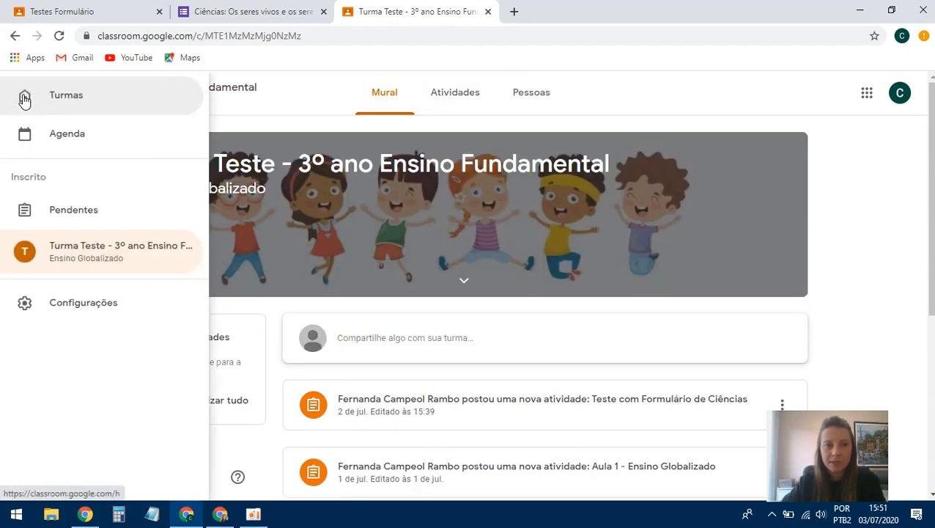
{"action": "left_click", "coordinate": [70, 214]}
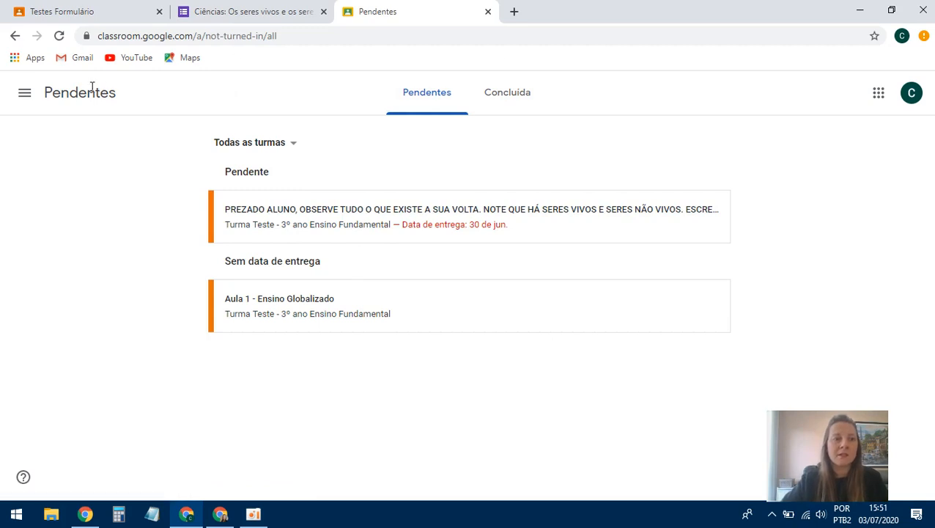
{"action": "left_click", "coordinate": [25, 98]}
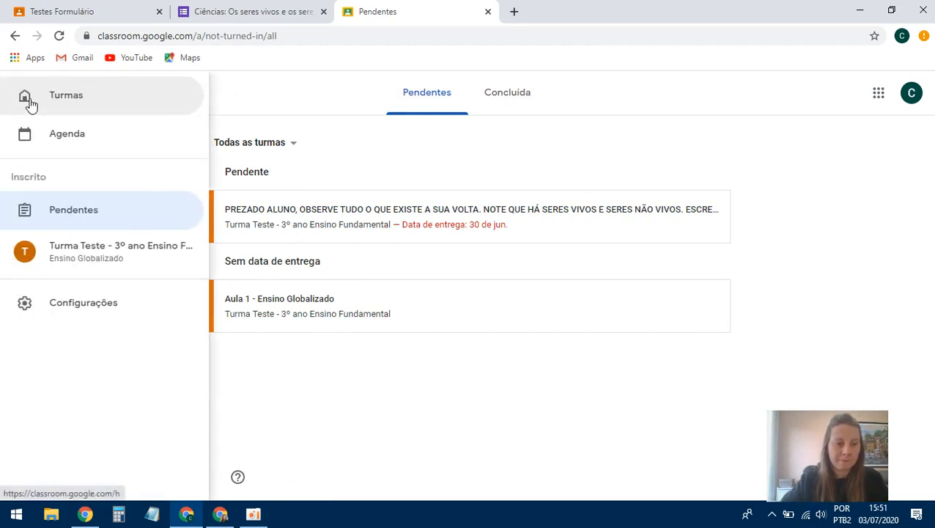
{"action": "left_click", "coordinate": [75, 214]}
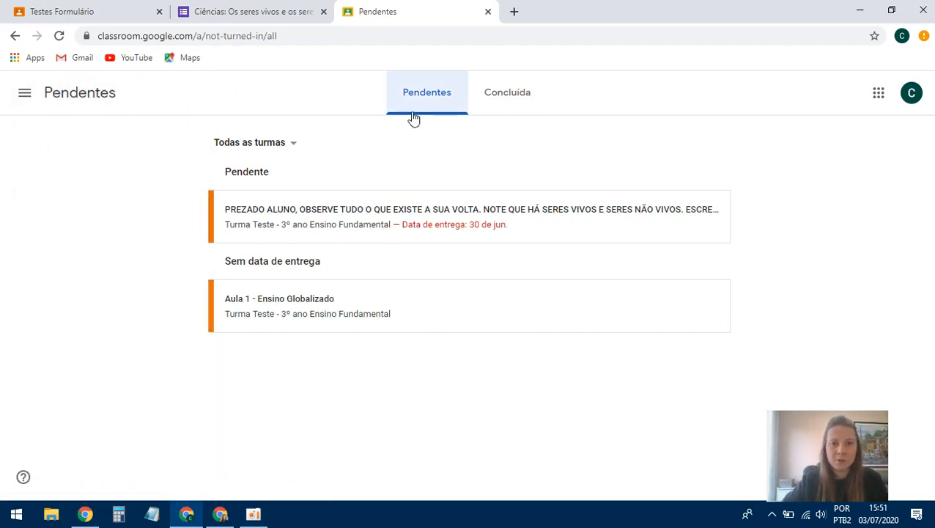
{"action": "left_click", "coordinate": [505, 101]}
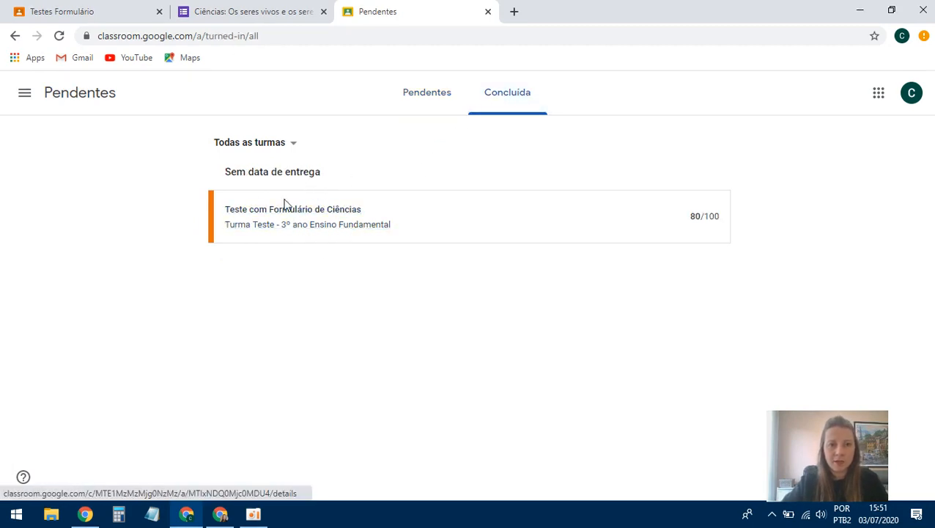
- Go back to the Turma Teste class through the Turmas list
{"action": "left_click", "coordinate": [24, 92]}
{"action": "left_click", "coordinate": [86, 105]}
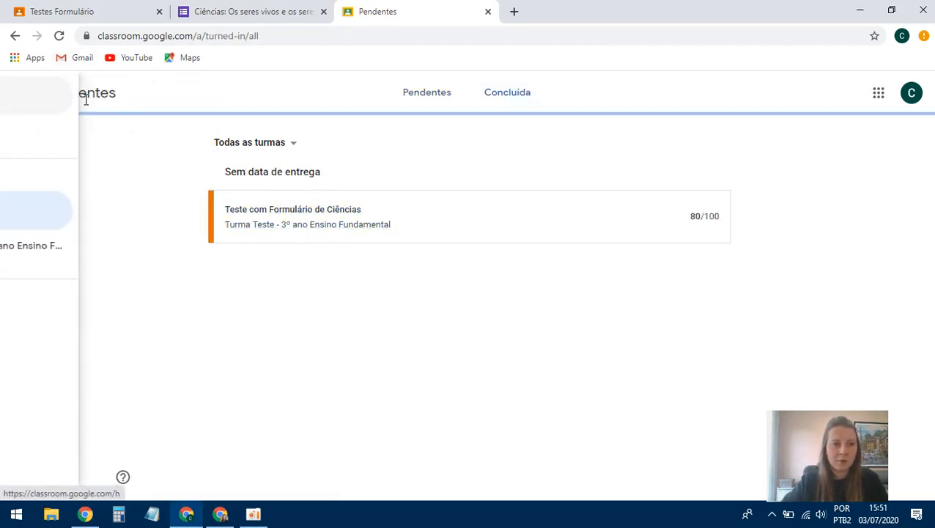
{"action": "left_click", "coordinate": [77, 169]}
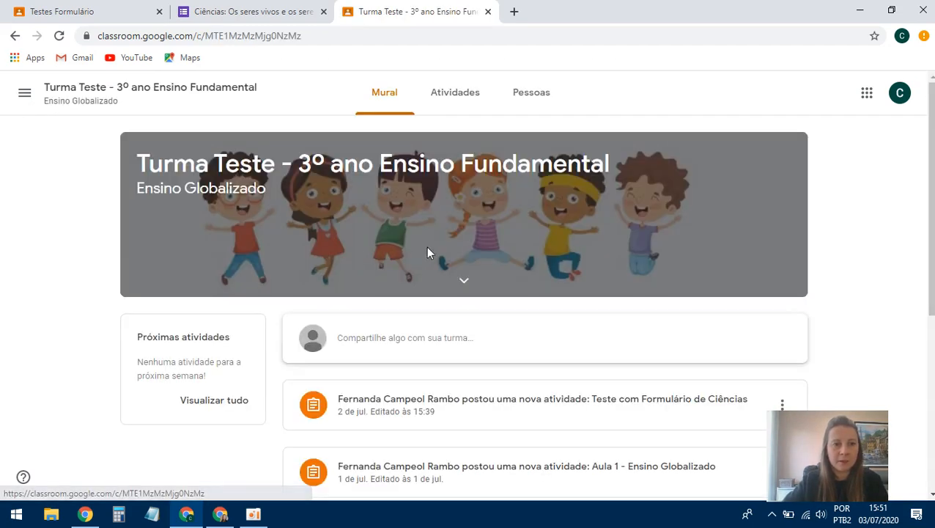
- Open Ver seus trabalhos and expand the science test showing 80/100 and its comment
{"action": "scroll", "coordinate": [461, 283], "scroll_direction": "down", "scroll_amount": 4}
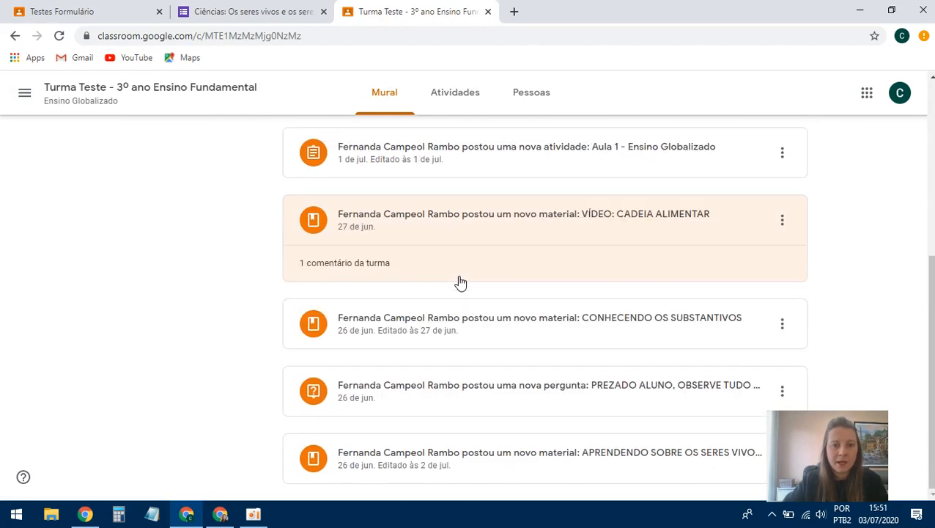
{"action": "scroll", "coordinate": [462, 284], "scroll_direction": "up", "scroll_amount": 4}
{"action": "left_click", "coordinate": [458, 97]}
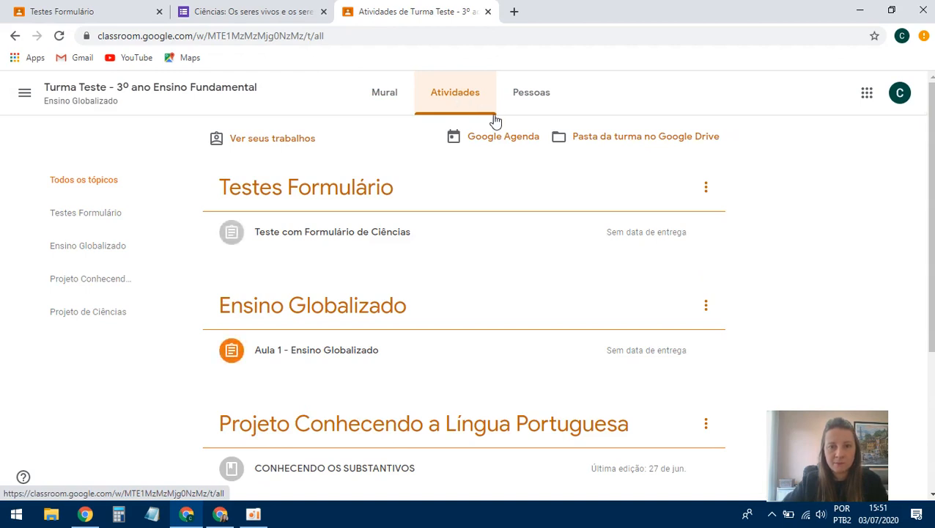
{"action": "left_click", "coordinate": [278, 144]}
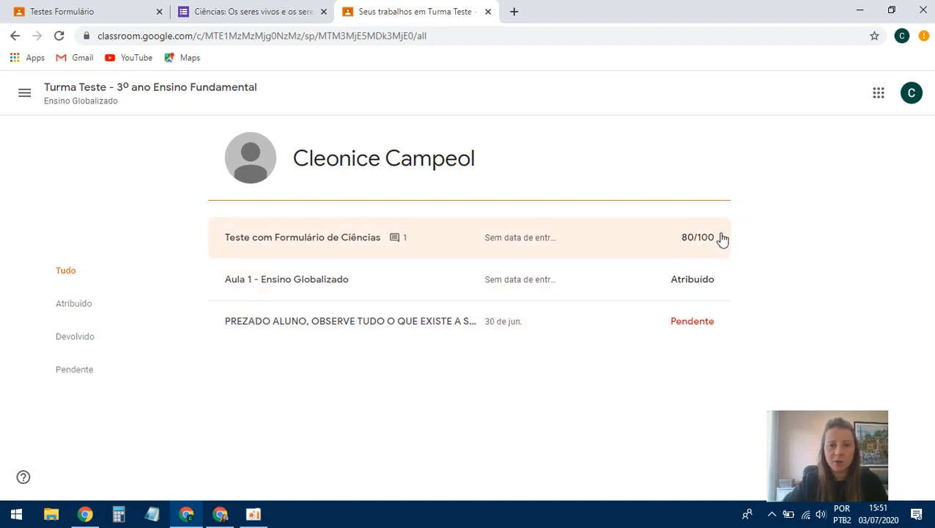
{"action": "left_click", "coordinate": [390, 239]}
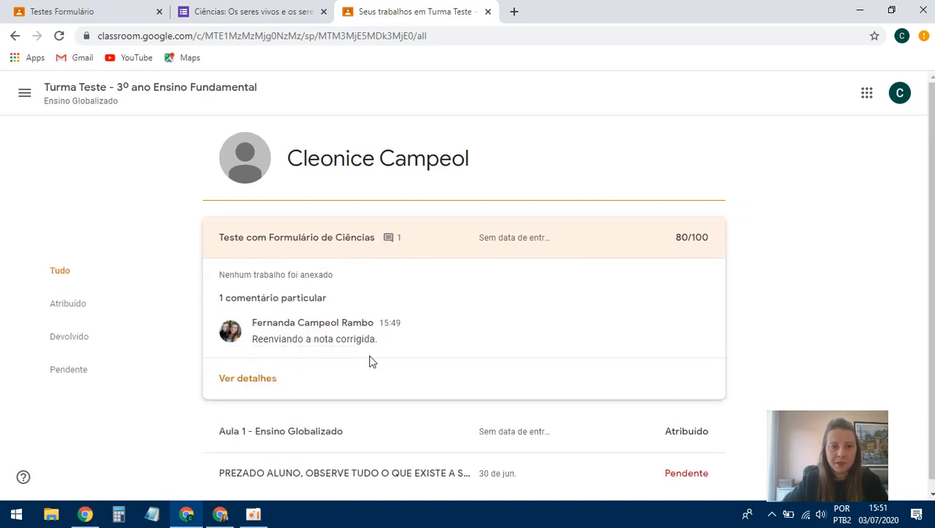
- Reopen the class's student work, re-expand the science test comment, then view the submitted form
{"action": "left_click", "coordinate": [22, 92]}
{"action": "left_click", "coordinate": [64, 108]}
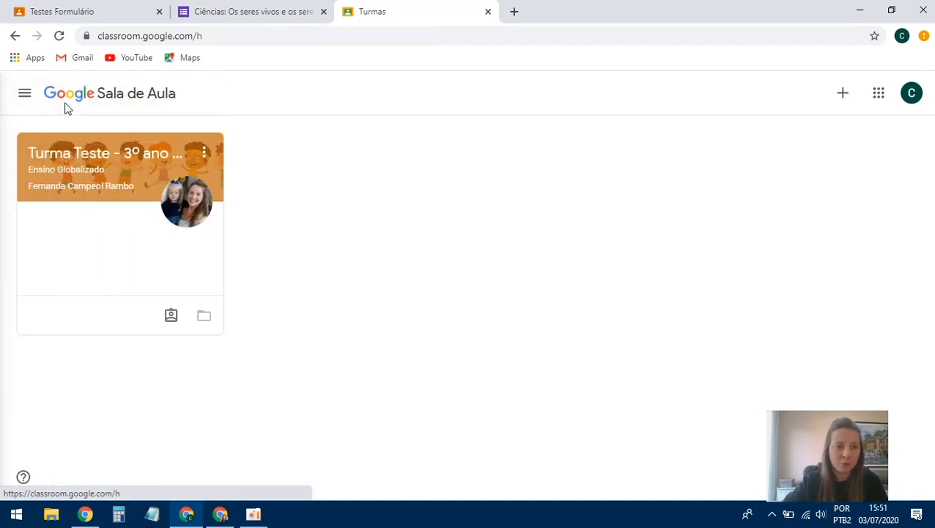
{"action": "left_click", "coordinate": [130, 167]}
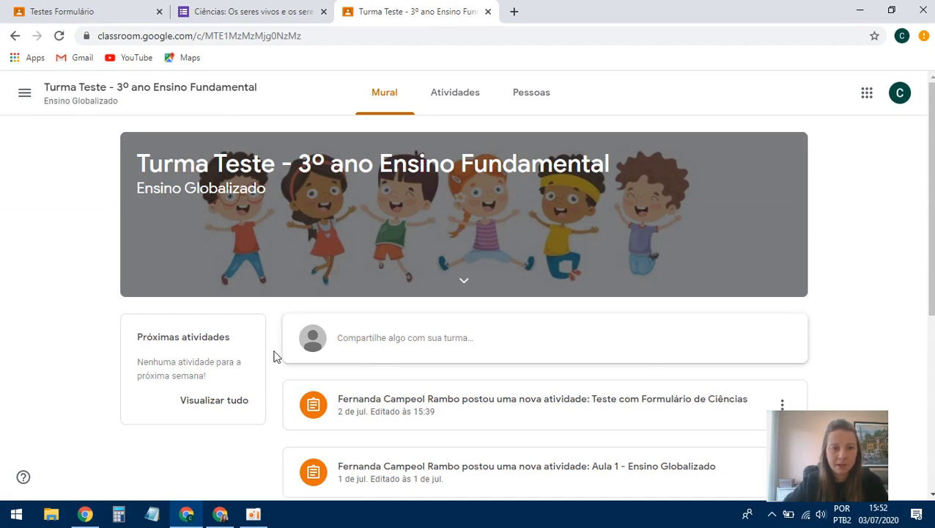
{"action": "left_click", "coordinate": [455, 97]}
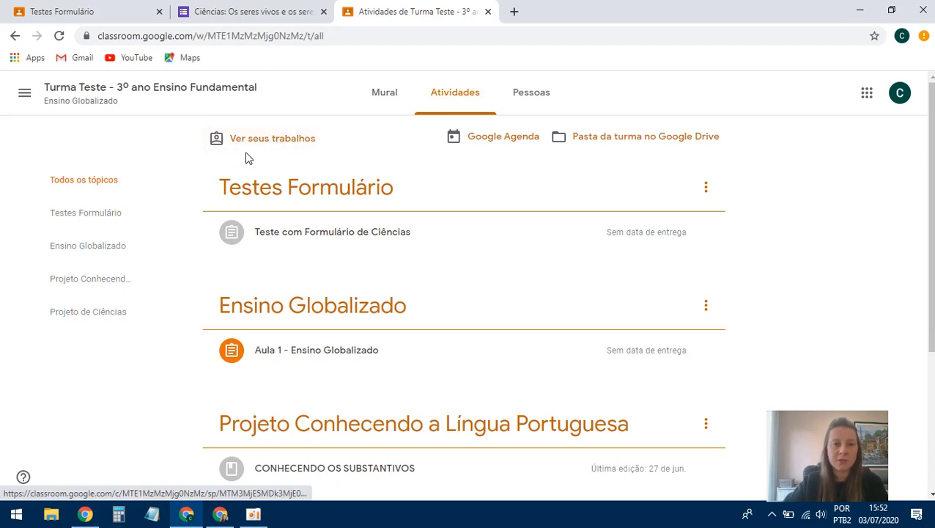
{"action": "left_click", "coordinate": [260, 139]}
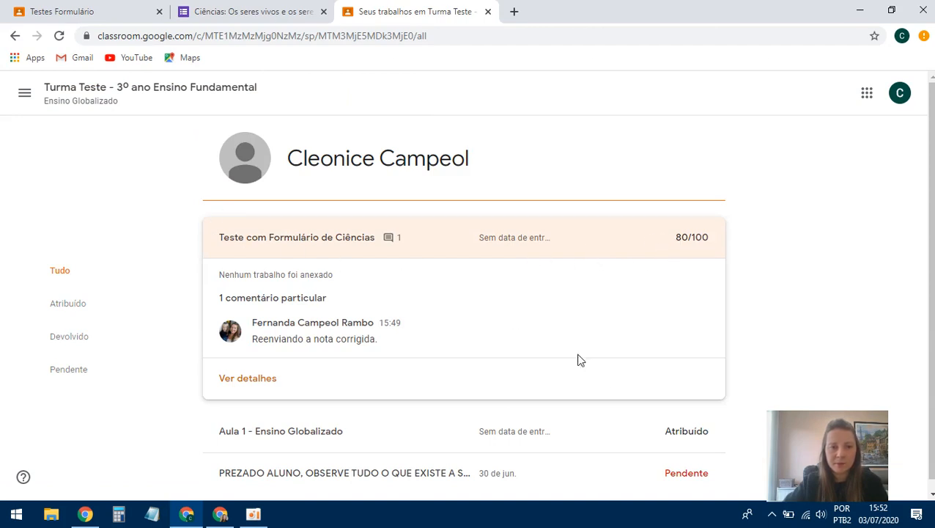
{"action": "left_click", "coordinate": [687, 246]}
{"action": "left_click", "coordinate": [688, 248]}
{"action": "left_click", "coordinate": [688, 248]}
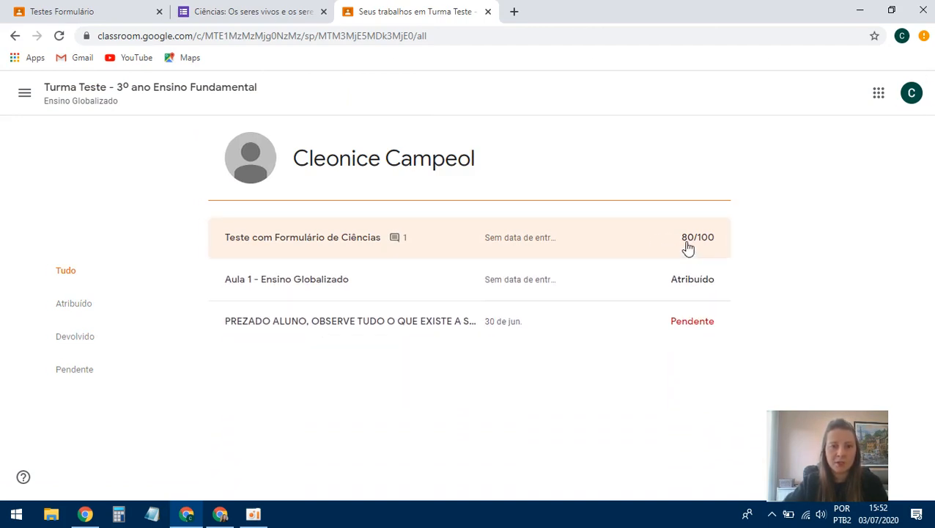
{"action": "left_click", "coordinate": [687, 248]}
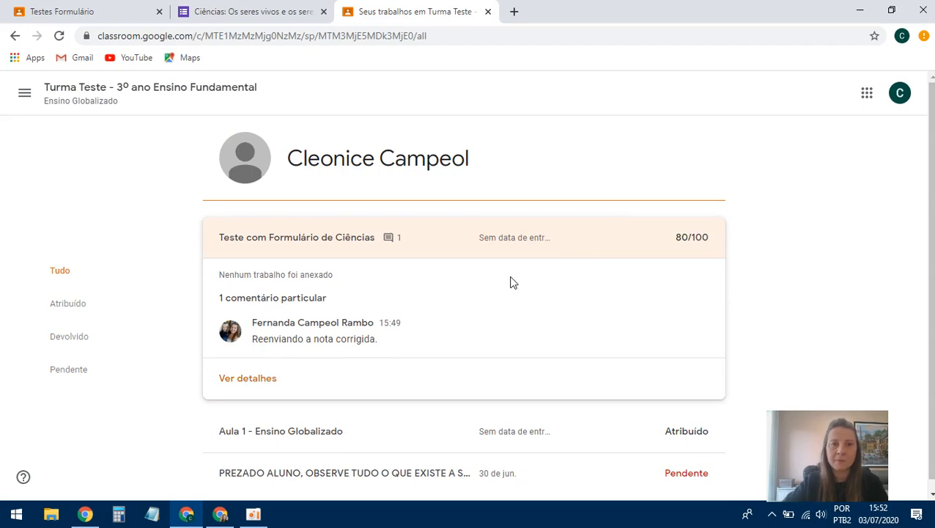
{"action": "scroll", "coordinate": [517, 313], "scroll_direction": "down", "scroll_amount": 1}
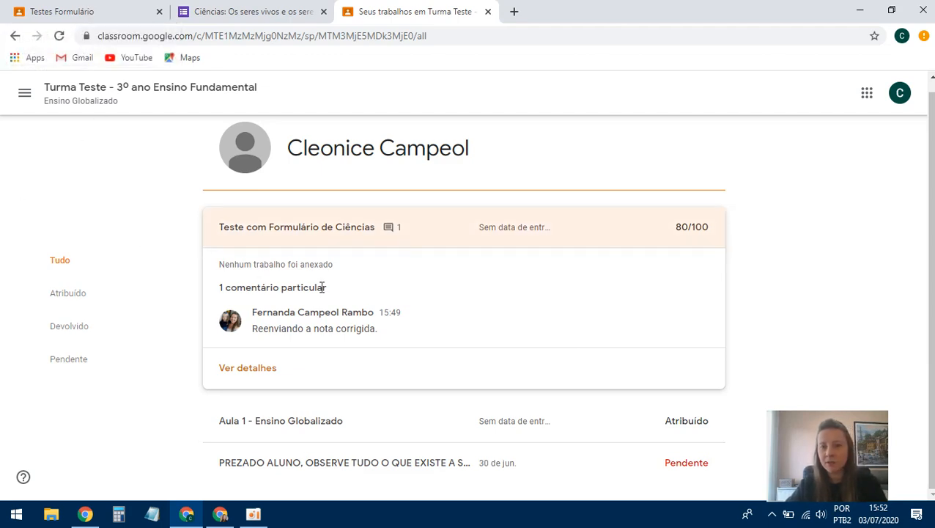
{"action": "left_click", "coordinate": [258, 13]}
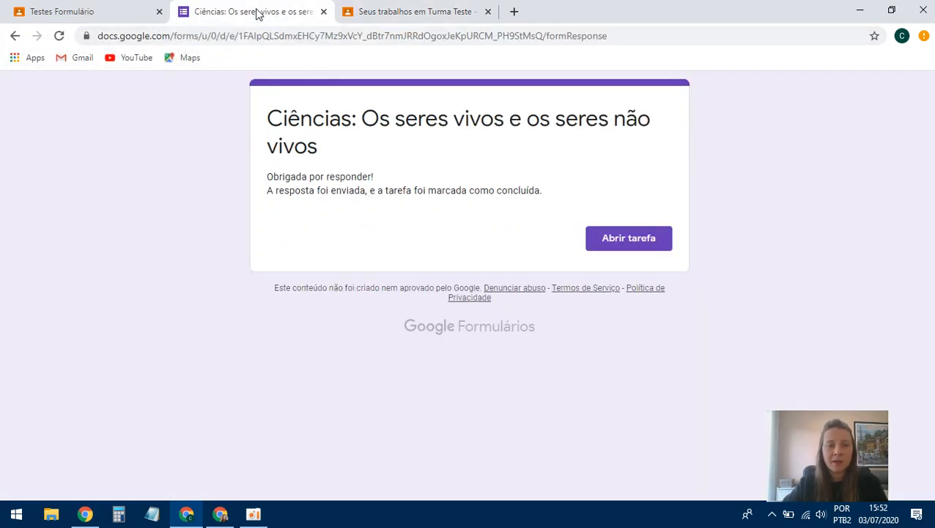
- From the teacher's Turma Teste class, open the science test post's attached quiz form in a new tab
{"action": "left_click", "coordinate": [220, 514]}
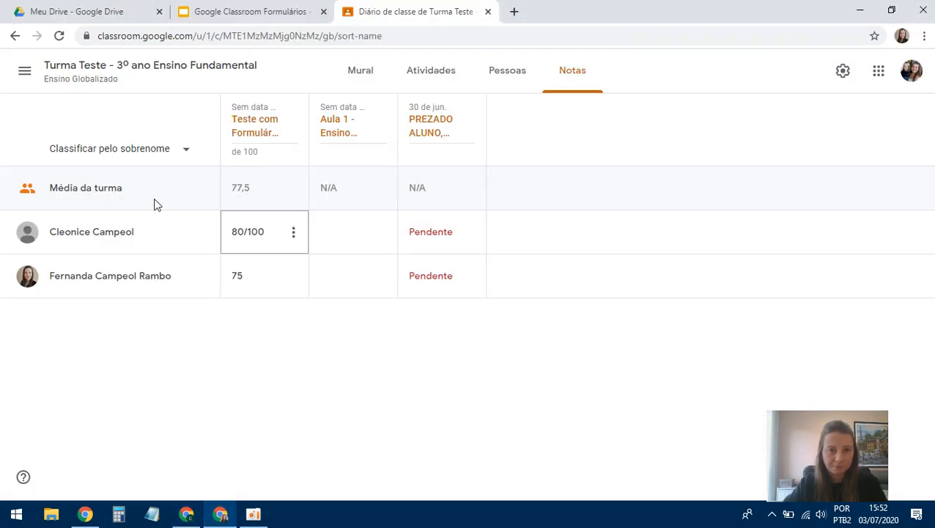
{"action": "left_click", "coordinate": [24, 73]}
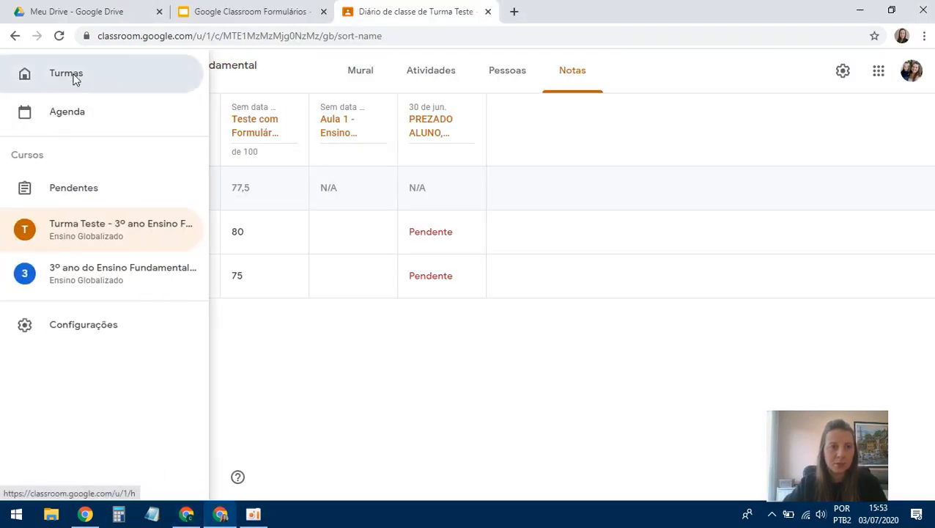
{"action": "left_click", "coordinate": [70, 73]}
{"action": "double_click", "coordinate": [109, 147]}
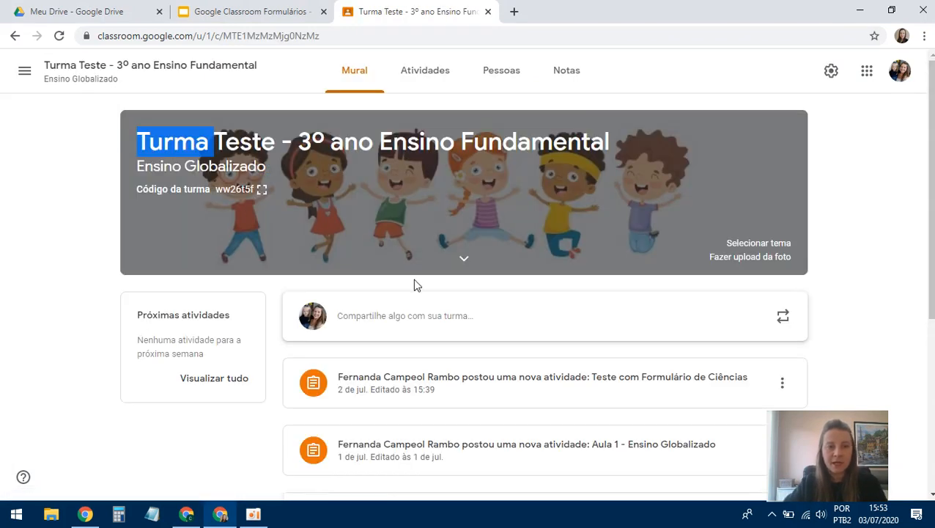
{"action": "scroll", "coordinate": [414, 285], "scroll_direction": "down", "scroll_amount": 2}
{"action": "left_click", "coordinate": [616, 246]}
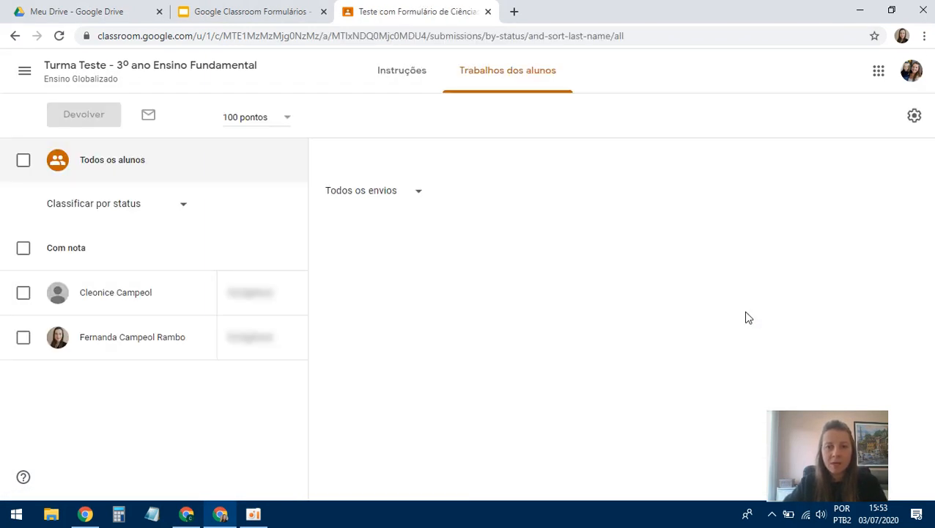
{"action": "left_click", "coordinate": [440, 259]}
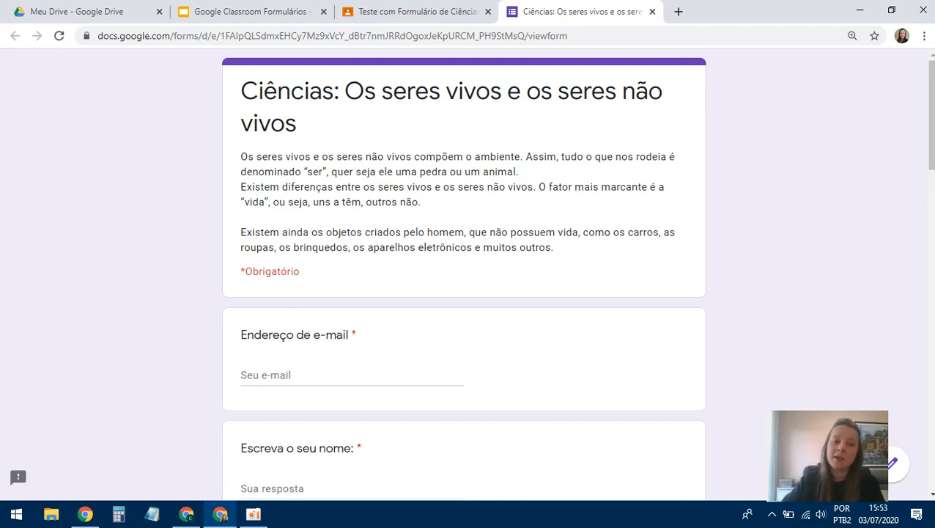
- Open the Teste Formulário Ciências quiz in the form editor from its preview
{"action": "left_click", "coordinate": [891, 469]}
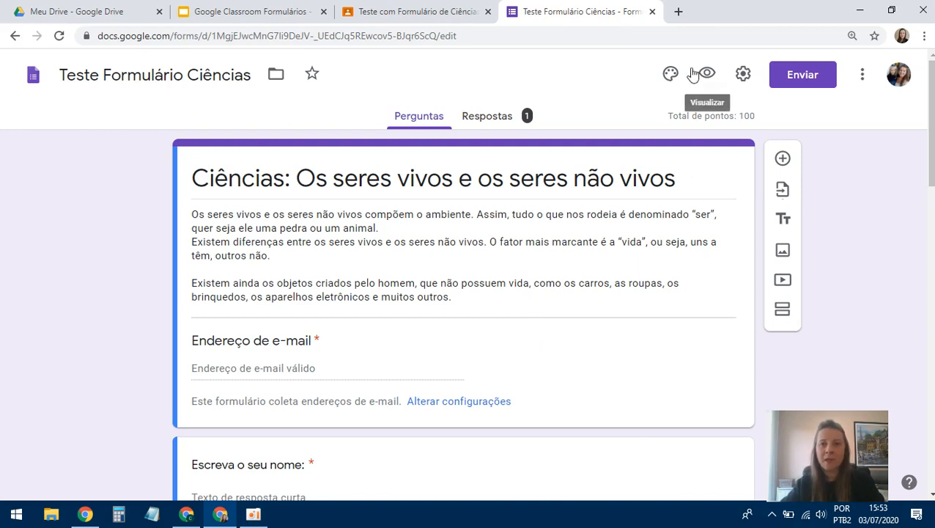
- Change the quiz theme colour to green with the third, darker green background swatch
{"action": "left_click", "coordinate": [671, 75]}
{"action": "left_click", "coordinate": [809, 336]}
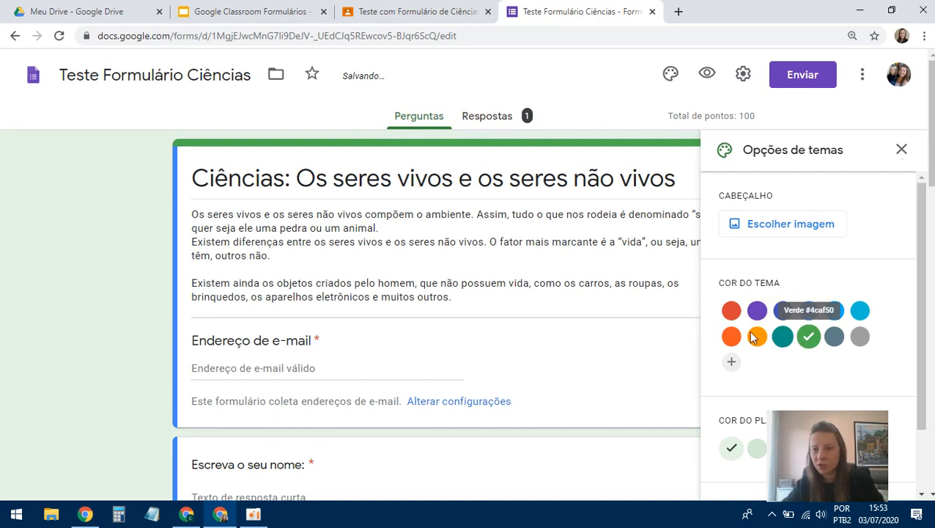
{"action": "scroll", "coordinate": [759, 432], "scroll_direction": "down", "scroll_amount": 1}
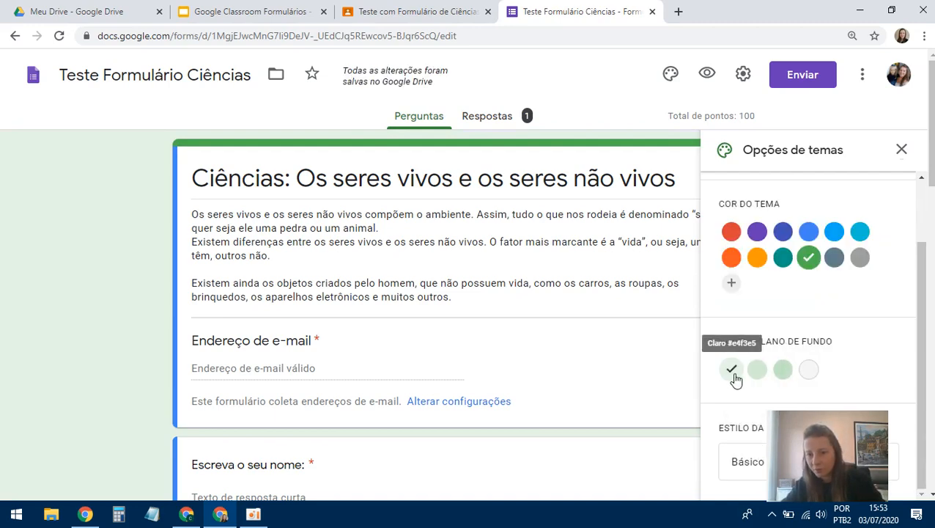
{"action": "left_click", "coordinate": [783, 368]}
{"action": "scroll", "coordinate": [829, 405], "scroll_direction": "down", "scroll_amount": 2}
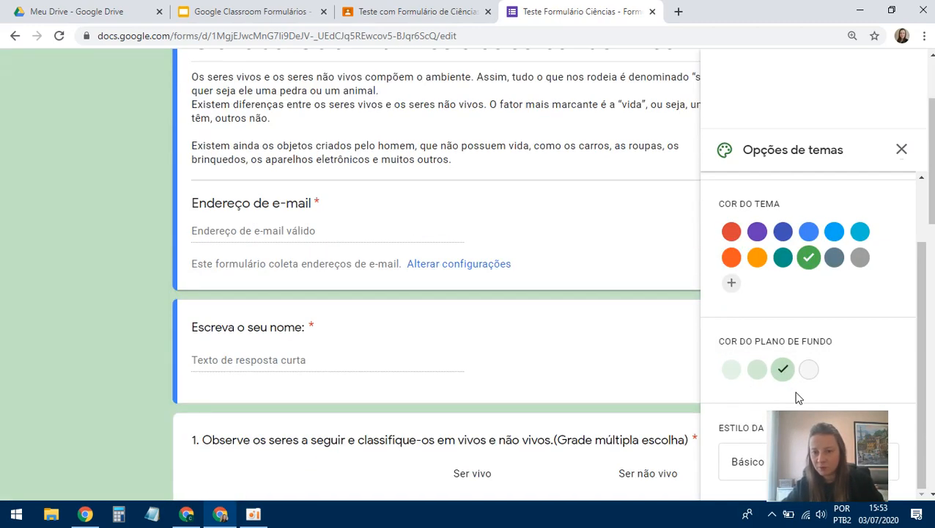
{"action": "scroll", "coordinate": [830, 403], "scroll_direction": "down", "scroll_amount": 2}
{"action": "scroll", "coordinate": [835, 403], "scroll_direction": "up", "scroll_amount": 4}
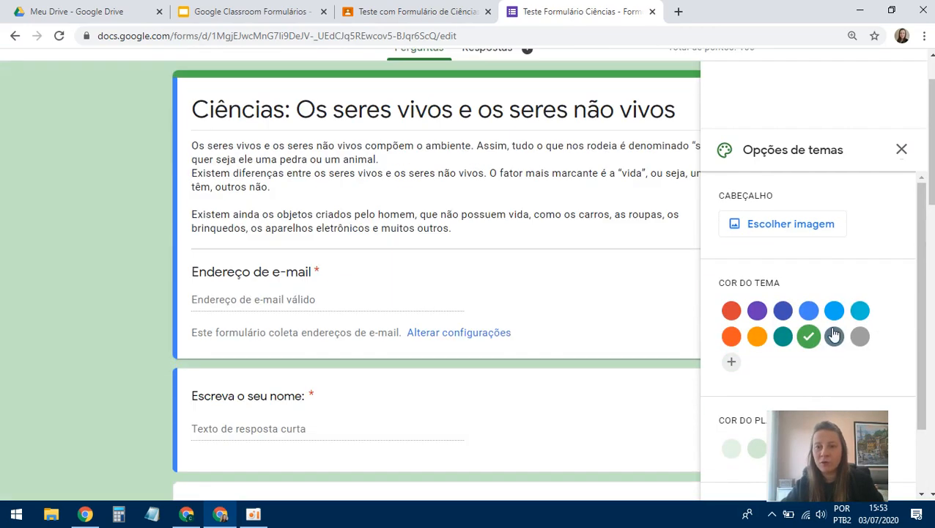
{"action": "left_click", "coordinate": [902, 150]}
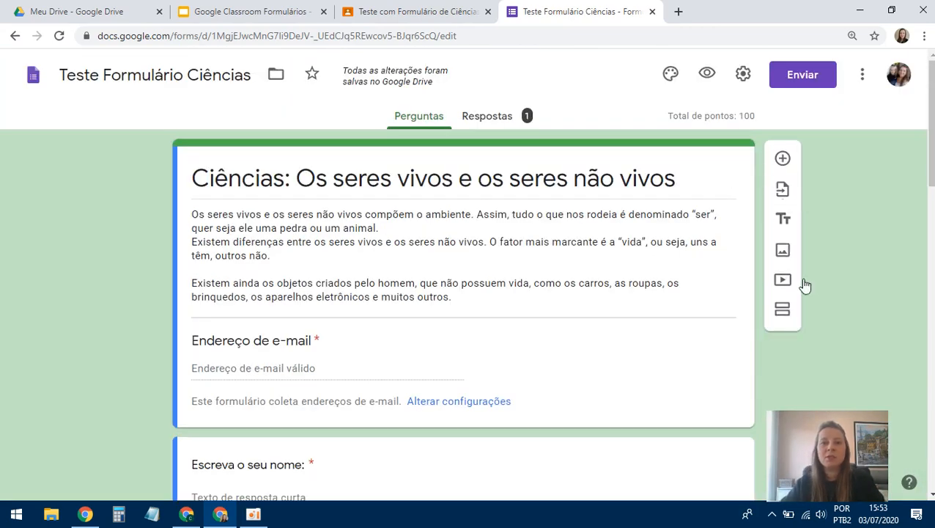